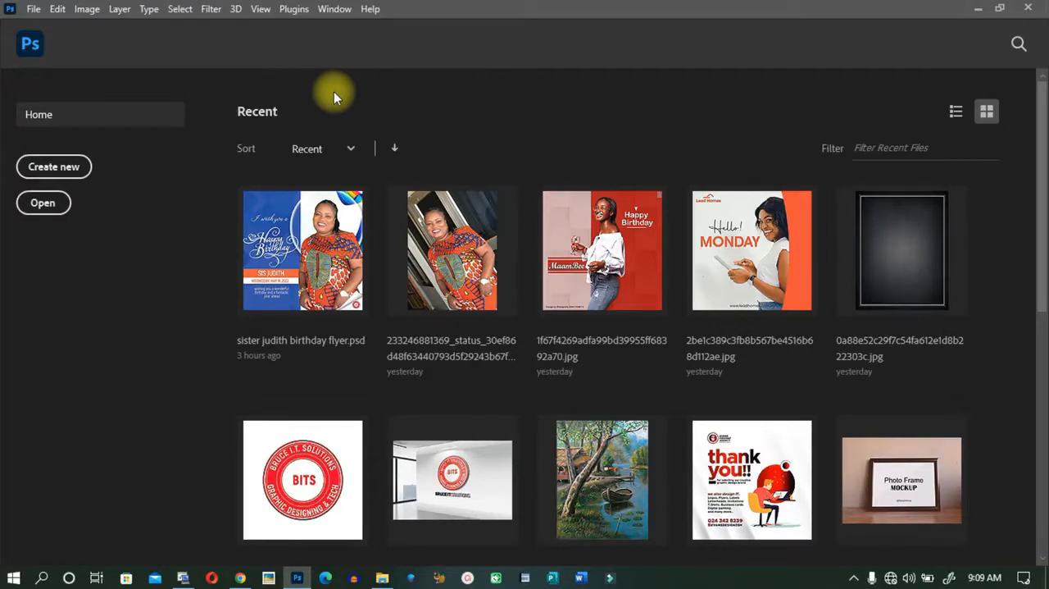
{"action": "left_click", "coordinate": [34, 9]}
{"action": "left_click", "coordinate": [34, 11]}
{"action": "left_click", "coordinate": [33, 11]}
{"action": "left_click", "coordinate": [303, 66]}
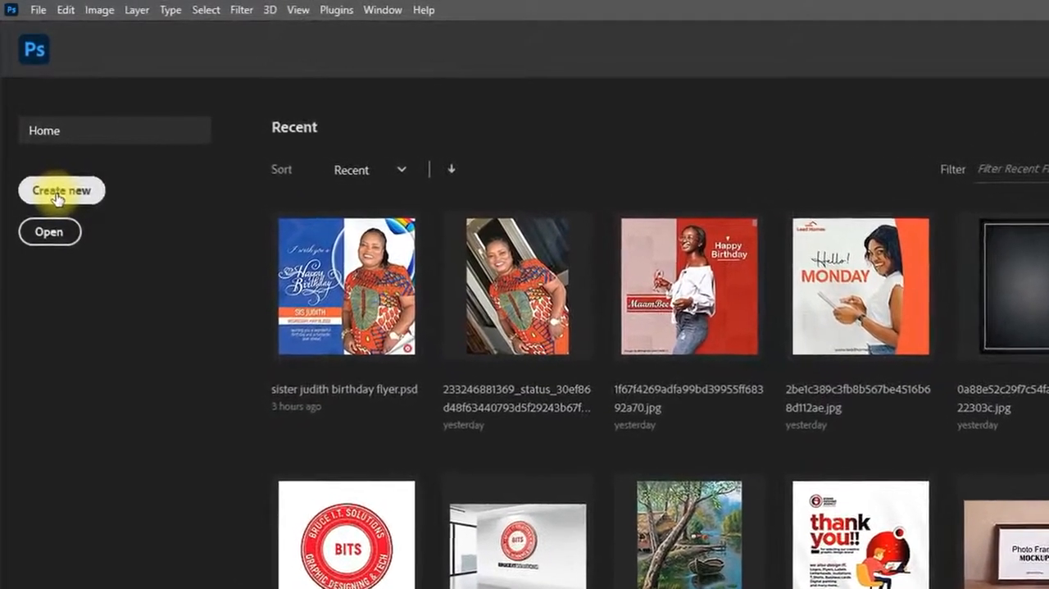
Create a new blank document from the A4 print preset, 210 x 297 mm at 300 ppi.
{"action": "left_click", "coordinate": [38, 11]}
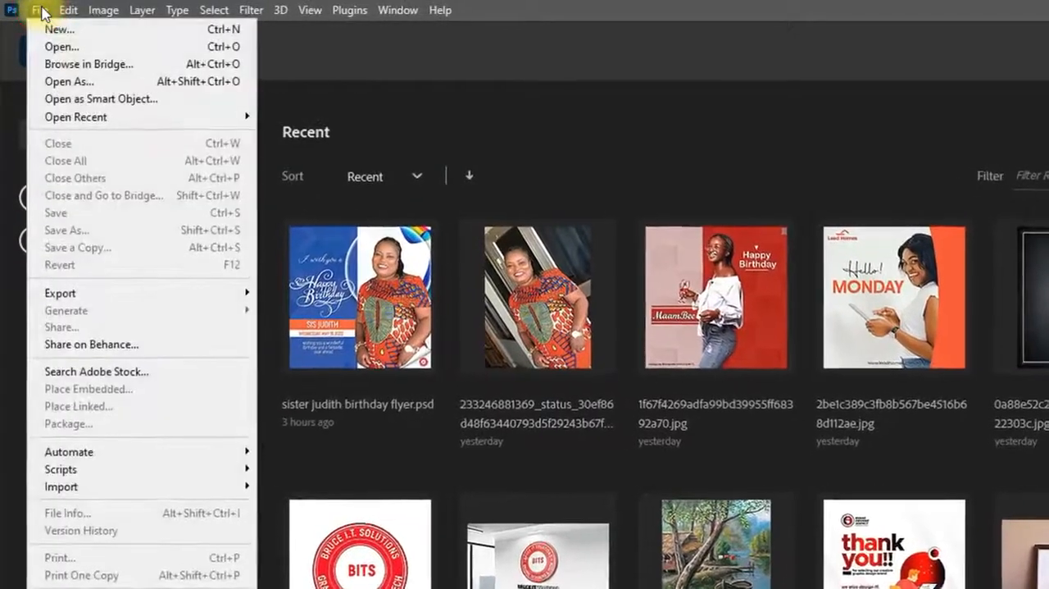
{"action": "mouse_move", "coordinate": [64, 14]}
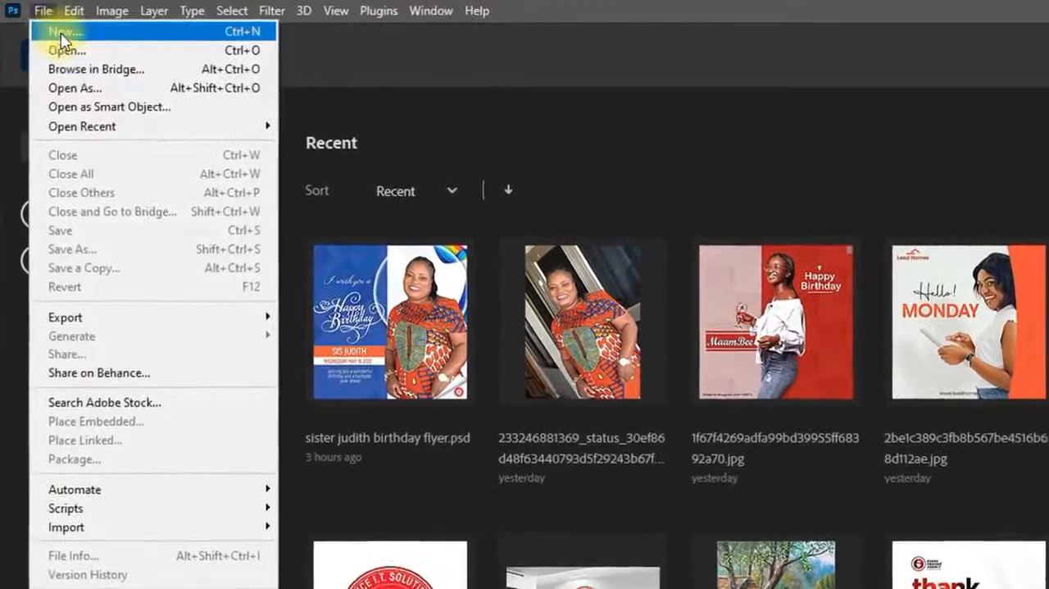
{"action": "left_click", "coordinate": [61, 34]}
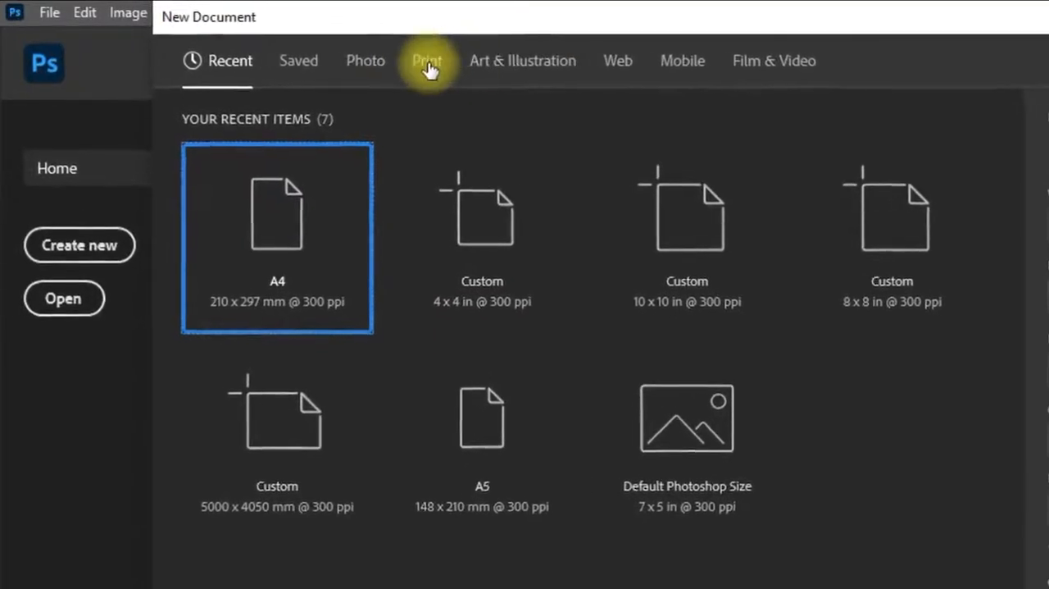
{"action": "left_click", "coordinate": [428, 69]}
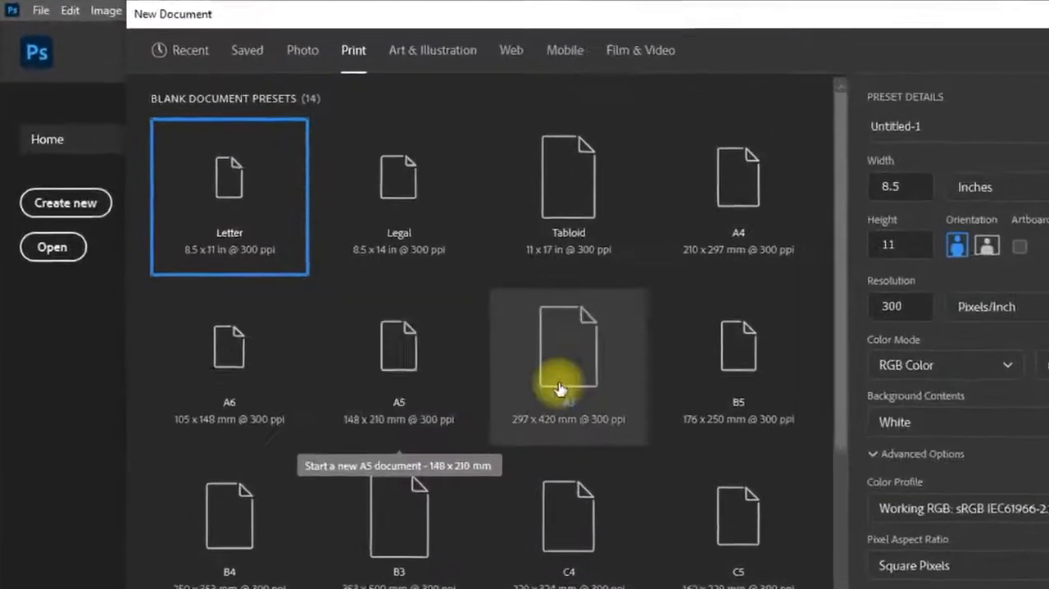
{"action": "left_click", "coordinate": [742, 214]}
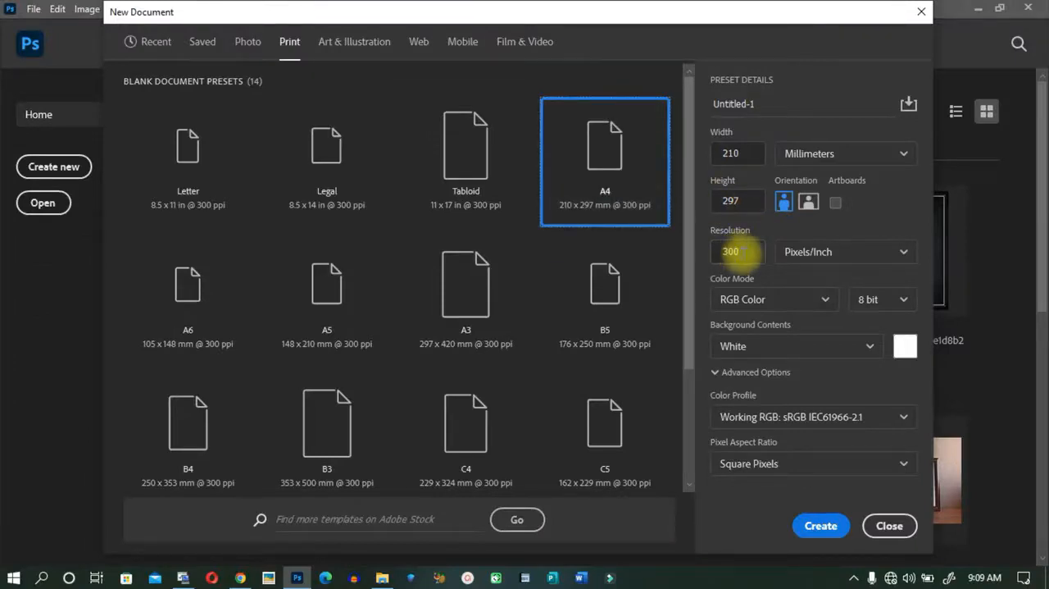
{"action": "left_click", "coordinate": [820, 526]}
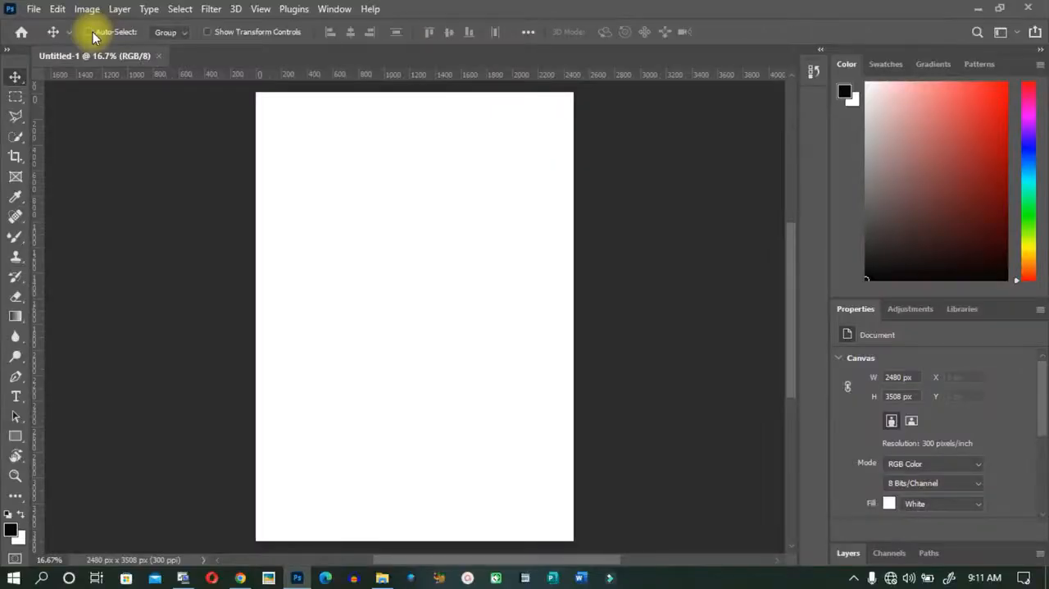
Enable Auto-Select for the Move tool and close the Color, Swatches and Patterns panels.
{"action": "left_click", "coordinate": [89, 32]}
{"action": "right_click", "coordinate": [847, 62]}
{"action": "left_click", "coordinate": [866, 72]}
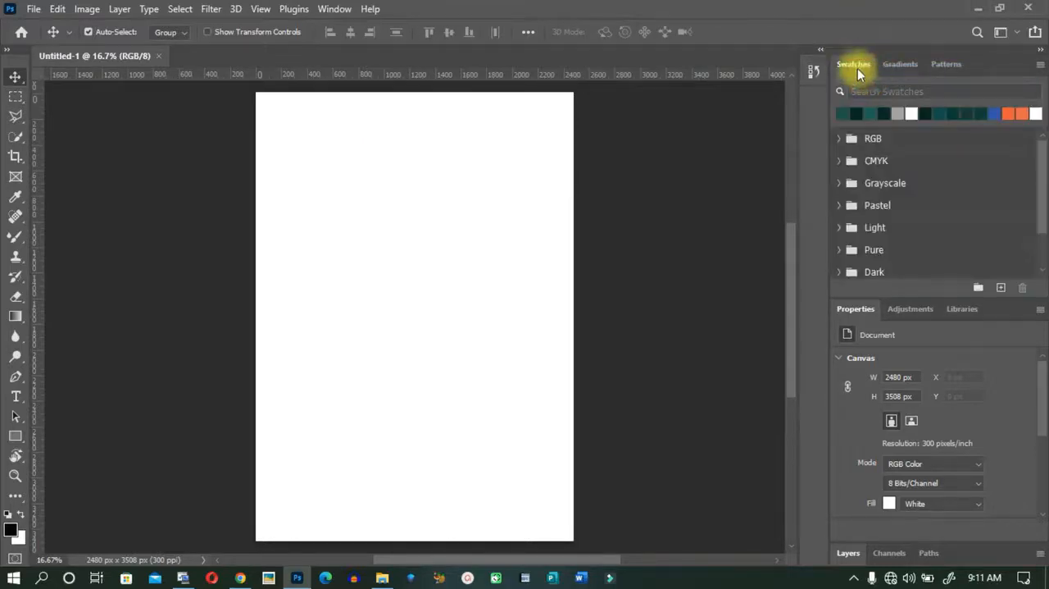
{"action": "right_click", "coordinate": [858, 63]}
{"action": "left_click", "coordinate": [882, 75]}
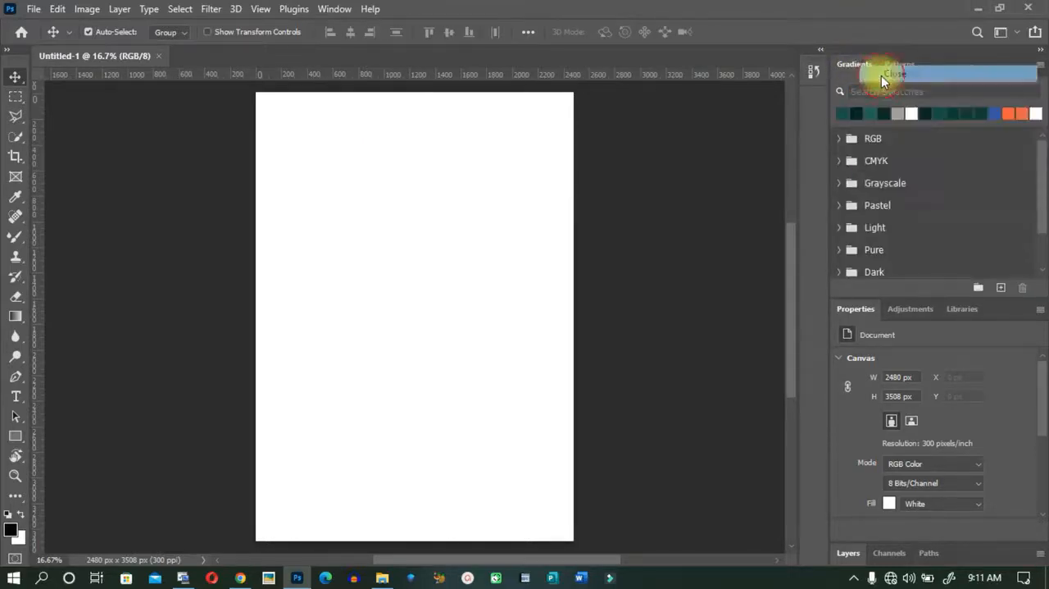
{"action": "right_click", "coordinate": [893, 64]}
{"action": "left_click", "coordinate": [908, 71]}
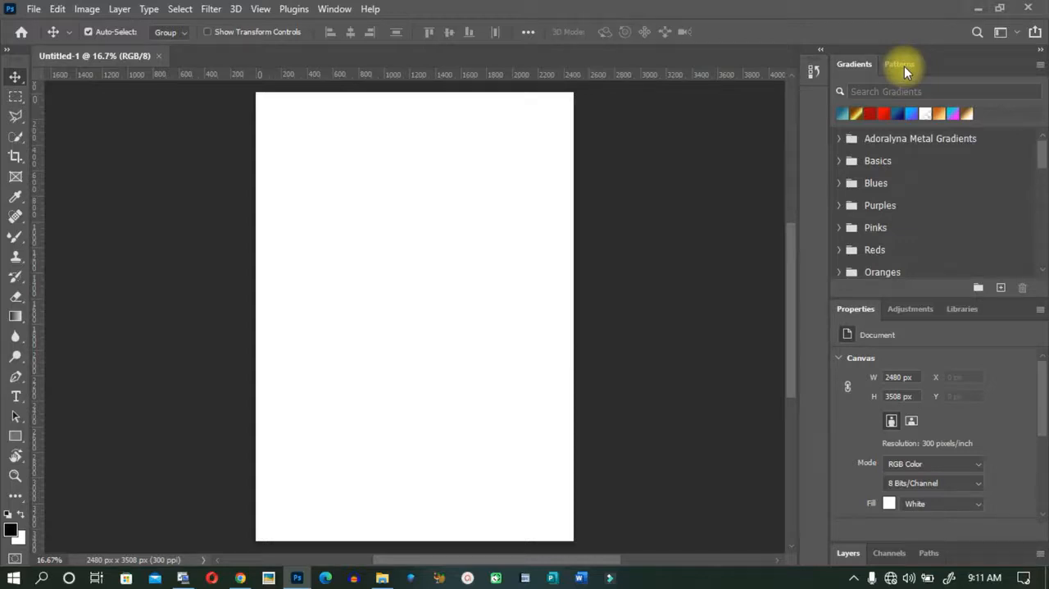
{"action": "right_click", "coordinate": [904, 65]}
{"action": "left_click", "coordinate": [922, 78]}
Undock the Gradients, Properties and Adjustments panels so they float over the workspace, and close the Libraries panel.
{"action": "left_click_drag", "start_coordinate": [851, 66], "coordinate": [114, 121]}
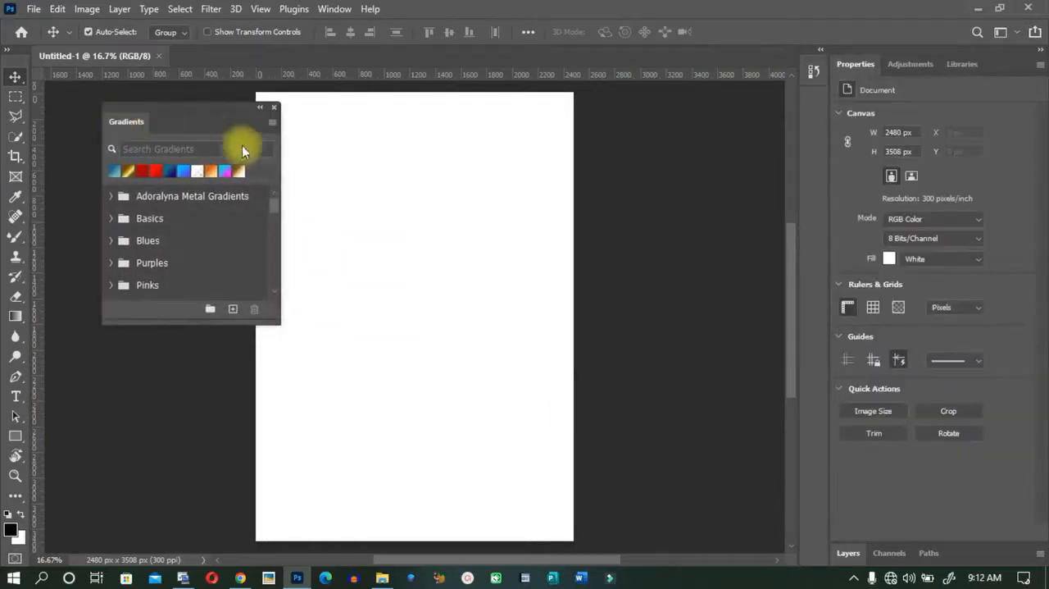
{"action": "left_click_drag", "start_coordinate": [857, 64], "coordinate": [347, 116]}
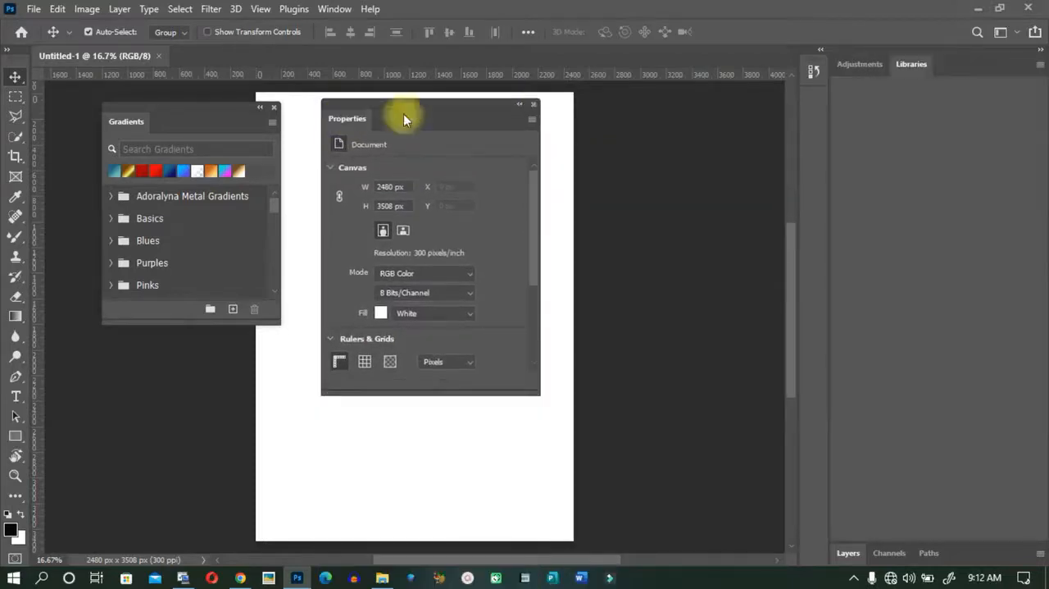
{"action": "right_click", "coordinate": [904, 65]}
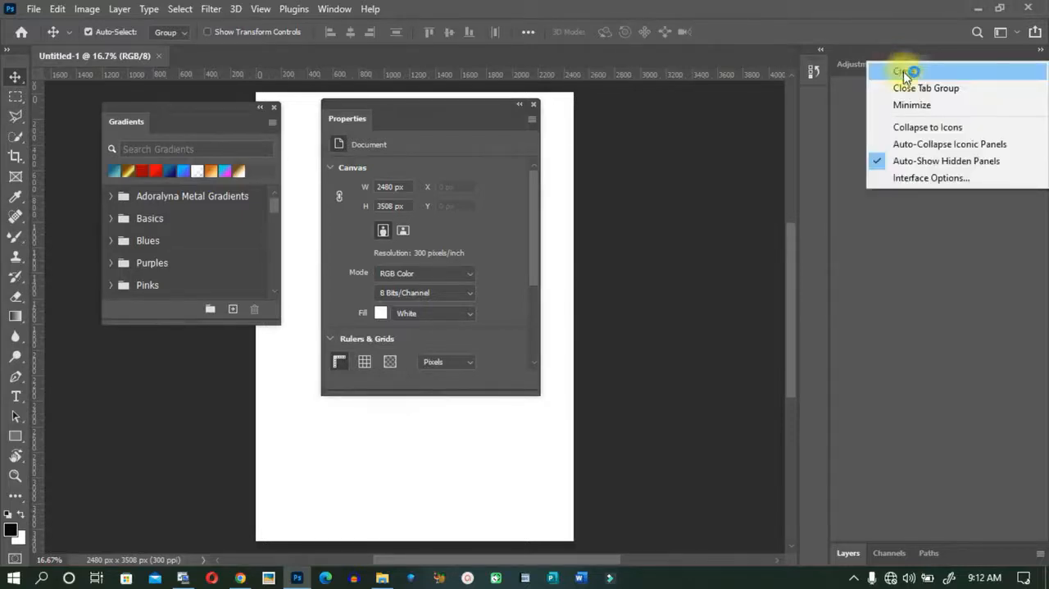
{"action": "left_click", "coordinate": [904, 72]}
{"action": "right_click", "coordinate": [861, 71]}
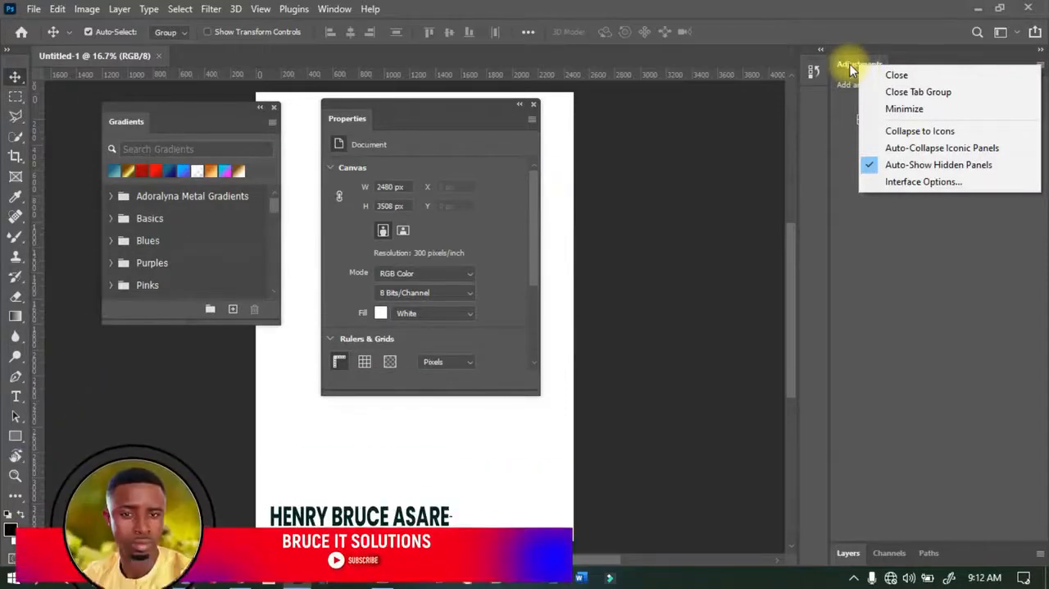
{"action": "left_click", "coordinate": [859, 67]}
{"action": "left_click_drag", "start_coordinate": [858, 66], "coordinate": [579, 107]}
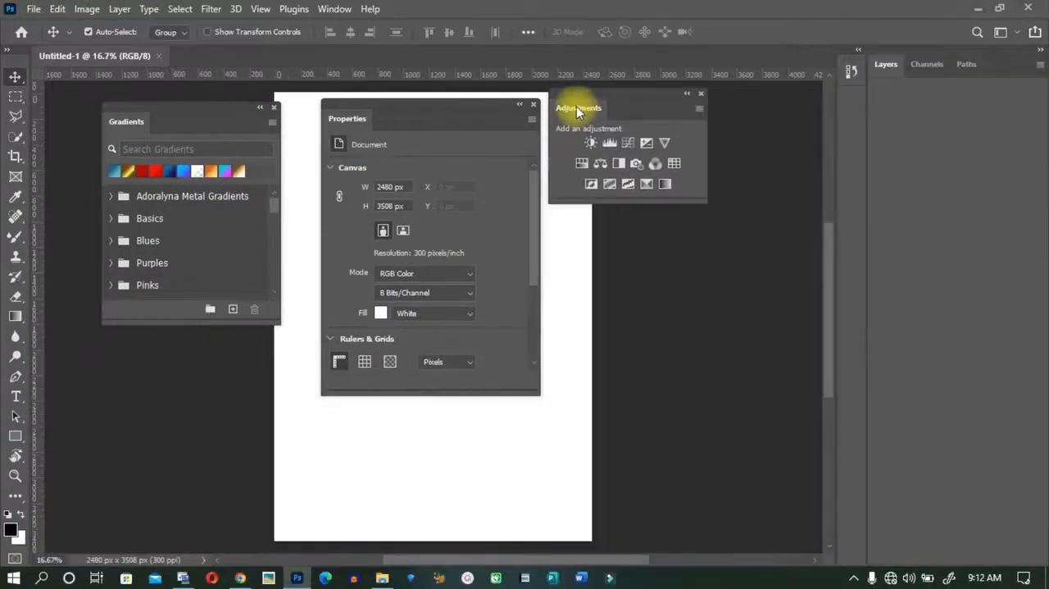
Collapse the floating Gradients panel to an icon only and dock it in the icon column below History.
{"action": "left_click", "coordinate": [264, 112]}
{"action": "left_click_drag", "start_coordinate": [125, 105], "coordinate": [699, 226]}
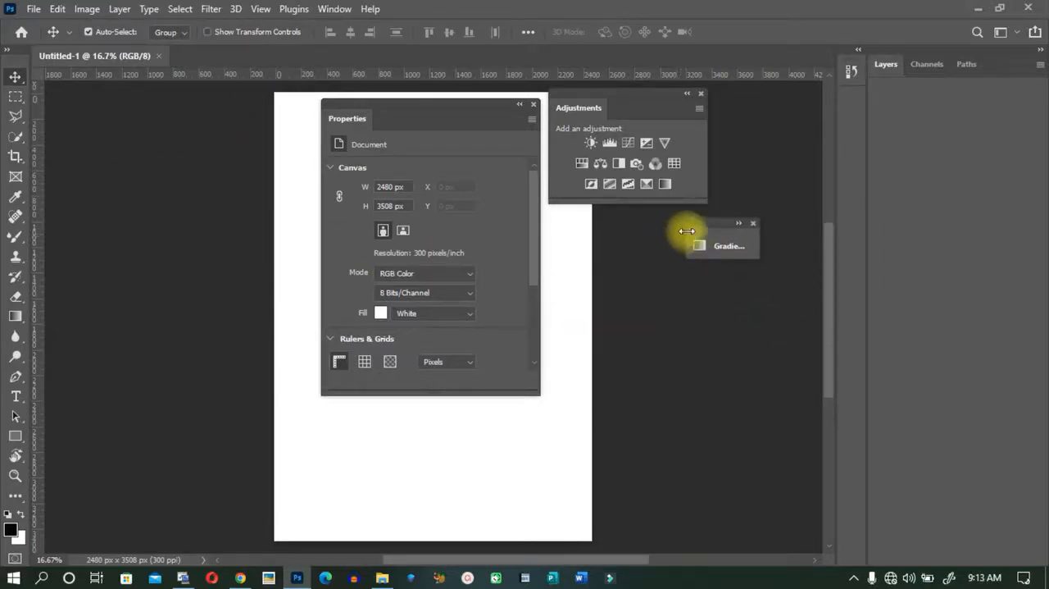
{"action": "left_click_drag", "start_coordinate": [687, 232], "coordinate": [731, 235]}
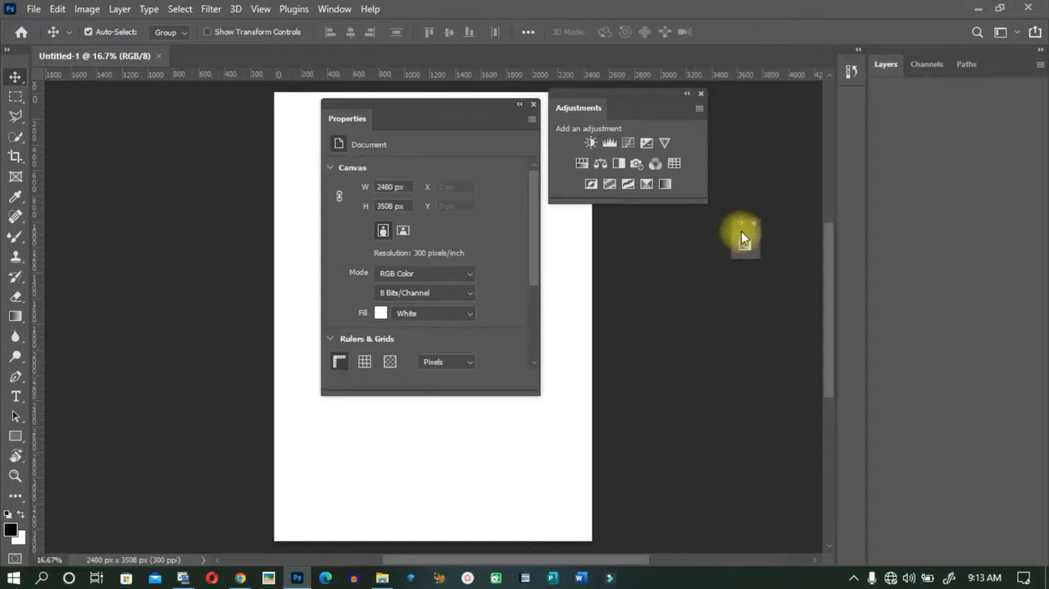
{"action": "left_click_drag", "start_coordinate": [743, 231], "coordinate": [851, 110]}
{"action": "left_click_drag", "start_coordinate": [850, 100], "coordinate": [849, 100]}
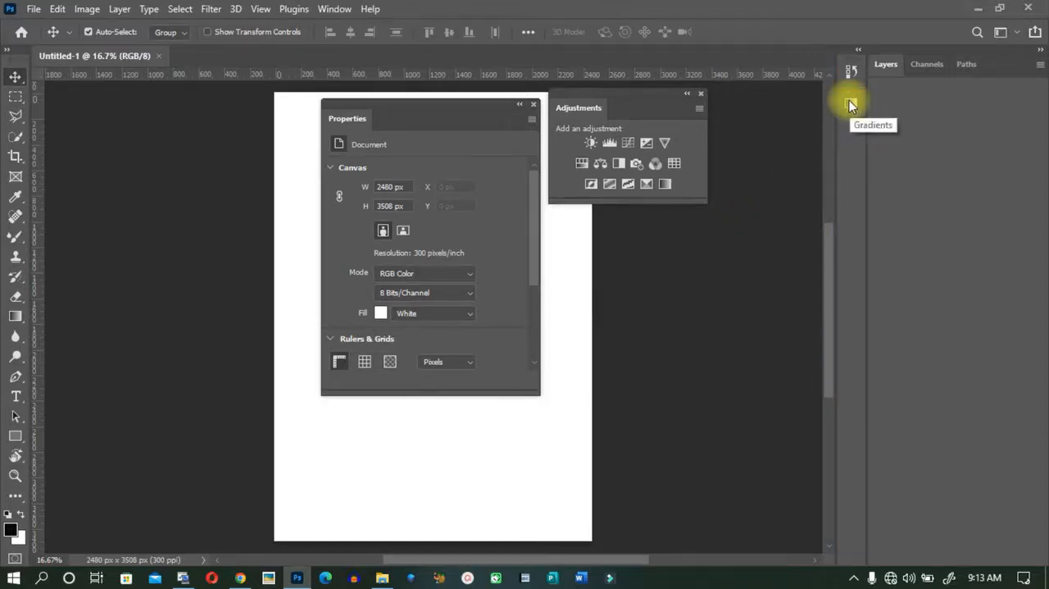
Collapse the floating Properties and Adjustments panels to icons and dock them in the icon column below Gradients.
{"action": "left_click", "coordinate": [519, 106]}
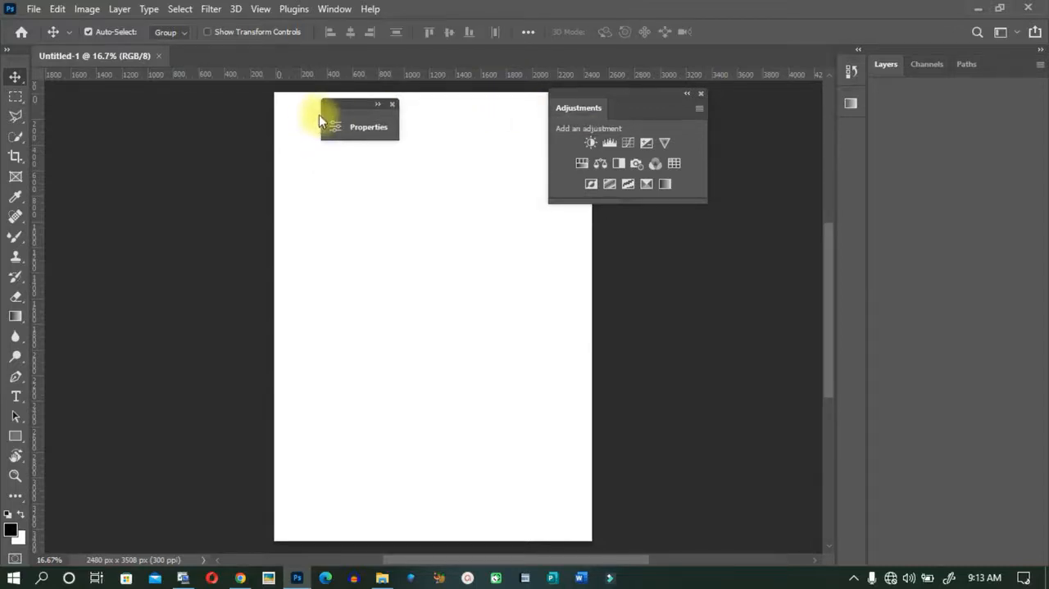
{"action": "left_click_drag", "start_coordinate": [321, 114], "coordinate": [834, 215]}
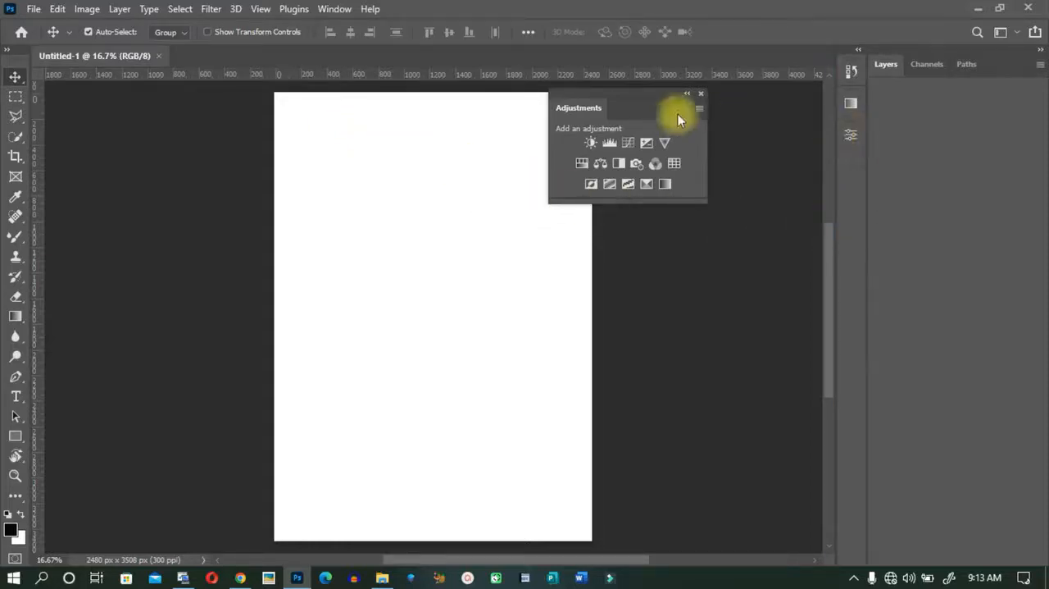
{"action": "left_click", "coordinate": [686, 95]}
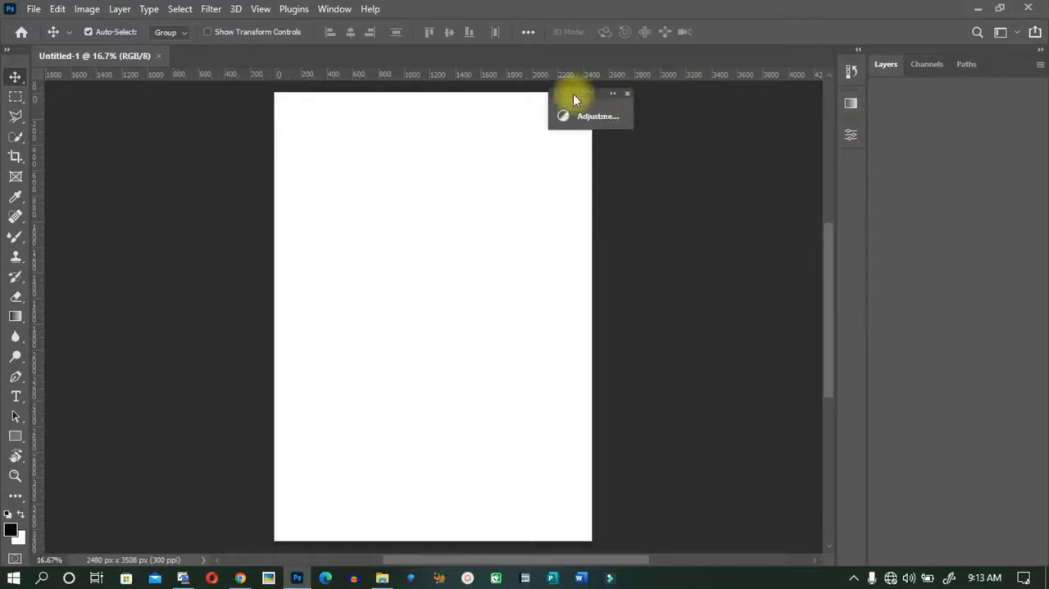
{"action": "left_click_drag", "start_coordinate": [546, 105], "coordinate": [857, 181]}
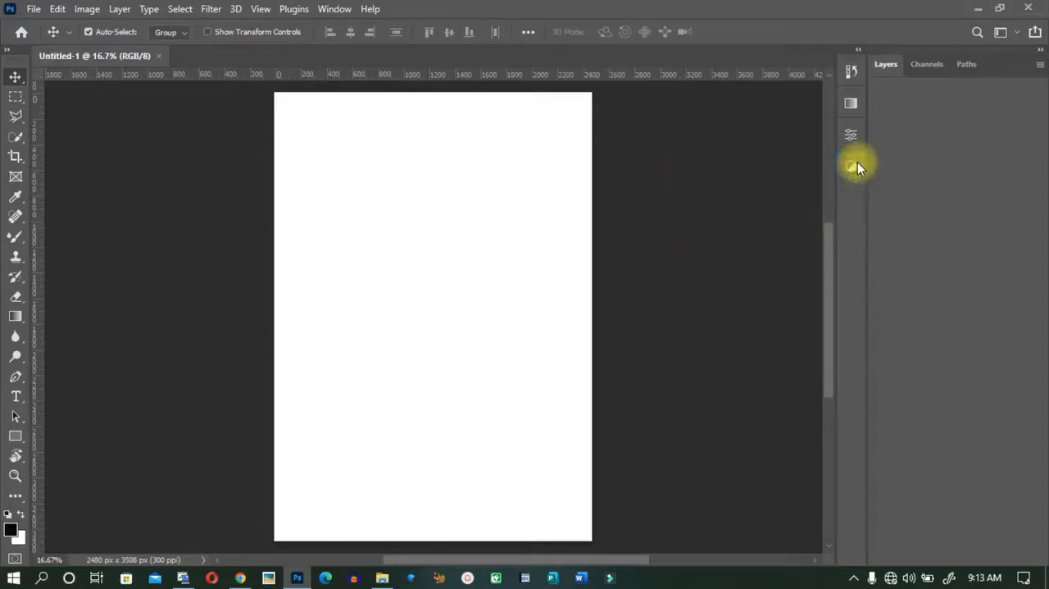
Expand the docked Gradients, Properties and Adjustments panels one after another and collapse the last one again.
{"action": "left_click", "coordinate": [843, 106]}
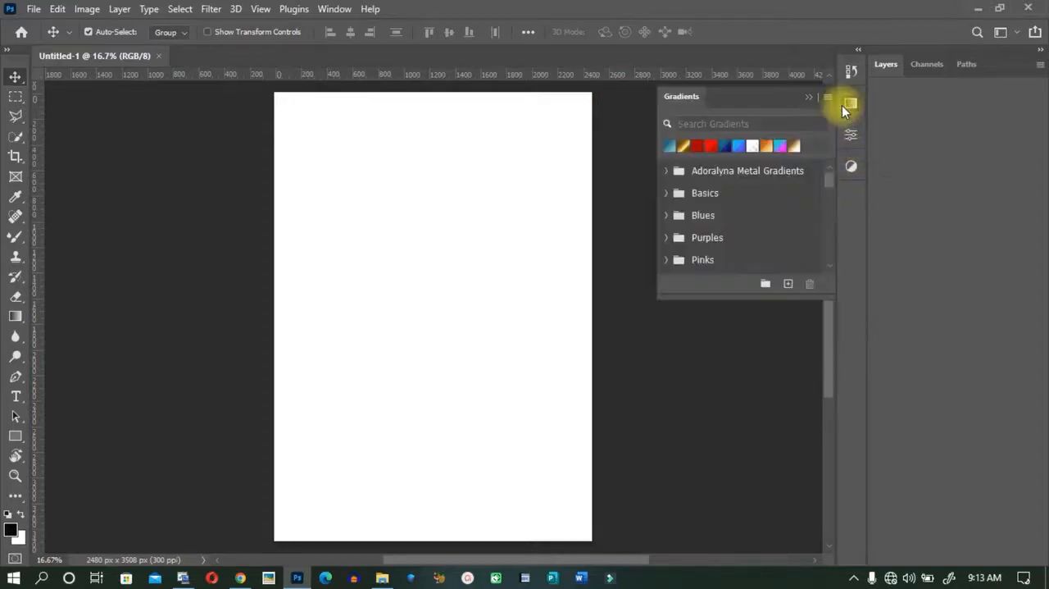
{"action": "left_click", "coordinate": [852, 137]}
{"action": "left_click", "coordinate": [853, 162]}
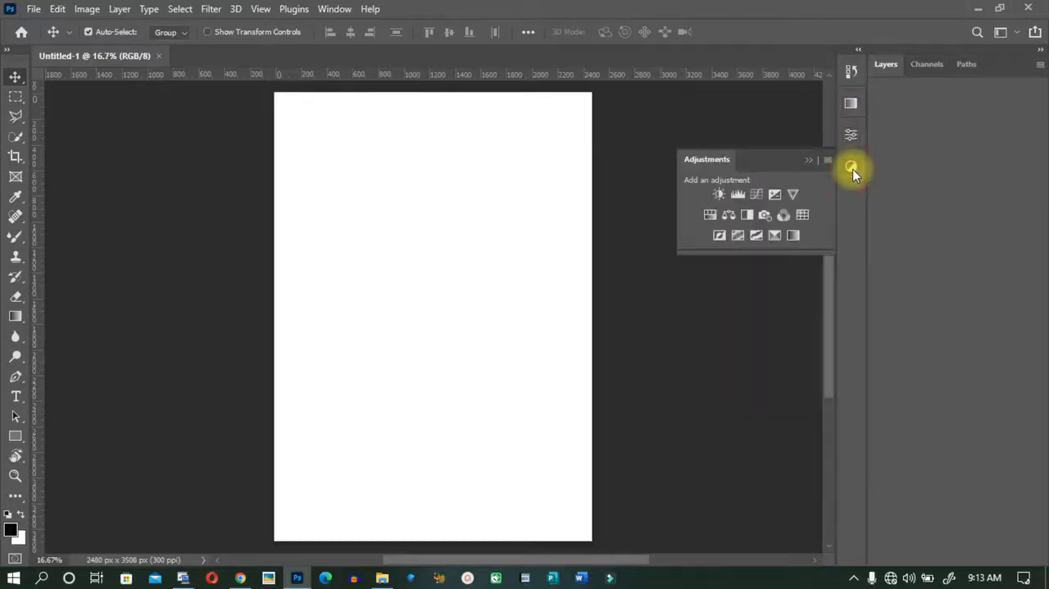
{"action": "left_click", "coordinate": [812, 160]}
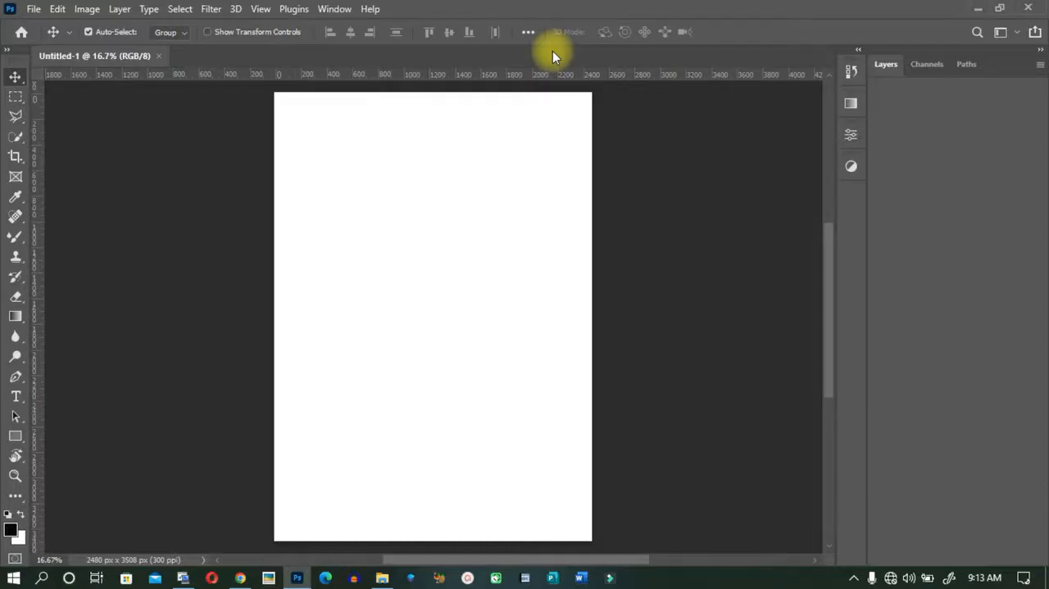
Add the Actions and Character panels to the icon column and leave them collapsed.
{"action": "left_click", "coordinate": [334, 9]}
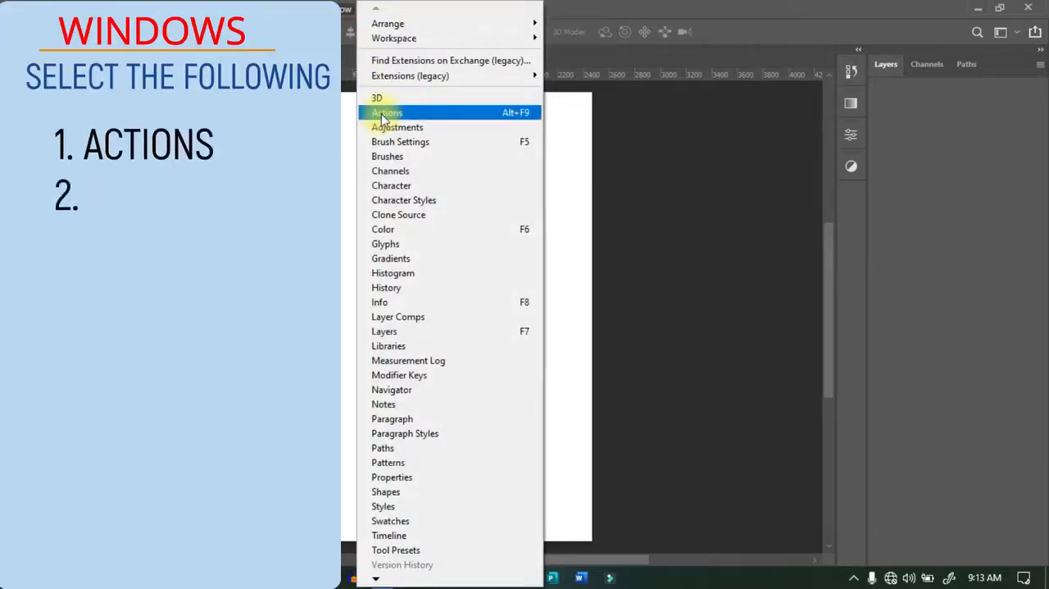
{"action": "left_click", "coordinate": [383, 114]}
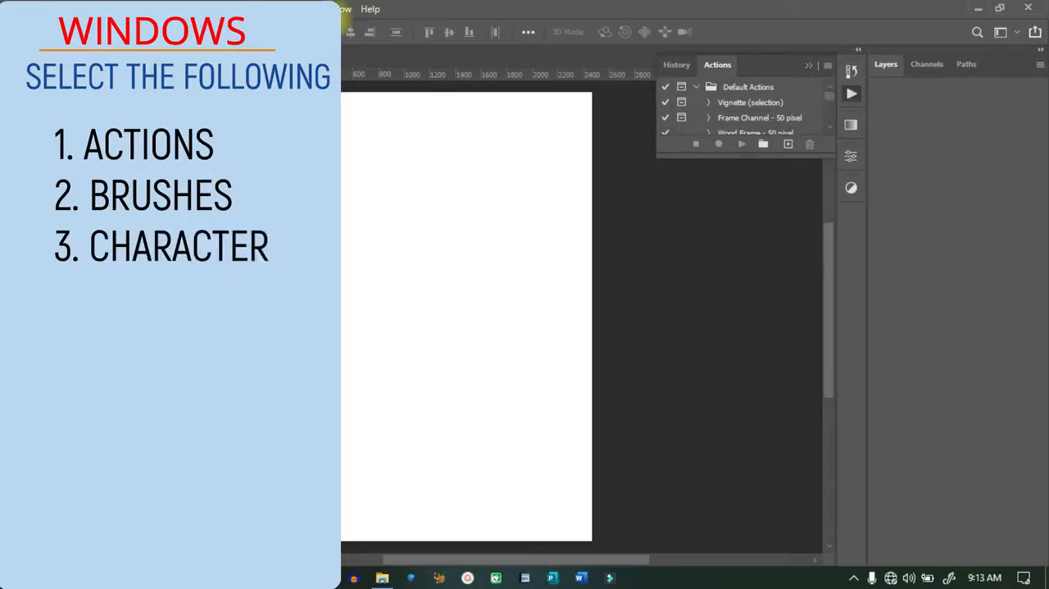
{"action": "left_click", "coordinate": [344, 12]}
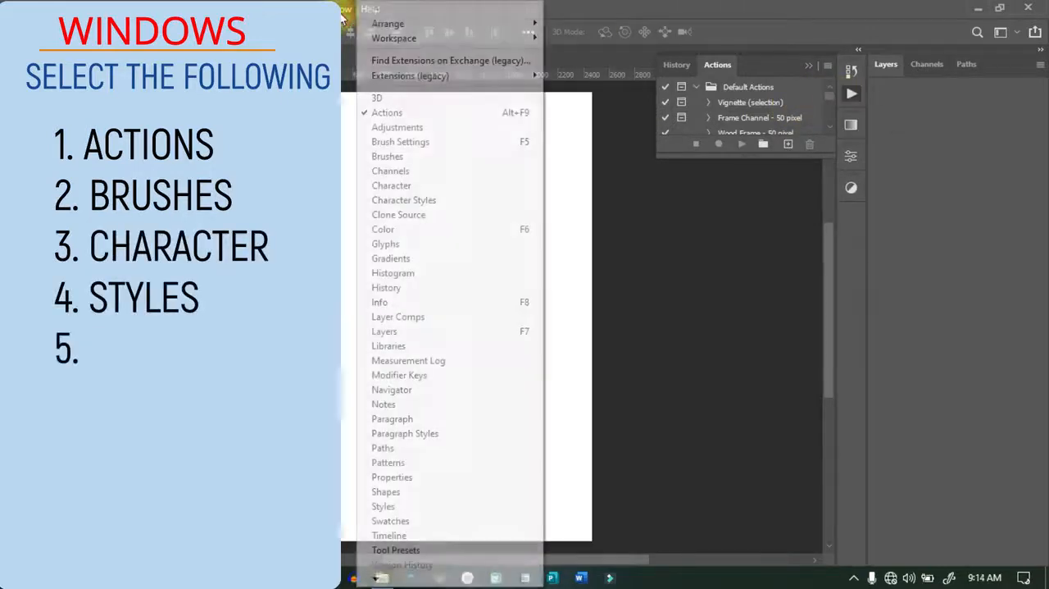
{"action": "left_click", "coordinate": [390, 187]}
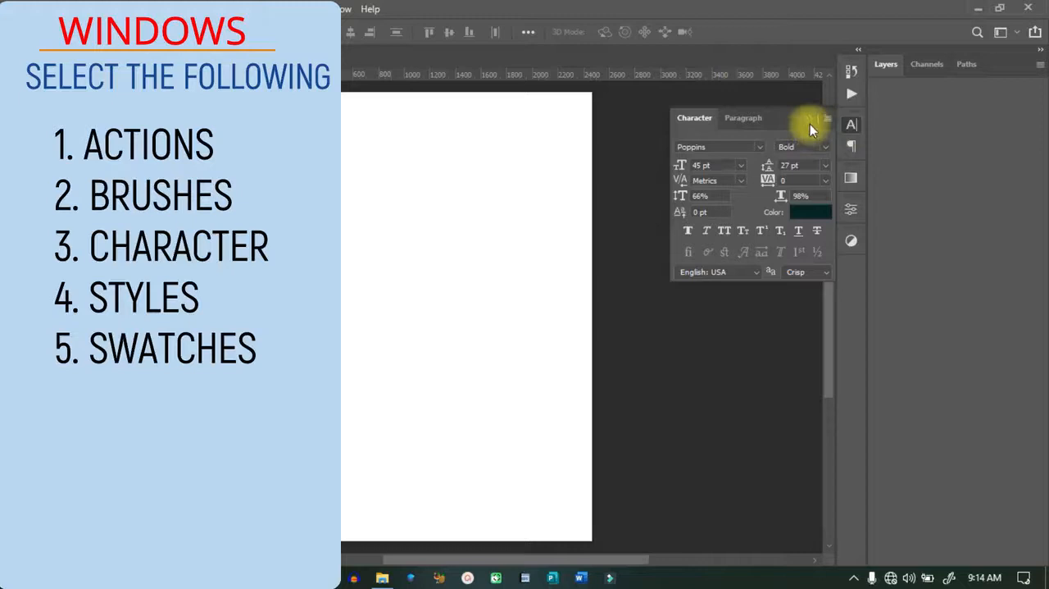
{"action": "left_click", "coordinate": [808, 120]}
Add the Styles, Swatches and Brushes panels to the icon column, collapsing Styles and Swatches.
{"action": "left_click", "coordinate": [343, 10]}
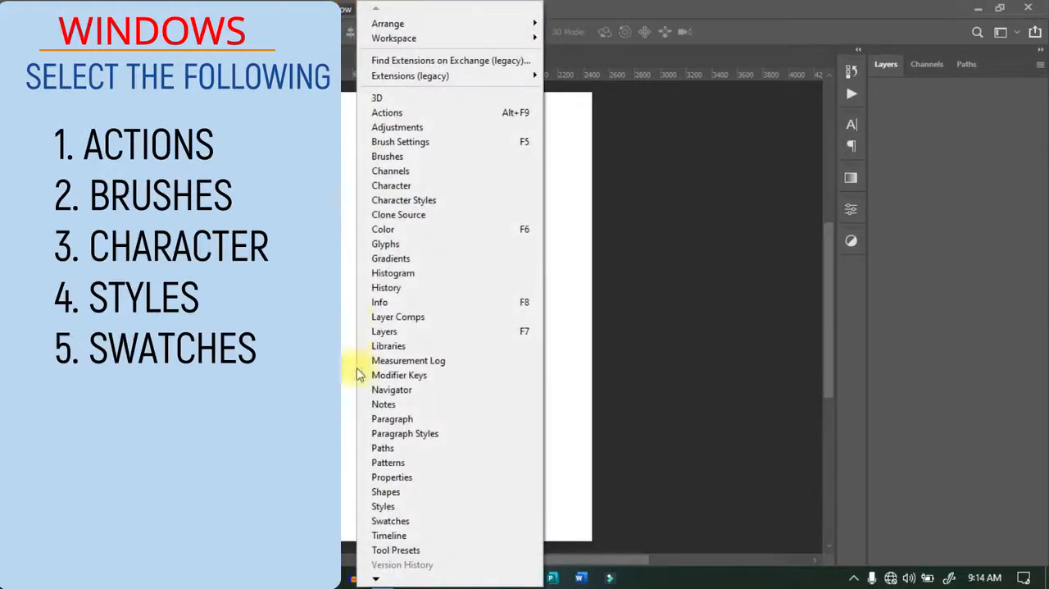
{"action": "left_click", "coordinate": [383, 507]}
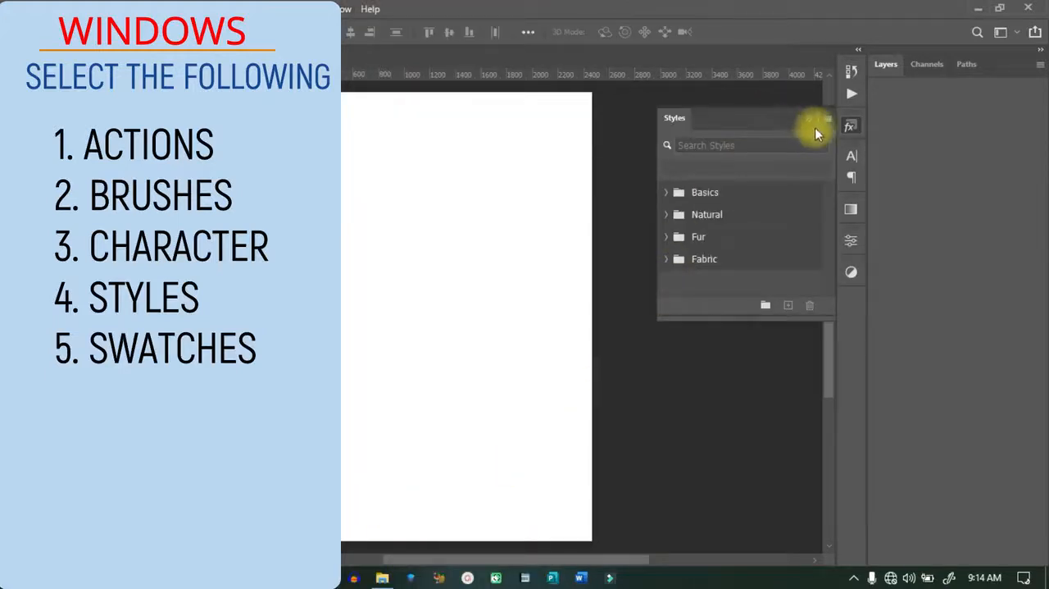
{"action": "left_click", "coordinate": [810, 120]}
{"action": "left_click", "coordinate": [336, 9]}
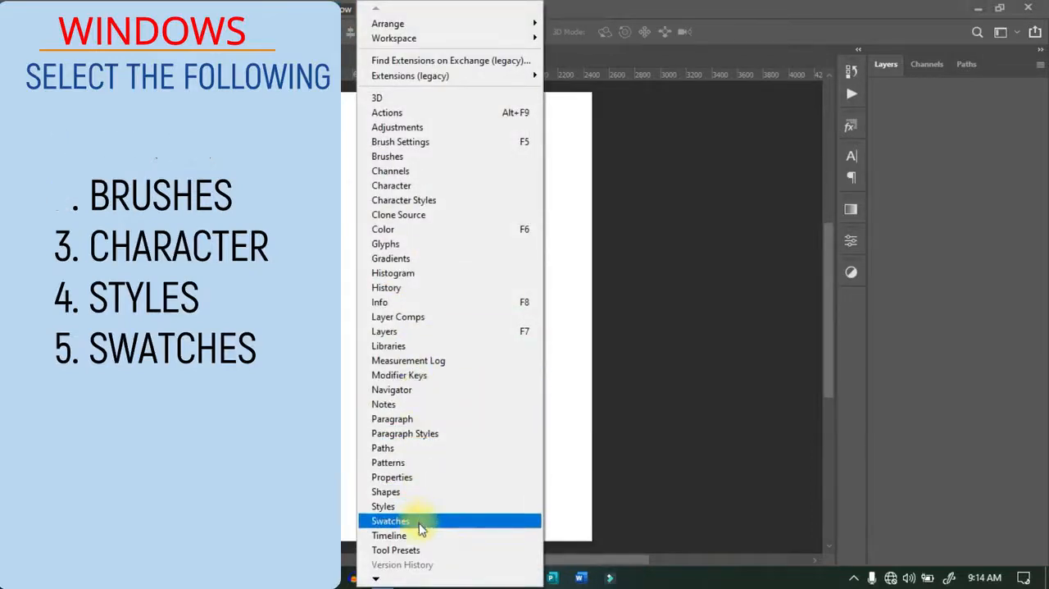
{"action": "left_click", "coordinate": [420, 526]}
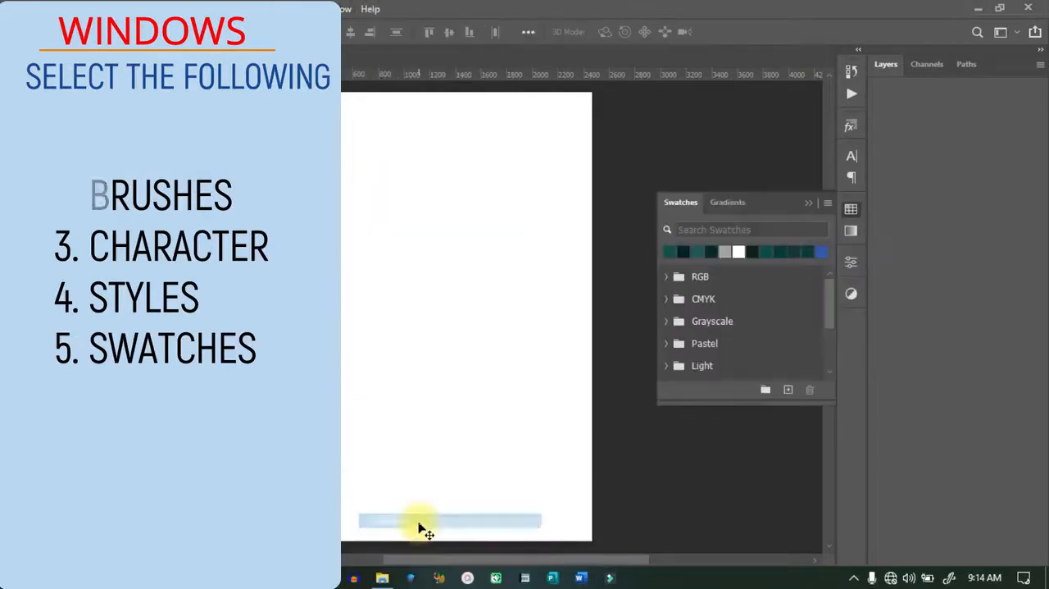
{"action": "left_click", "coordinate": [805, 203]}
{"action": "left_click", "coordinate": [347, 8]}
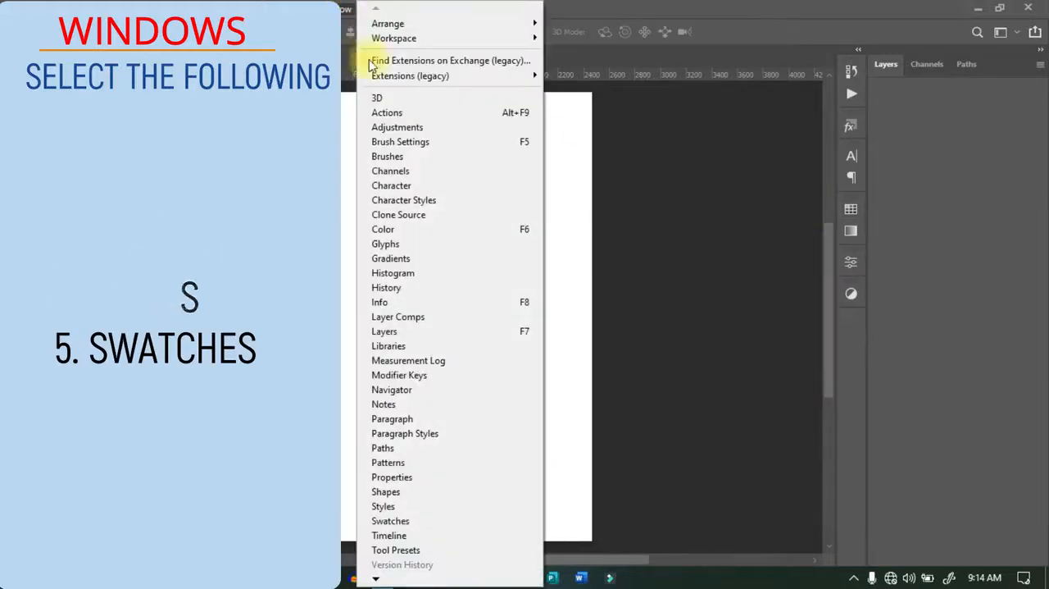
{"action": "left_click", "coordinate": [379, 157]}
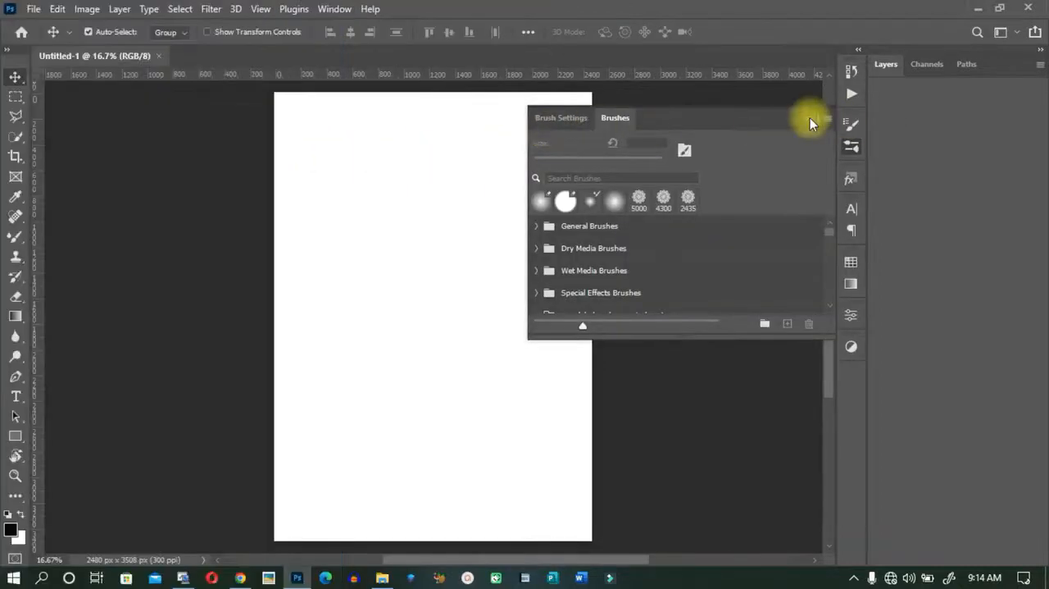
Collapse the Brushes panel and review the list of panels that can be shown.
{"action": "left_click", "coordinate": [810, 117]}
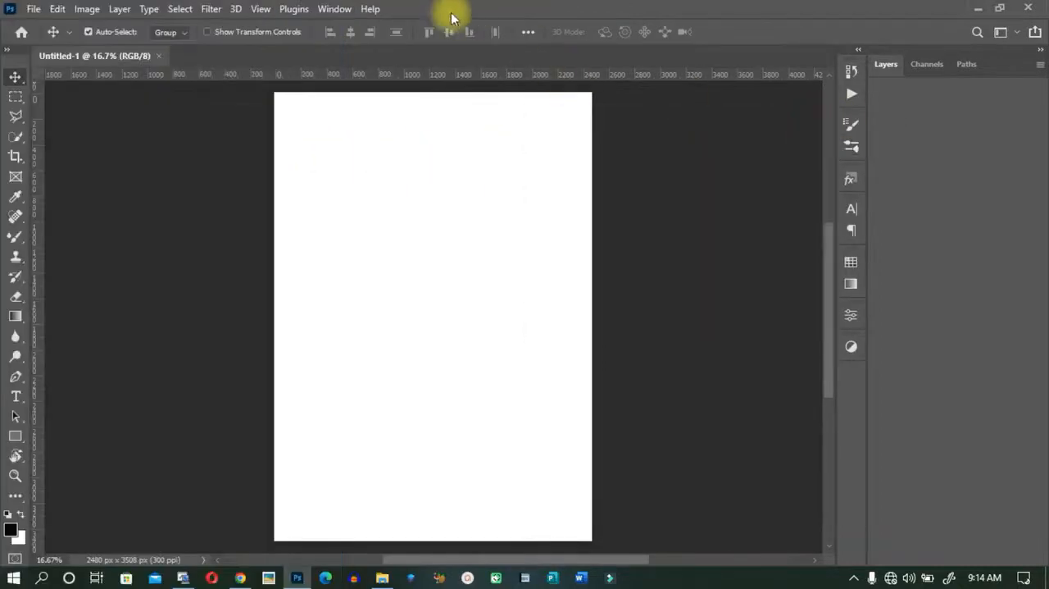
{"action": "left_click", "coordinate": [335, 10]}
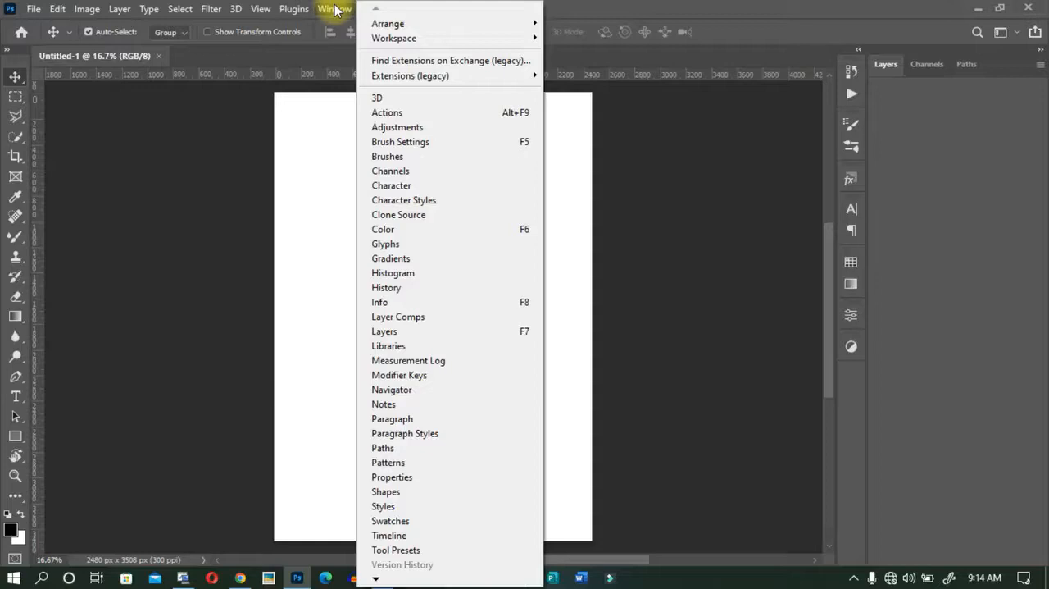
{"action": "left_click", "coordinate": [816, 14]}
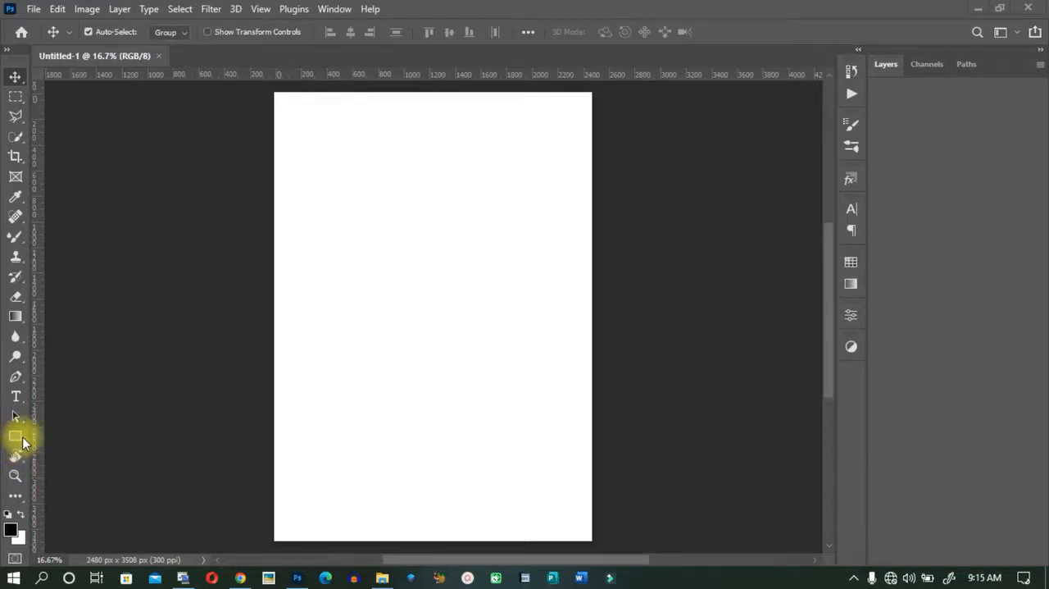
Draw a black rectangle about 1687 × 807 px across the middle of the page with the Rectangle Tool.
{"action": "key", "text": "space"}
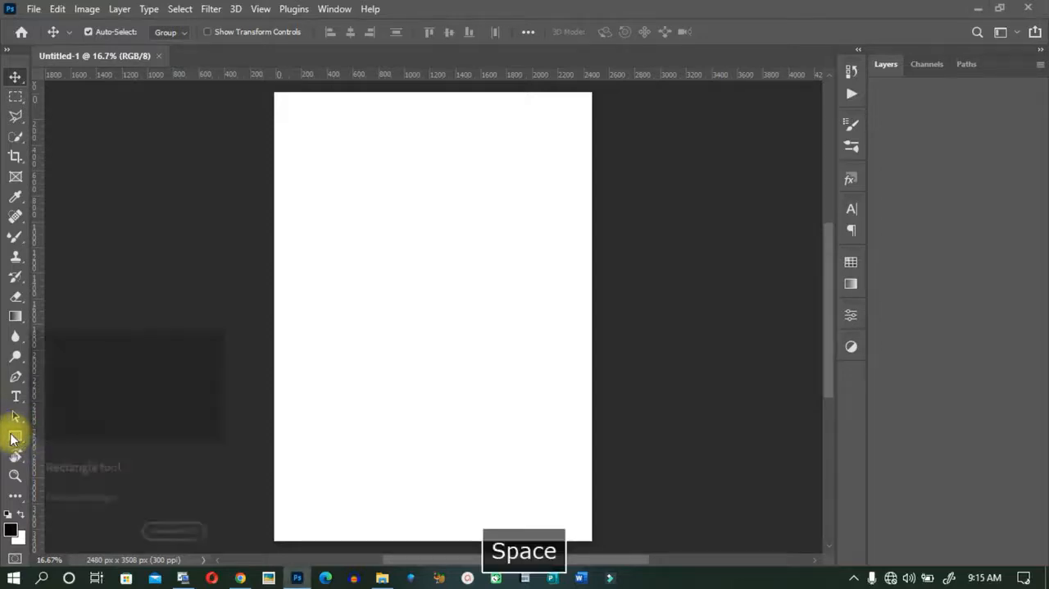
{"action": "left_click_drag", "start_coordinate": [13, 439], "coordinate": [45, 447]}
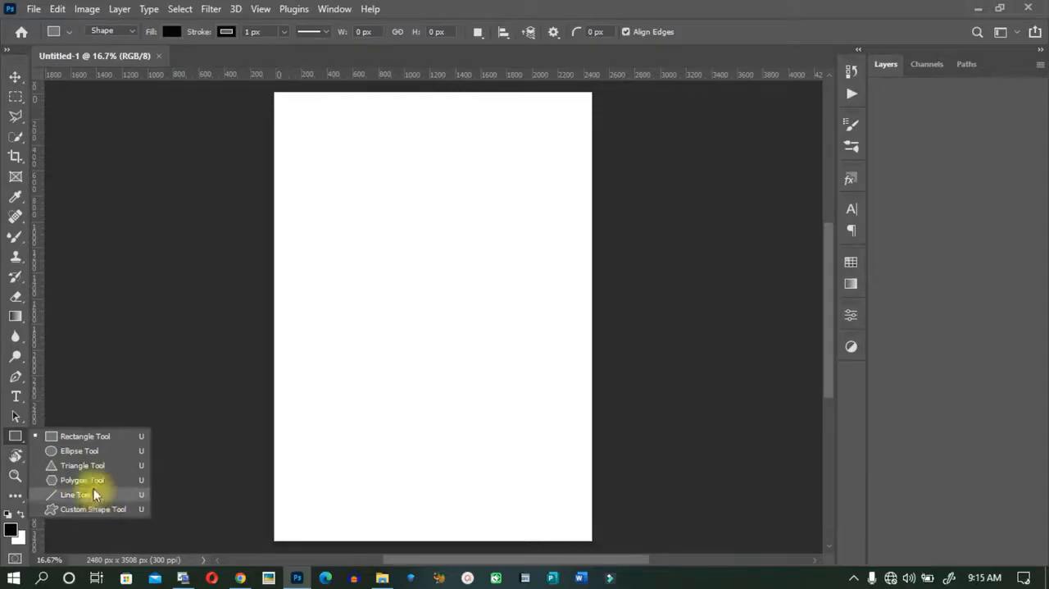
{"action": "left_click", "coordinate": [78, 436]}
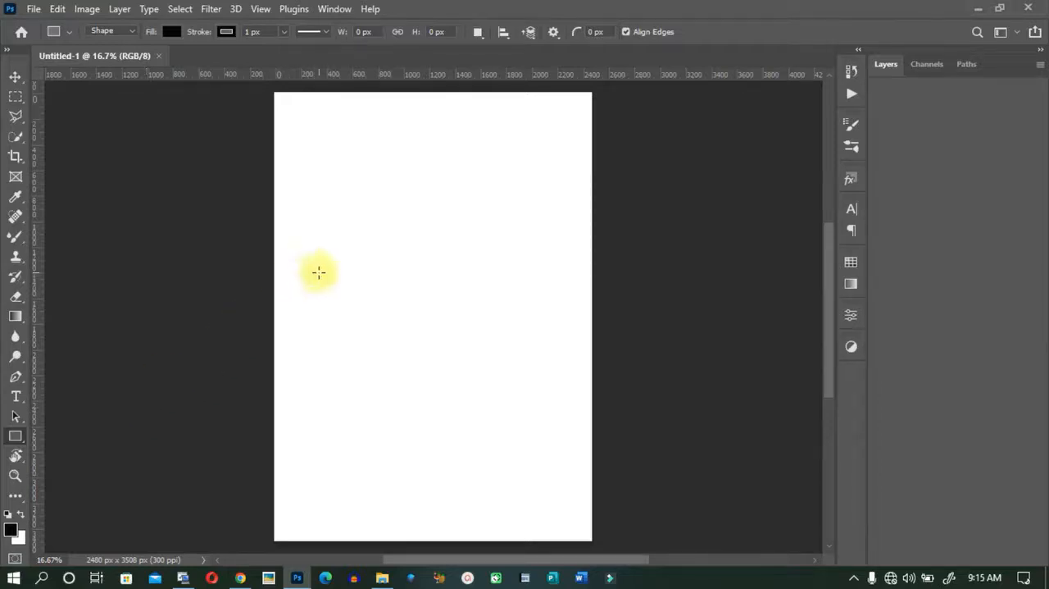
{"action": "left_click_drag", "start_coordinate": [319, 272], "coordinate": [534, 375]}
{"action": "key", "text": "shift"}
{"action": "key", "text": "shift"}
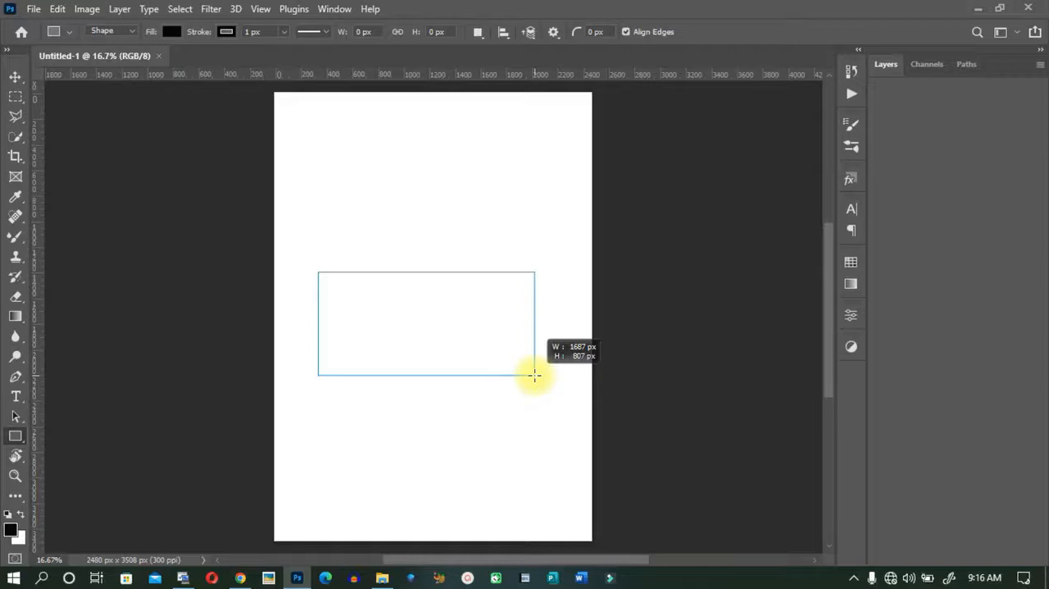
{"action": "left_click_drag", "start_coordinate": [535, 375], "coordinate": [534, 375]}
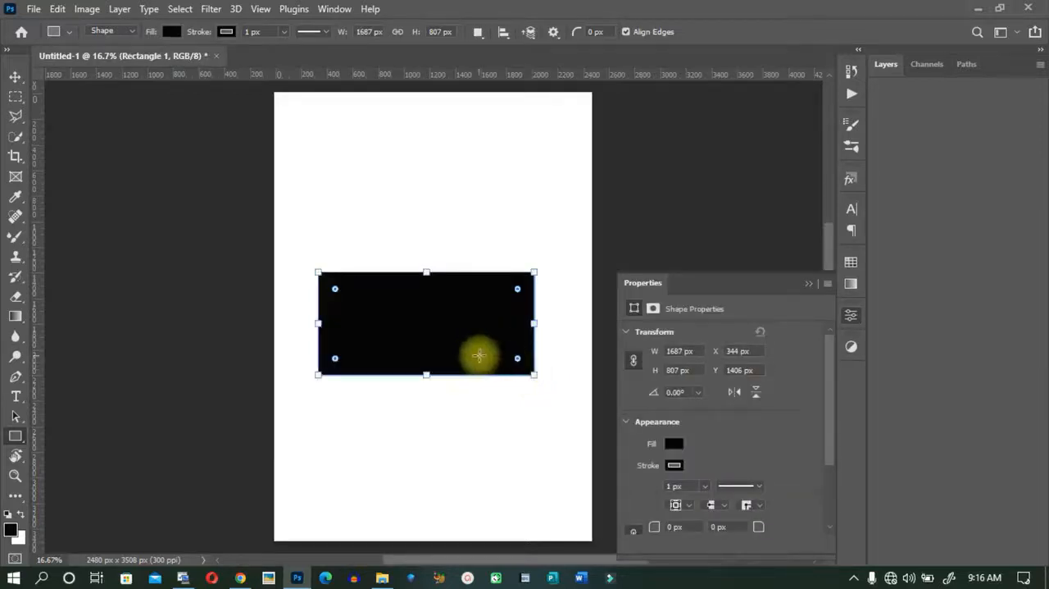
Collapse the Properties panel and move the rectangle to the horizontally centred upper part of the page.
{"action": "left_click", "coordinate": [807, 284]}
{"action": "key", "text": "v"}
{"action": "left_click_drag", "start_coordinate": [407, 340], "coordinate": [408, 201]}
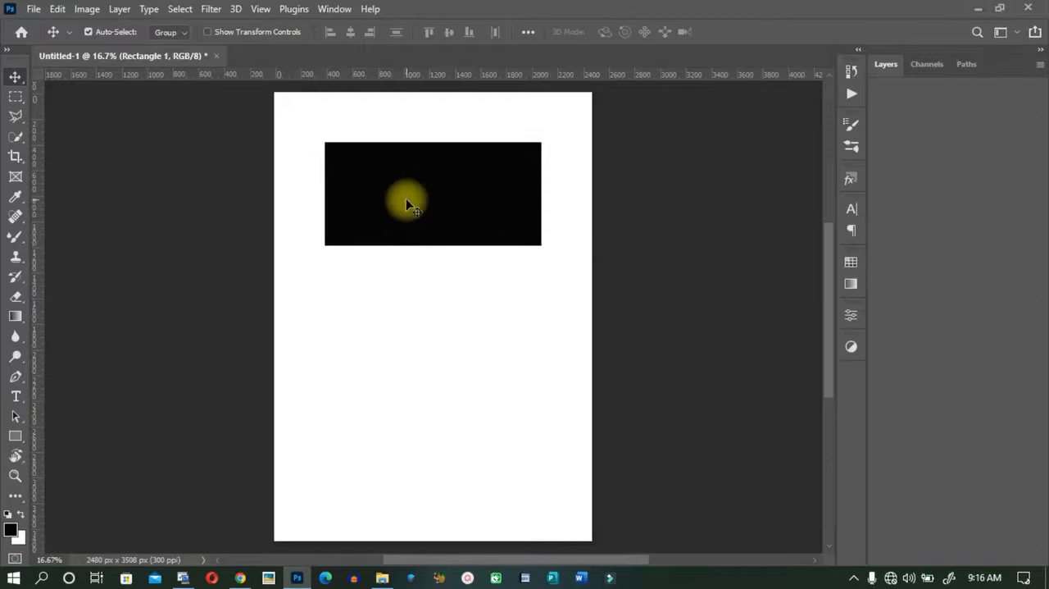
Draw a circle about 1043 px in diameter below the rectangle with the Ellipse Tool and centre it horizontally on the page.
{"action": "left_click", "coordinate": [14, 439]}
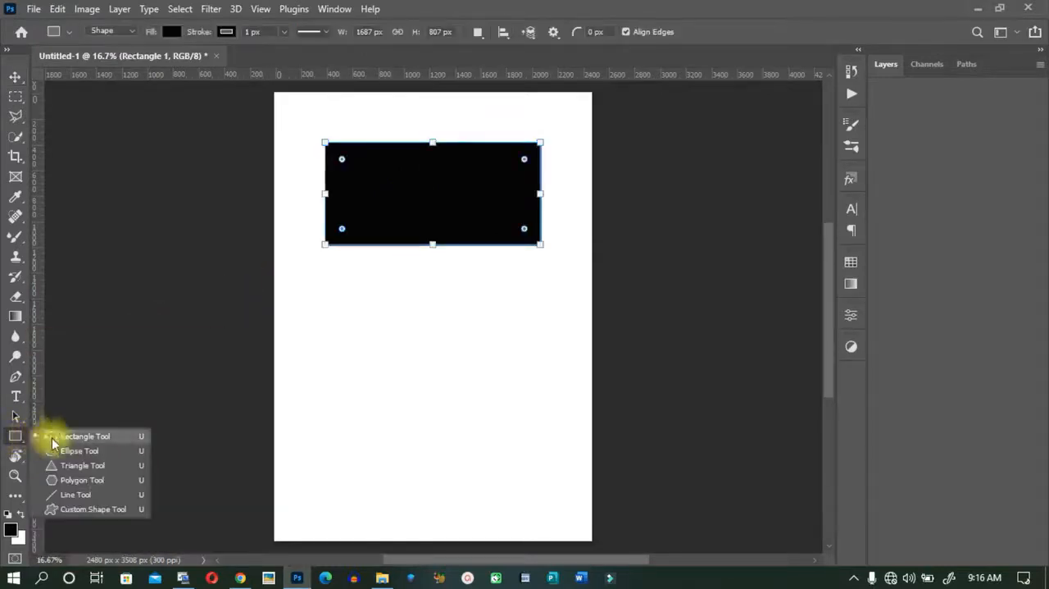
{"action": "left_click", "coordinate": [85, 453]}
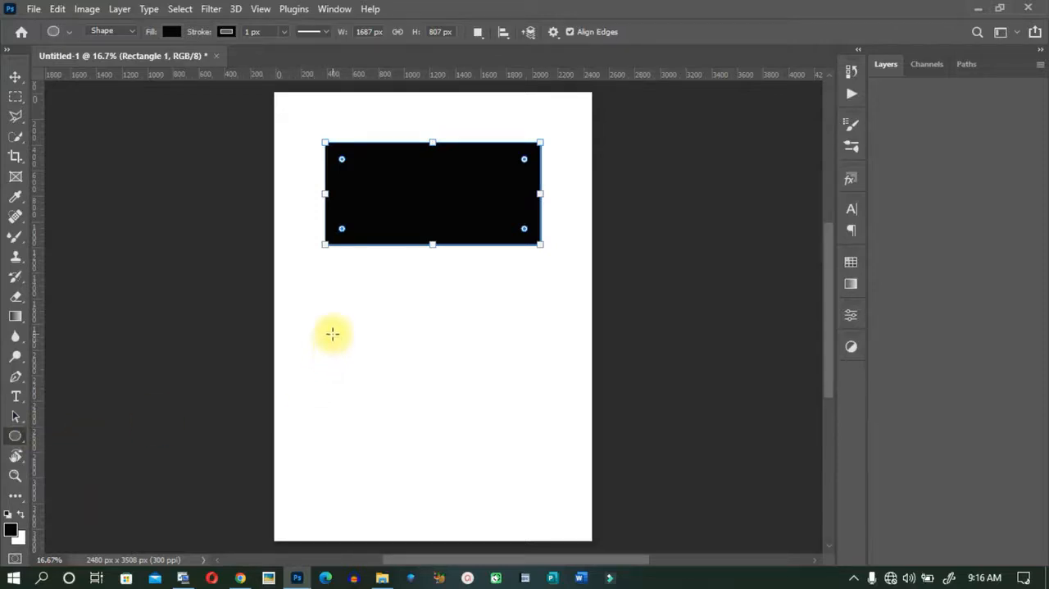
{"action": "left_click_drag", "start_coordinate": [336, 319], "coordinate": [461, 441]}
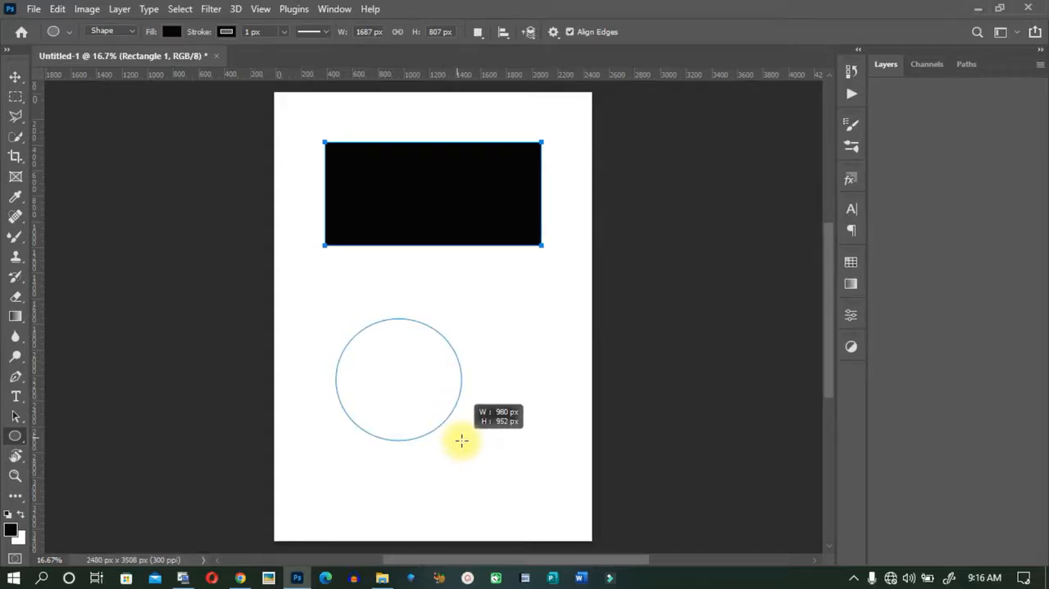
{"action": "left_click_drag", "start_coordinate": [462, 440], "coordinate": [525, 452]}
{"action": "key", "text": "v"}
{"action": "mouse_move", "coordinate": [386, 376]}
{"action": "left_mouse_down"}
{"action": "mouse_move", "coordinate": [439, 352]}
{"action": "mouse_move", "coordinate": [396, 374]}
{"action": "left_mouse_up"}
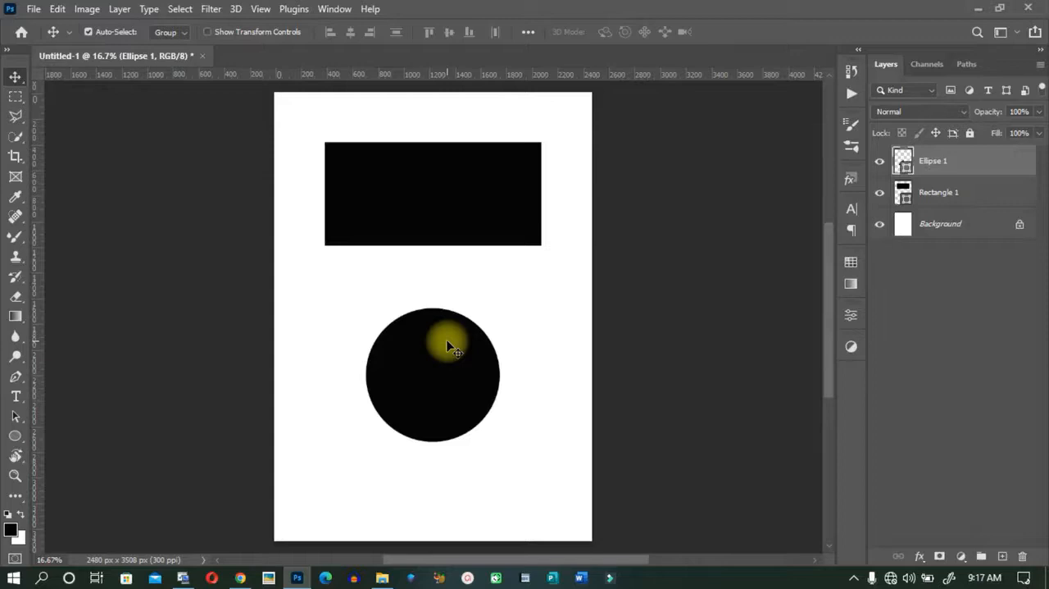
Select the rectangle and ellipse layers in turn, ending on the rectangle layer.
{"action": "left_click", "coordinate": [966, 201]}
{"action": "left_click", "coordinate": [951, 168]}
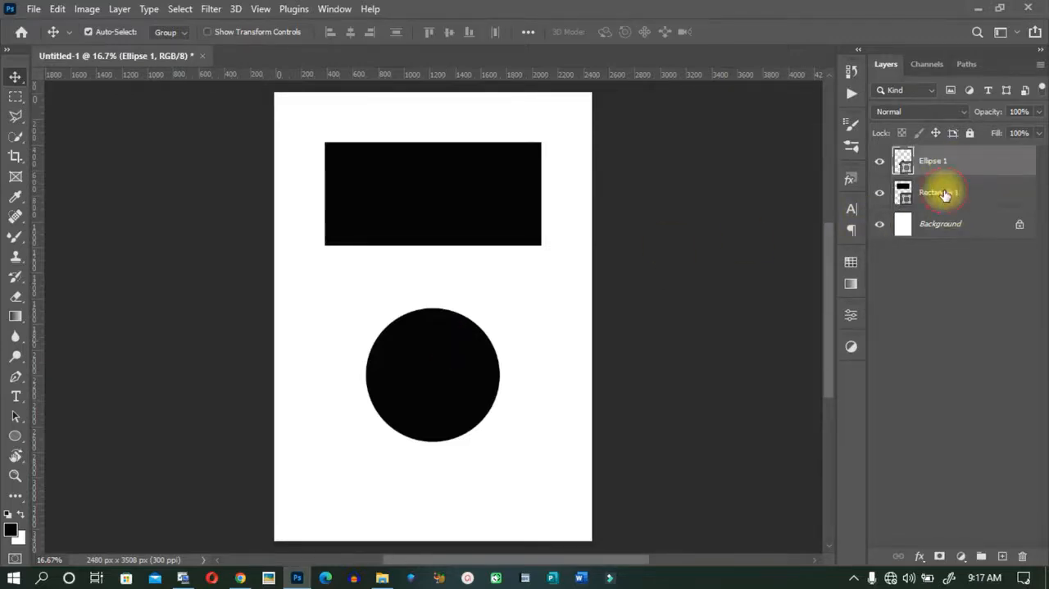
{"action": "left_click", "coordinate": [944, 194]}
{"action": "left_click", "coordinate": [945, 165]}
{"action": "left_click", "coordinate": [960, 193]}
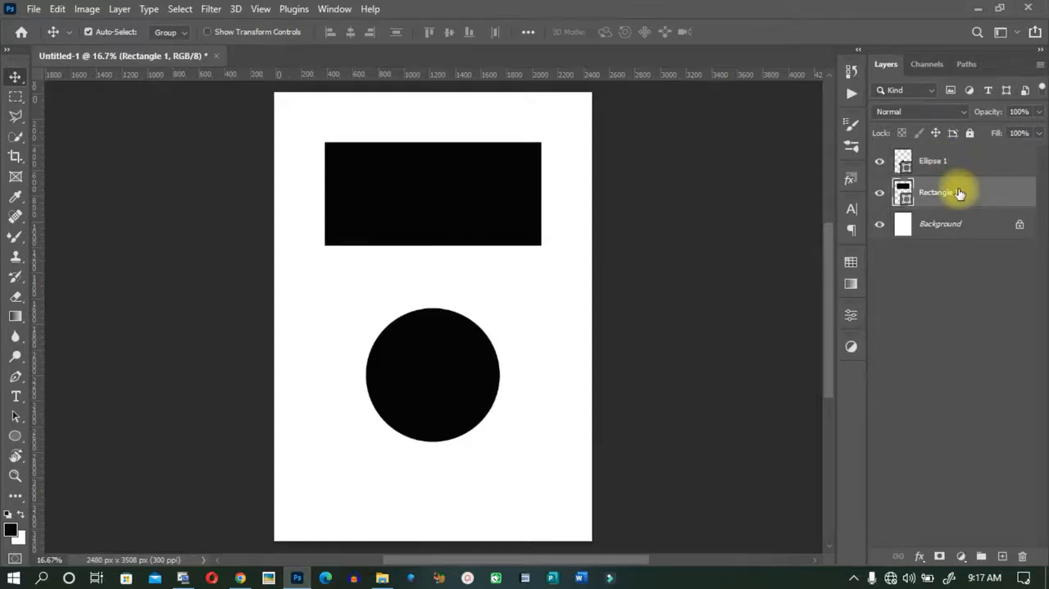
Recolour the rectangle to blue 091ddb and shift it slightly right and down on the page.
{"action": "double_click", "coordinate": [907, 197]}
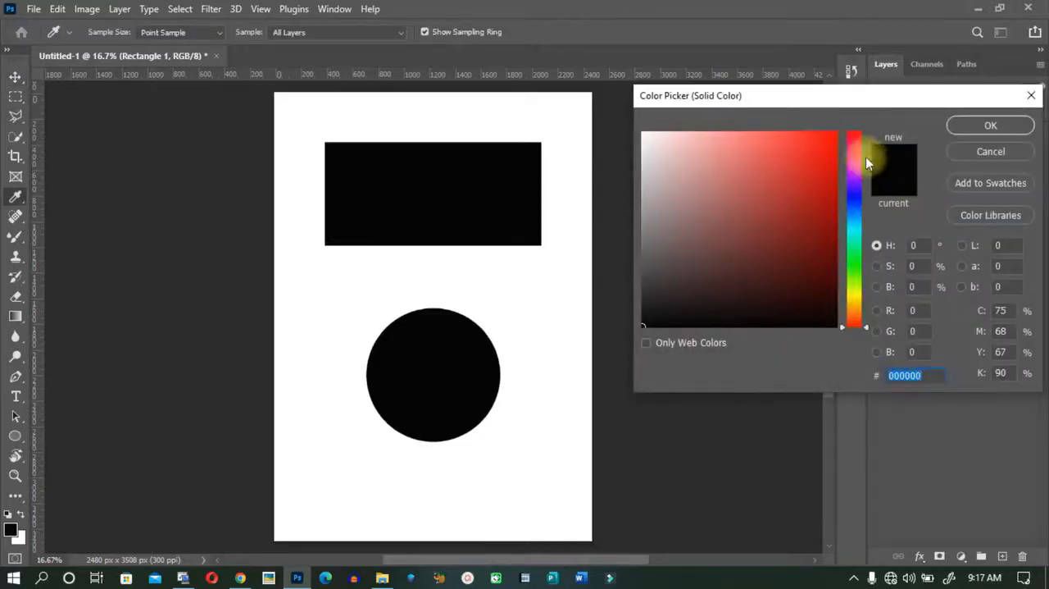
{"action": "left_click_drag", "start_coordinate": [871, 103], "coordinate": [816, 97]}
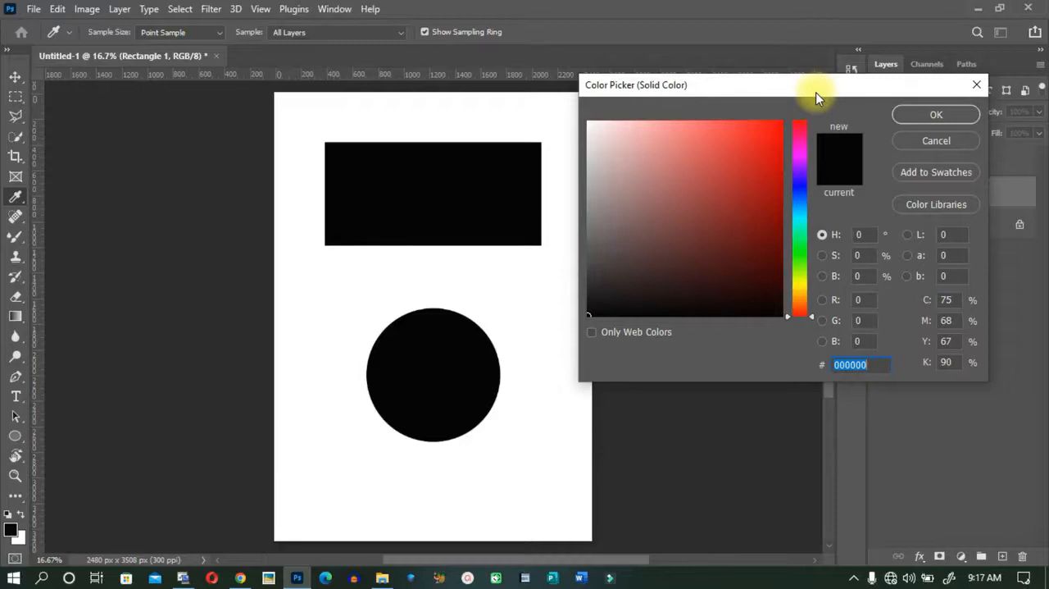
{"action": "left_click", "coordinate": [776, 133]}
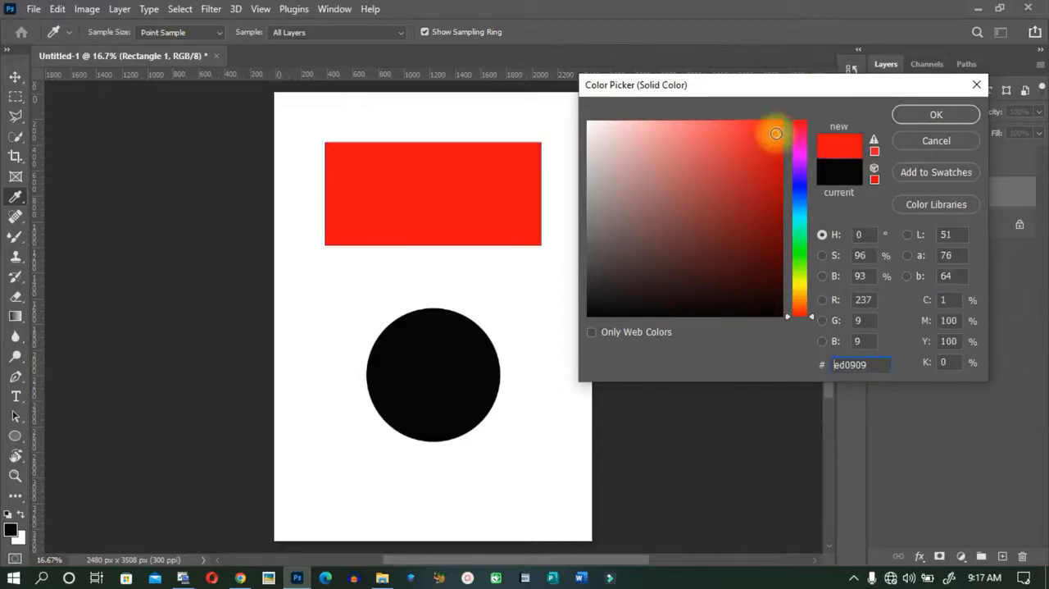
{"action": "left_click", "coordinate": [751, 190]}
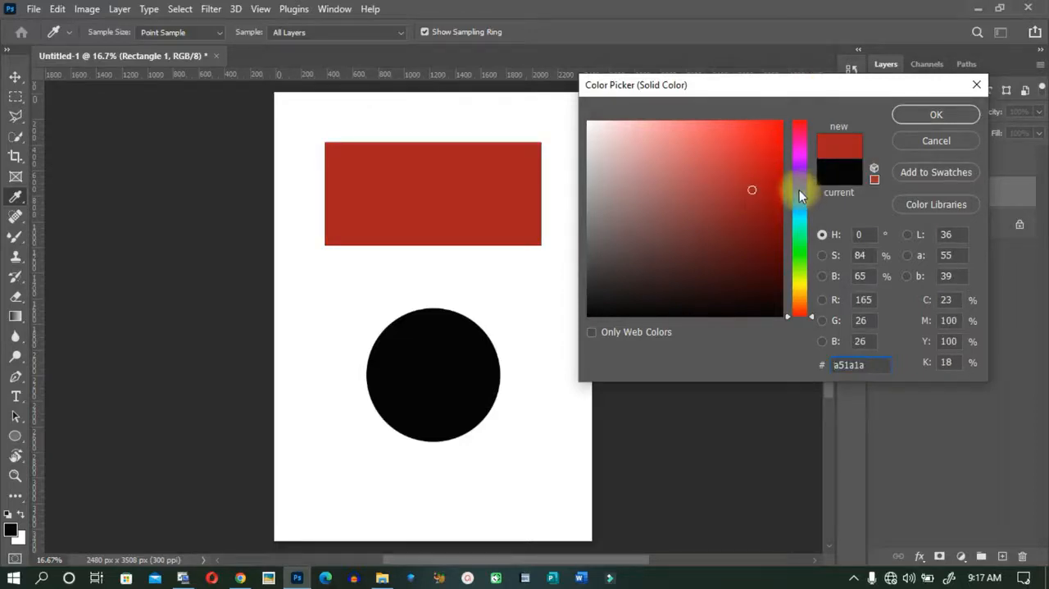
{"action": "left_click", "coordinate": [799, 190]}
{"action": "left_click", "coordinate": [774, 148]}
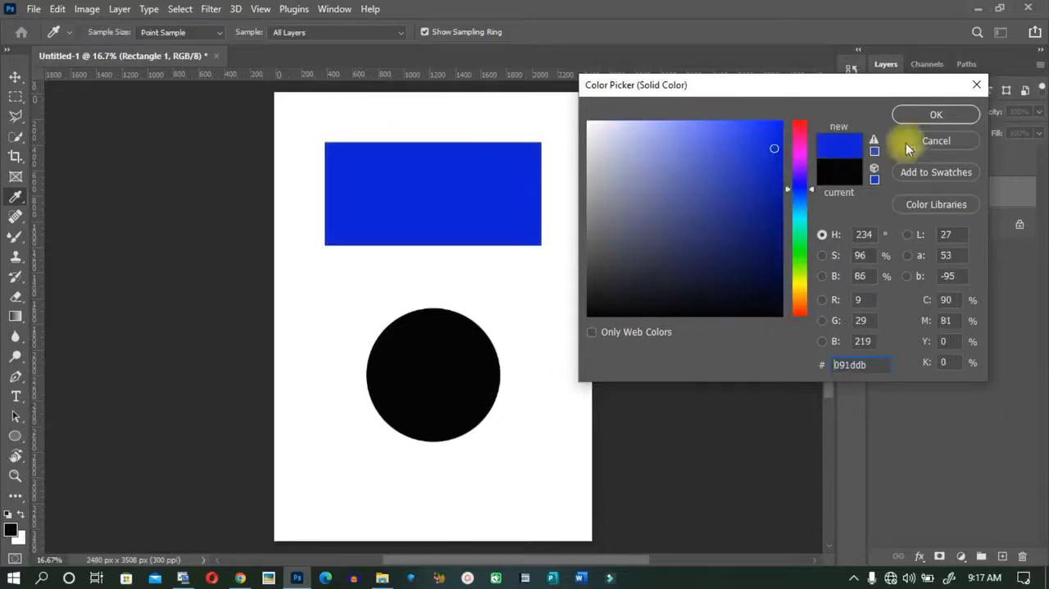
{"action": "left_click", "coordinate": [934, 115]}
{"action": "mouse_move", "coordinate": [447, 224]}
{"action": "left_mouse_down"}
{"action": "mouse_move", "coordinate": [464, 215]}
{"action": "mouse_move", "coordinate": [456, 232]}
{"action": "left_mouse_up"}
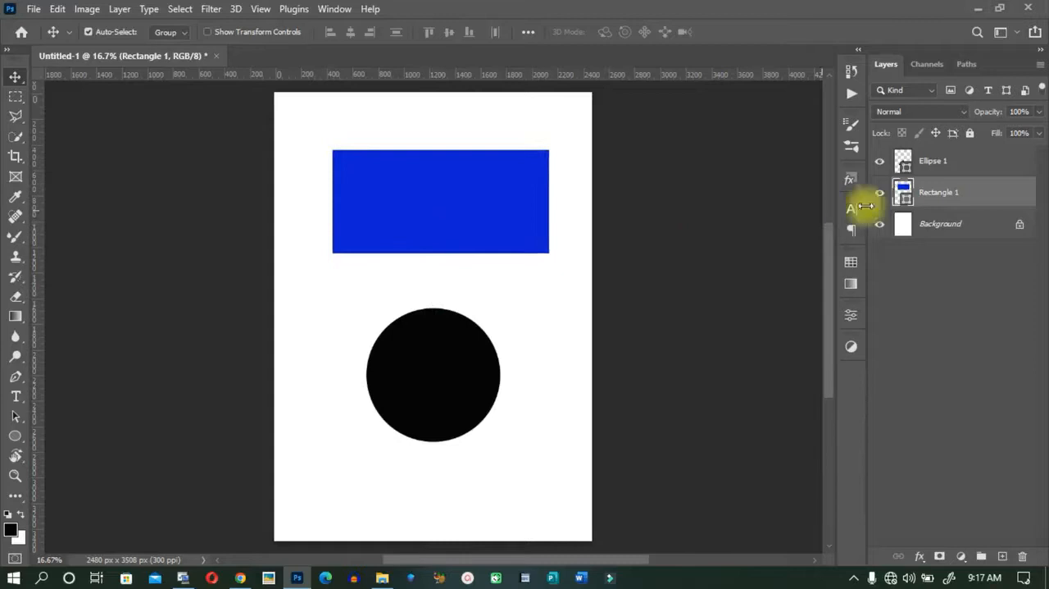
Recolour the circle to dark green 094c3a and move it up closer to the rectangle.
{"action": "double_click", "coordinate": [904, 168]}
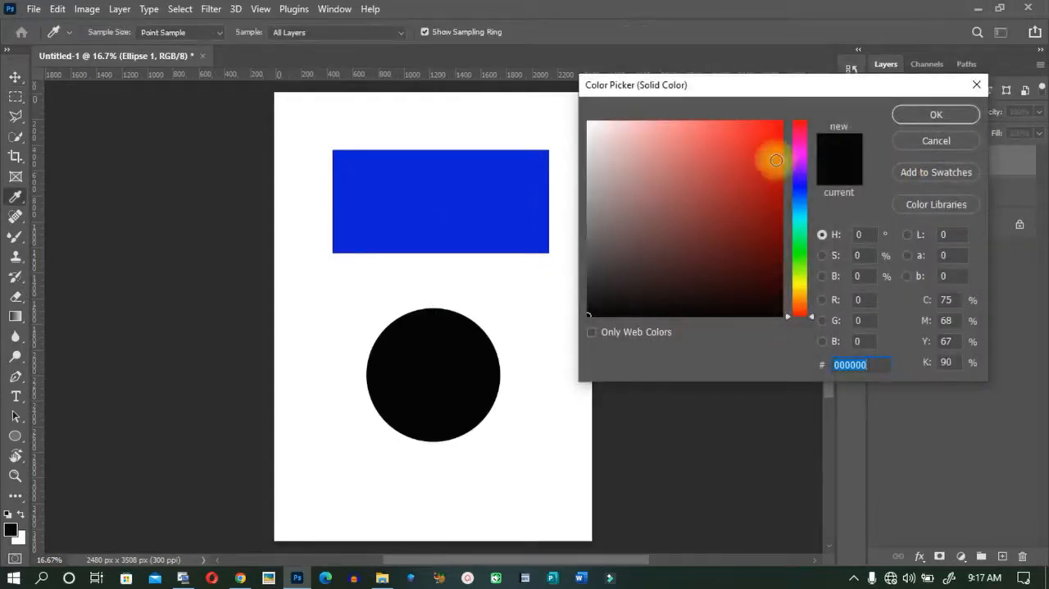
{"action": "left_click", "coordinate": [800, 229]}
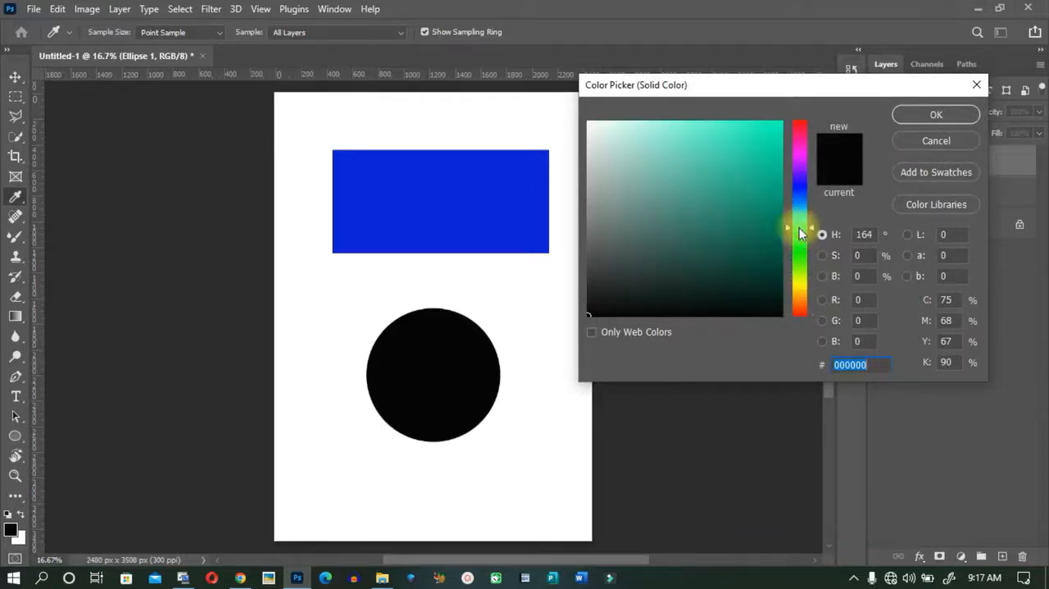
{"action": "left_click_drag", "start_coordinate": [750, 225], "coordinate": [760, 258]}
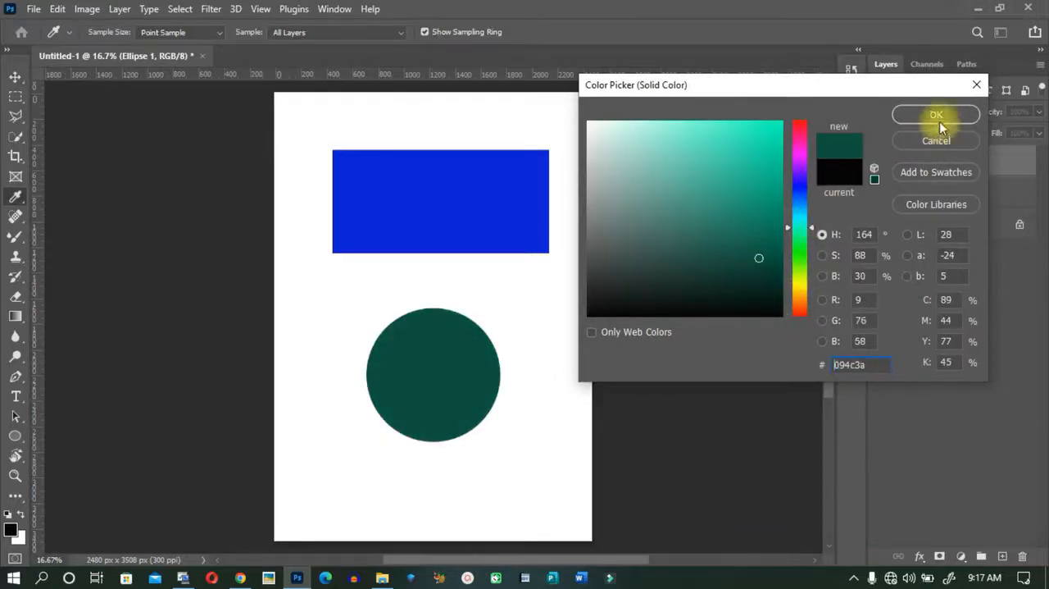
{"action": "left_click", "coordinate": [937, 115]}
{"action": "key", "text": "v"}
{"action": "left_click_drag", "start_coordinate": [469, 364], "coordinate": [461, 326]}
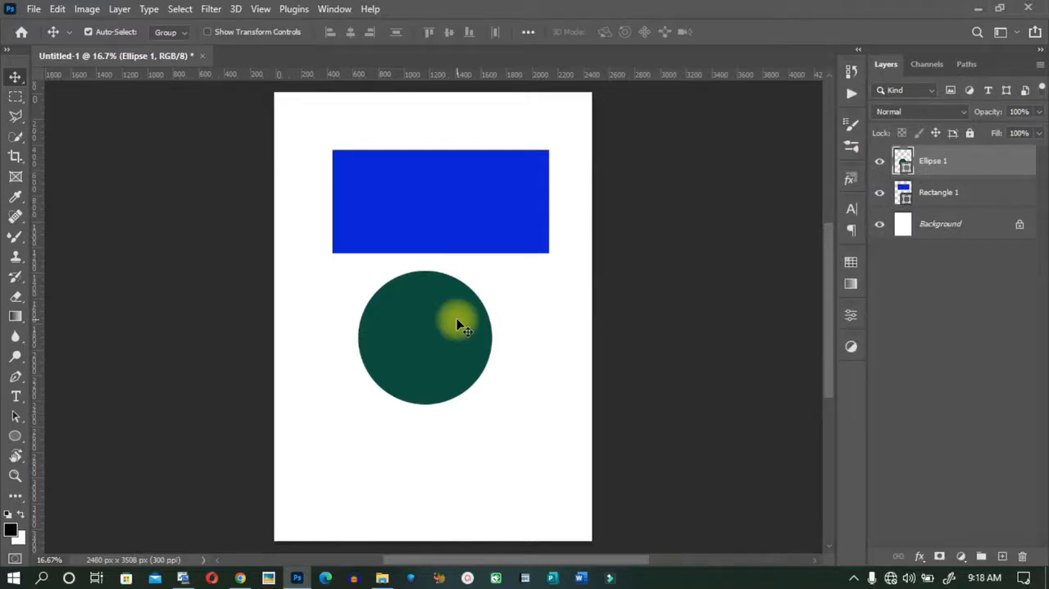
Draw a five-sided polygon about 924 × 878 px below the circle and collapse the Properties panel.
{"action": "left_click", "coordinate": [15, 436]}
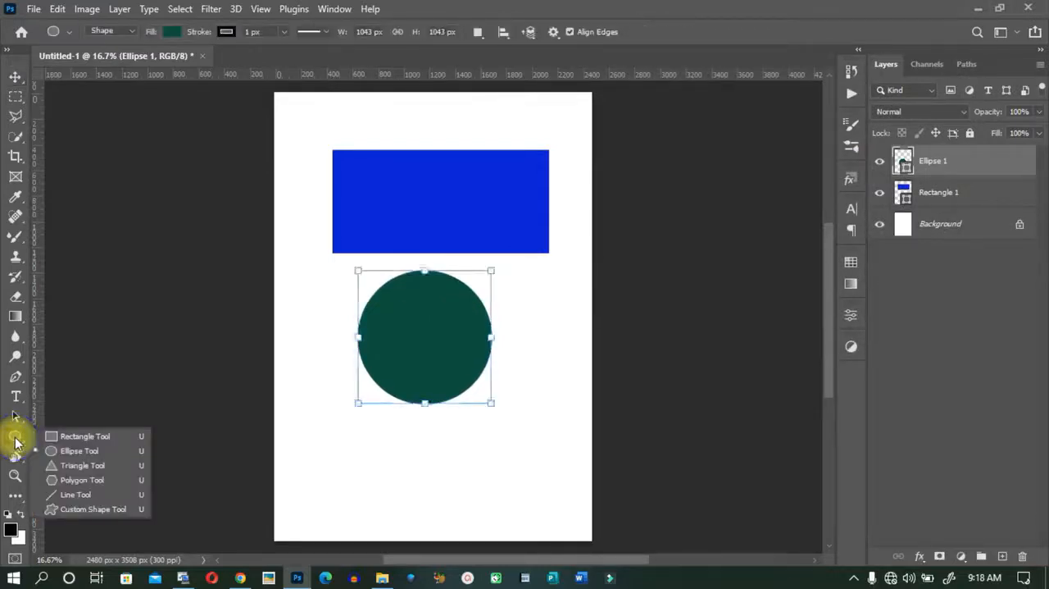
{"action": "left_click", "coordinate": [86, 483]}
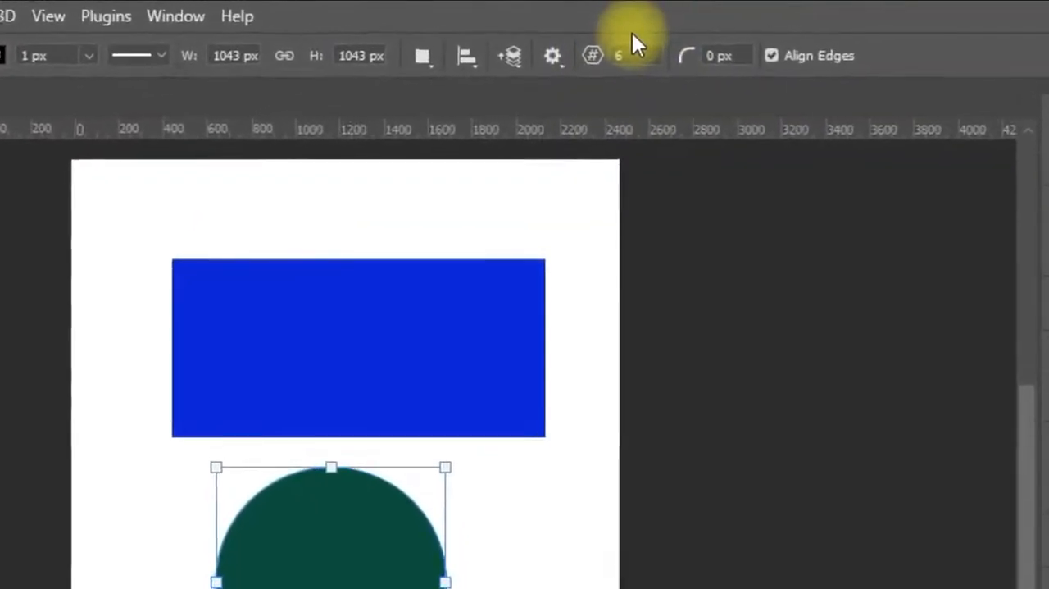
{"action": "left_click_drag", "start_coordinate": [637, 57], "coordinate": [598, 57]}
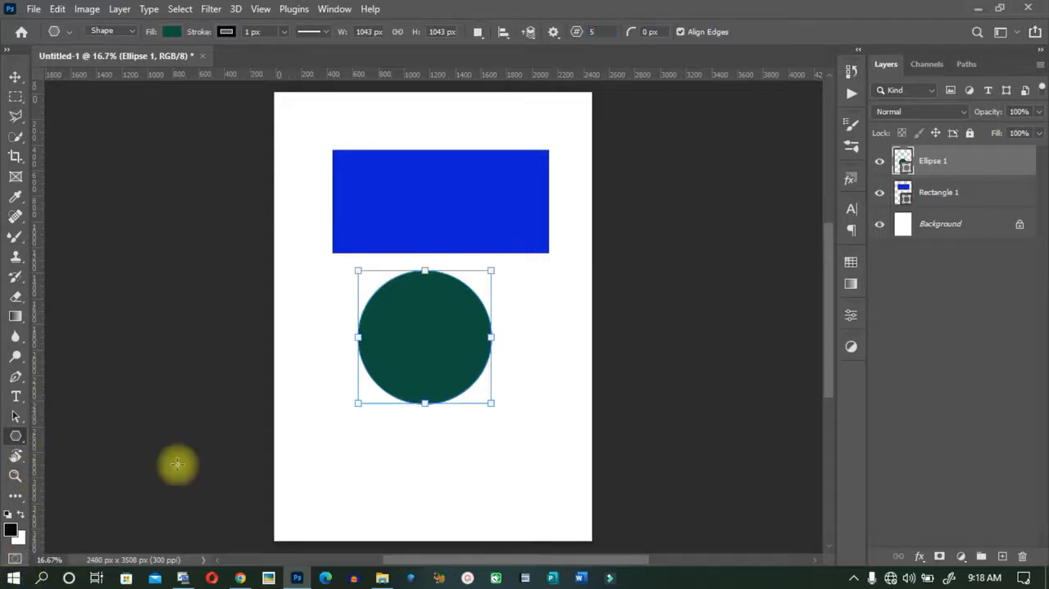
{"action": "left_click_drag", "start_coordinate": [322, 426], "coordinate": [506, 551]}
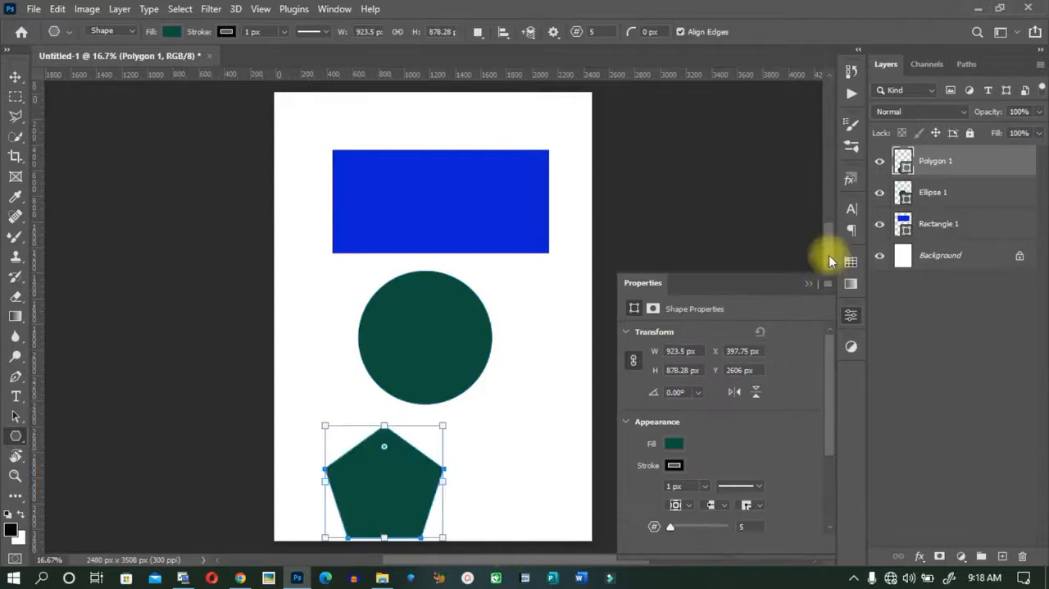
{"action": "left_click", "coordinate": [812, 284]}
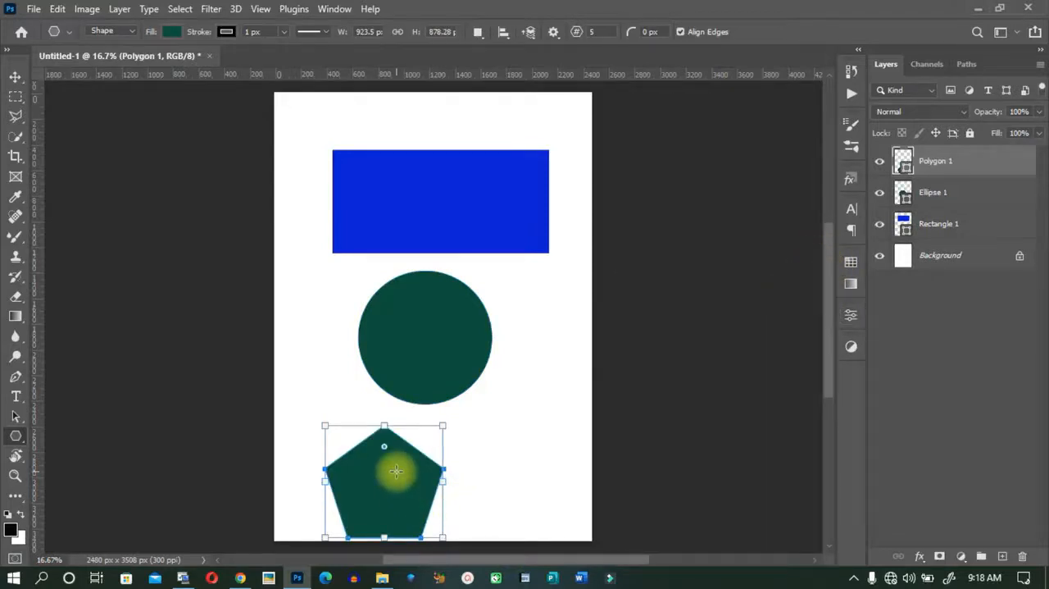
Move the pentagon to the right so that it sits beneath the circle.
{"action": "key", "text": "v"}
{"action": "left_click", "coordinate": [398, 472]}
{"action": "left_click_drag", "start_coordinate": [399, 476], "coordinate": [443, 464]}
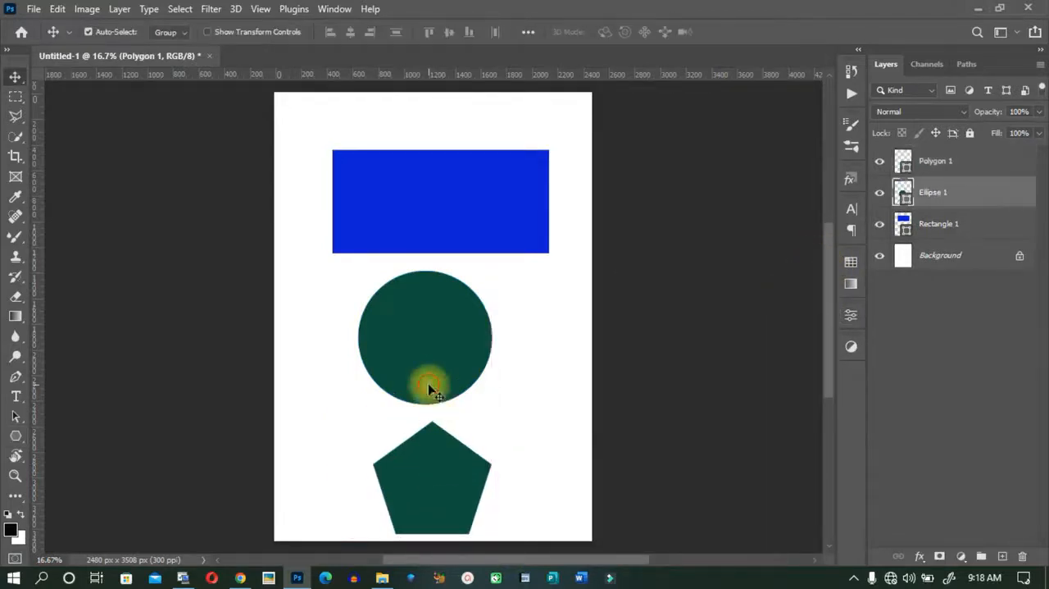
Move the rectangle, circle and pentagon up into an evenly spaced column on the page, then select the circle and the pentagon in turn.
{"action": "left_click_drag", "start_coordinate": [429, 387], "coordinate": [450, 245]}
{"action": "left_click_drag", "start_coordinate": [470, 175], "coordinate": [471, 154]}
{"action": "left_click_drag", "start_coordinate": [434, 312], "coordinate": [433, 307]}
{"action": "left_click_drag", "start_coordinate": [429, 487], "coordinate": [424, 464]}
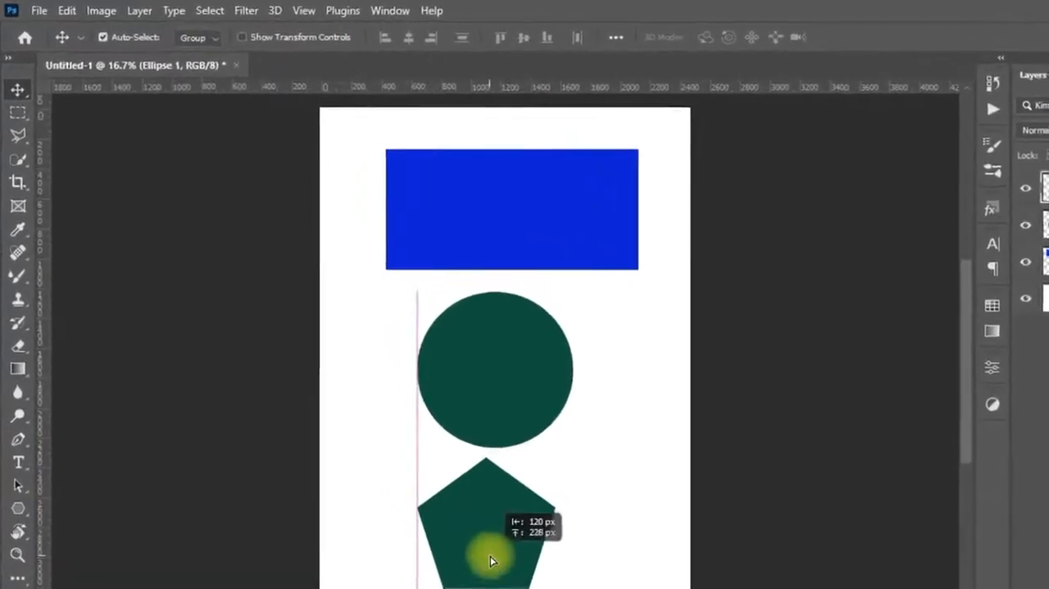
{"action": "left_click_drag", "start_coordinate": [531, 585], "coordinate": [530, 588]}
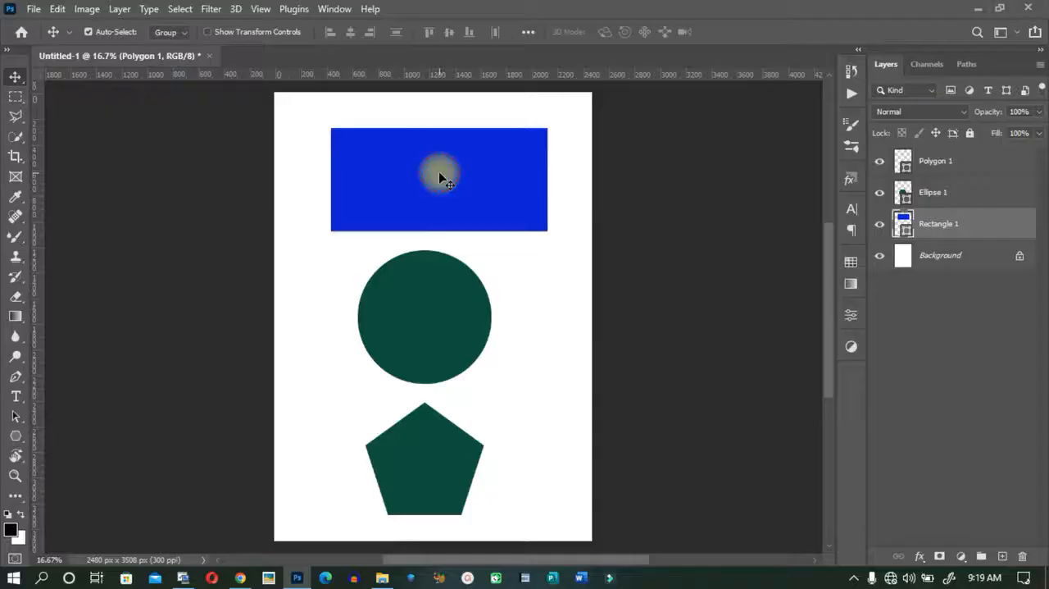
{"action": "left_click_drag", "start_coordinate": [748, 296], "coordinate": [756, 297]}
{"action": "left_click_drag", "start_coordinate": [444, 177], "coordinate": [434, 172]}
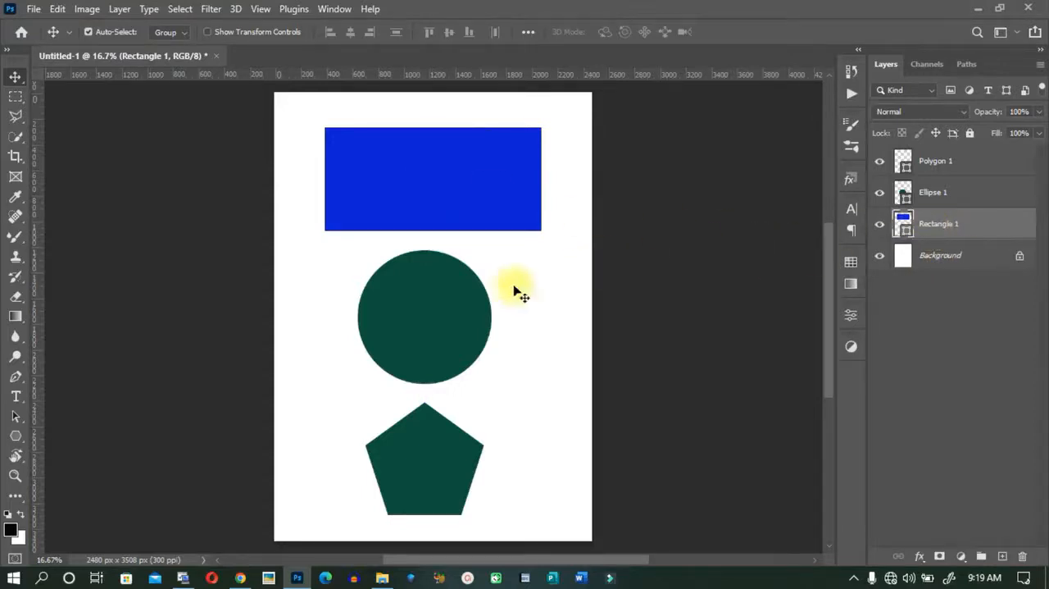
{"action": "left_click", "coordinate": [401, 311]}
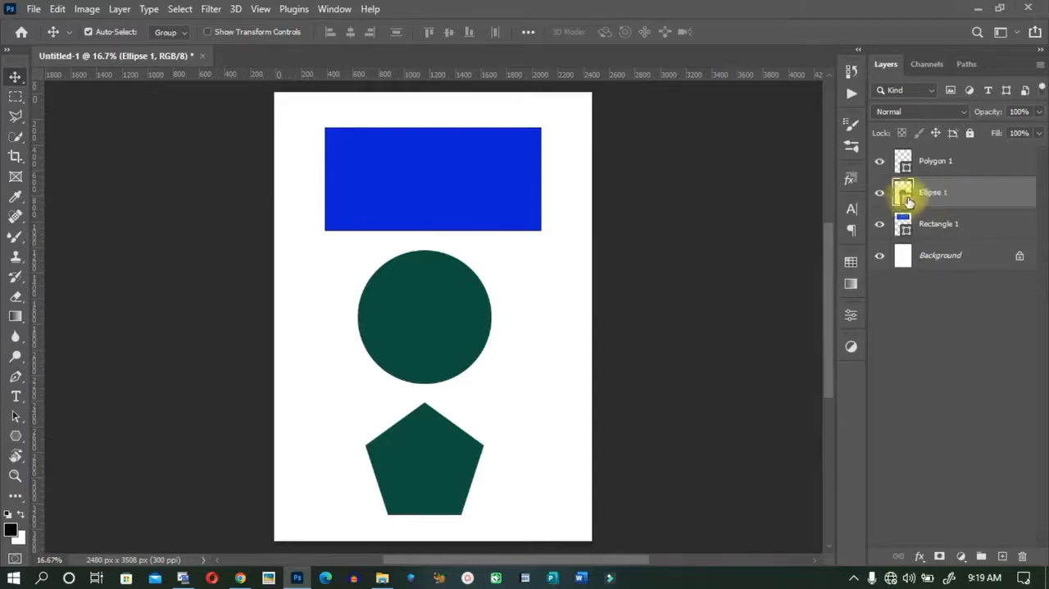
{"action": "left_click", "coordinate": [436, 469]}
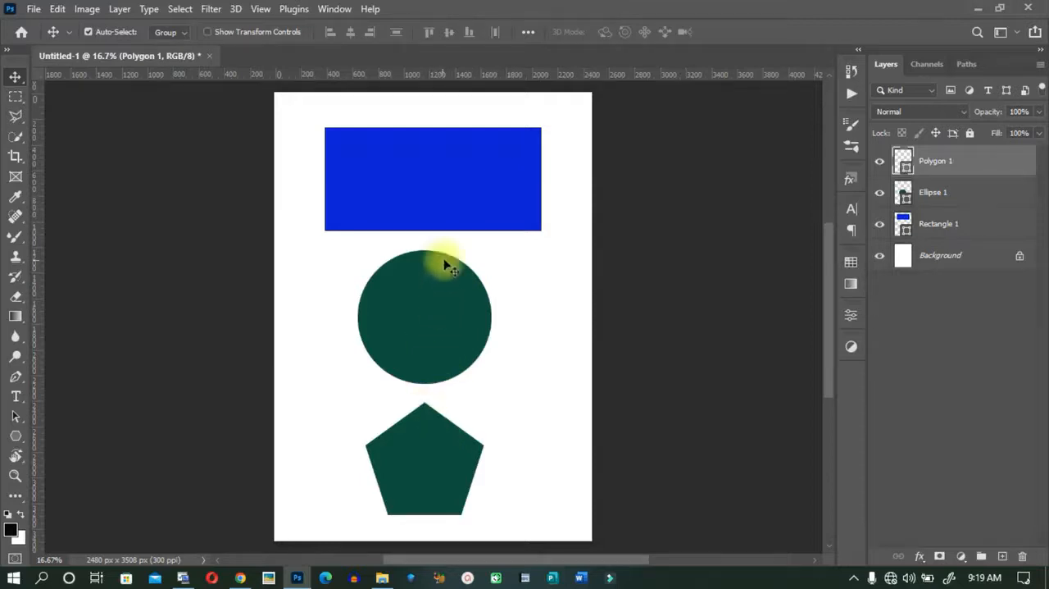
Move the pentagon over the rectangle and back below the circle, and shift the rectangle into the page's top-left corner.
{"action": "left_click_drag", "start_coordinate": [424, 469], "coordinate": [430, 189]}
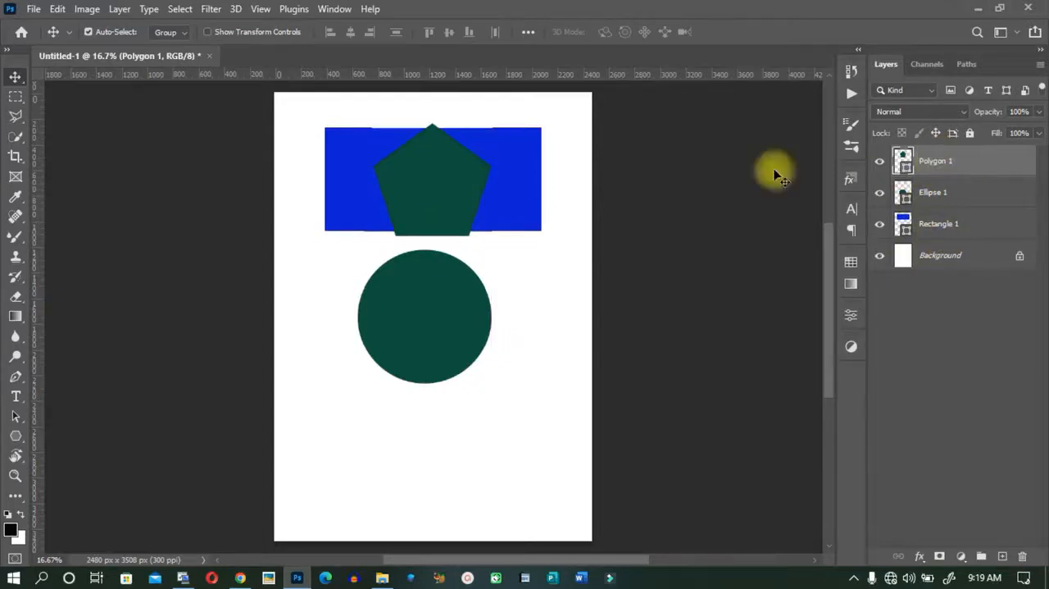
{"action": "left_click_drag", "start_coordinate": [421, 183], "coordinate": [416, 453]}
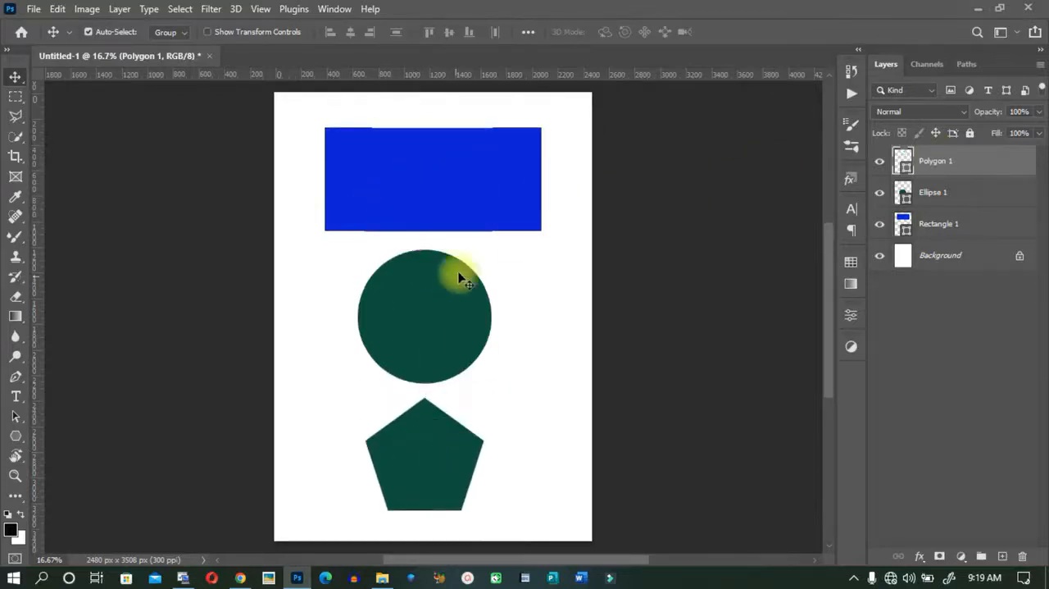
{"action": "left_click", "coordinate": [479, 197]}
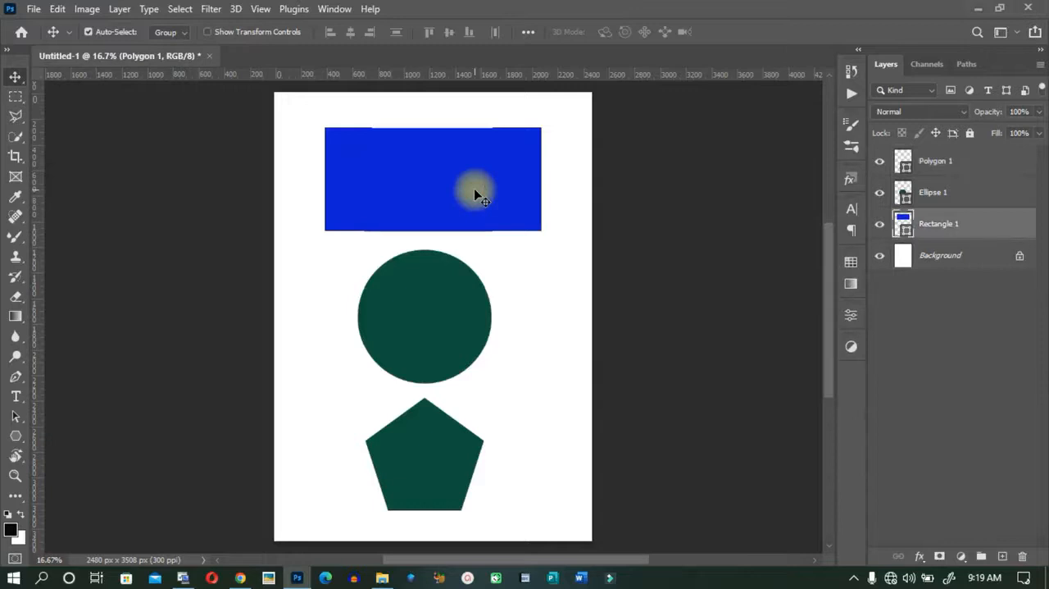
{"action": "mouse_move", "coordinate": [475, 190]}
{"action": "left_mouse_down"}
{"action": "mouse_move", "coordinate": [480, 370]}
{"action": "mouse_move", "coordinate": [480, 311]}
{"action": "mouse_move", "coordinate": [502, 499]}
{"action": "mouse_move", "coordinate": [488, 262]}
{"action": "mouse_move", "coordinate": [477, 430]}
{"action": "mouse_move", "coordinate": [468, 182]}
{"action": "left_mouse_up"}
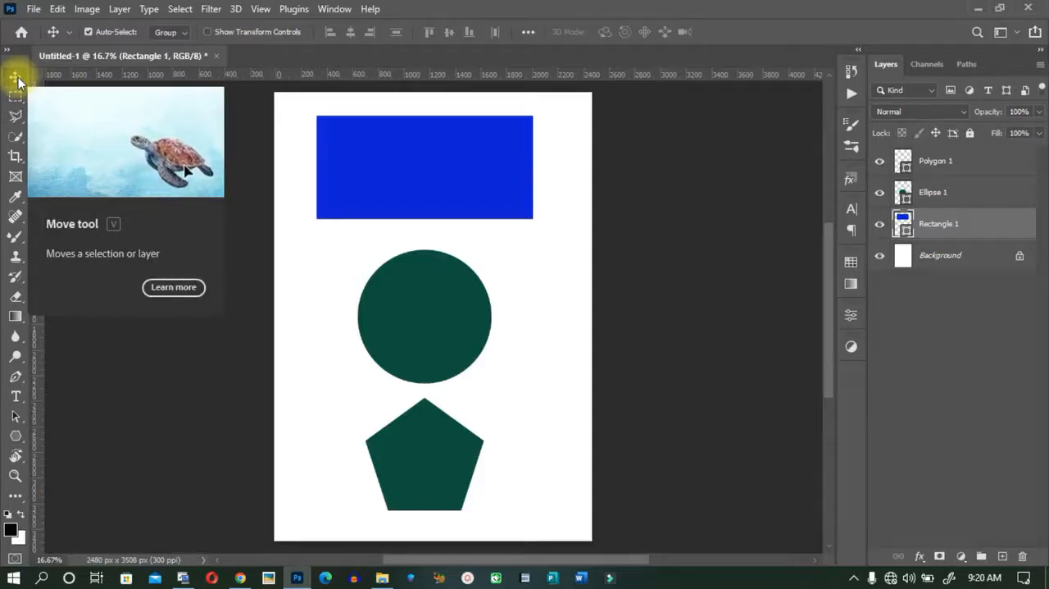
{"action": "left_click_drag", "start_coordinate": [419, 174], "coordinate": [377, 156]}
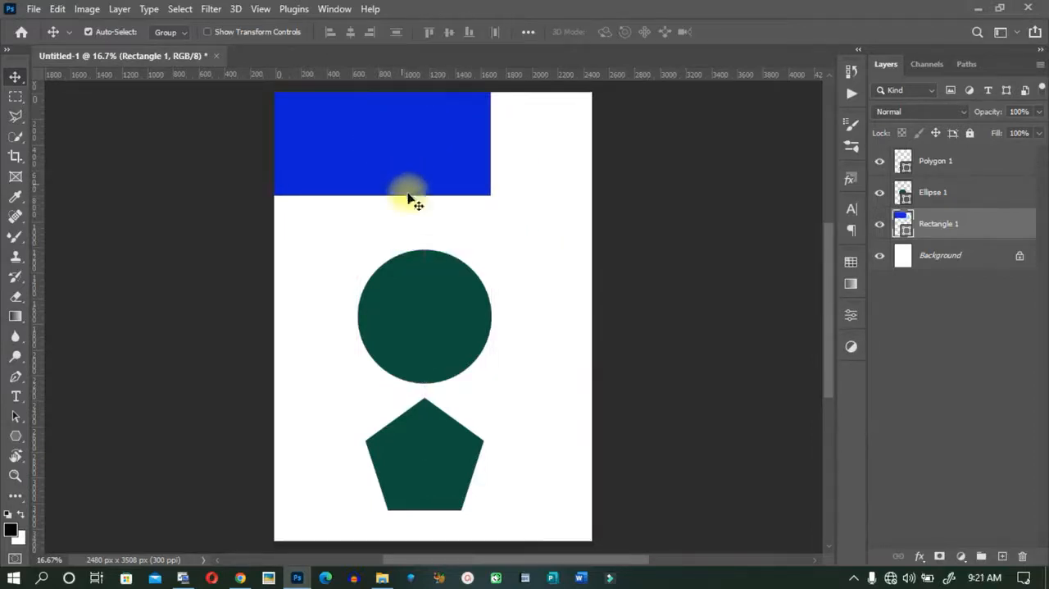
Rearrange the shapes as a column, with the rectangle near the page top, the circle just below it and the pentagon underneath.
{"action": "left_click", "coordinate": [443, 303]}
{"action": "mouse_move", "coordinate": [443, 303]}
{"action": "left_mouse_down"}
{"action": "mouse_move", "coordinate": [508, 172]}
{"action": "mouse_move", "coordinate": [513, 136]}
{"action": "mouse_move", "coordinate": [495, 256]}
{"action": "mouse_move", "coordinate": [457, 290]}
{"action": "mouse_move", "coordinate": [443, 283]}
{"action": "left_mouse_up"}
{"action": "left_click_drag", "start_coordinate": [402, 171], "coordinate": [450, 182]}
{"action": "left_click_drag", "start_coordinate": [426, 332], "coordinate": [425, 322]}
{"action": "left_click_drag", "start_coordinate": [410, 433], "coordinate": [409, 465]}
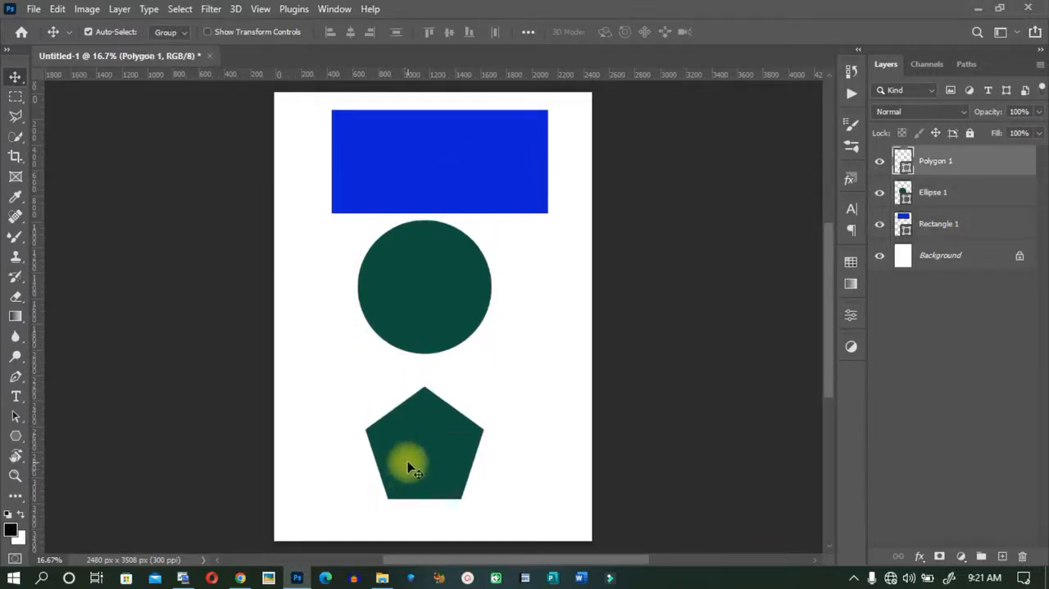
{"action": "mouse_move", "coordinate": [424, 429]}
{"action": "left_mouse_down"}
{"action": "mouse_move", "coordinate": [423, 442]}
{"action": "mouse_move", "coordinate": [436, 430]}
{"action": "mouse_move", "coordinate": [426, 435]}
{"action": "left_mouse_up"}
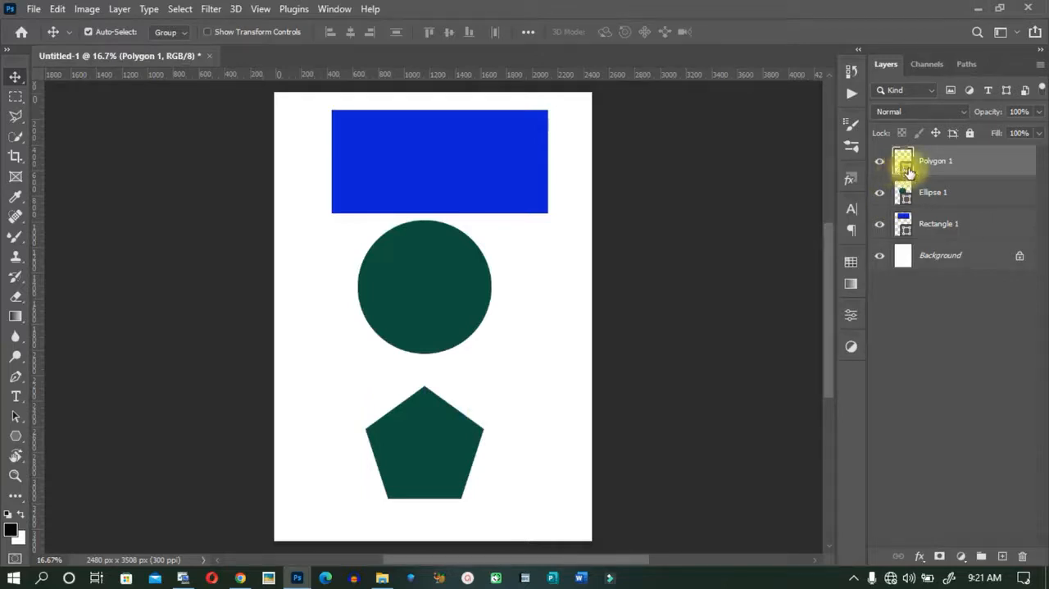
Recolour the pentagon to pinkish red e41e5a and move the circle down between the rectangle and the pentagon.
{"action": "double_click", "coordinate": [905, 168]}
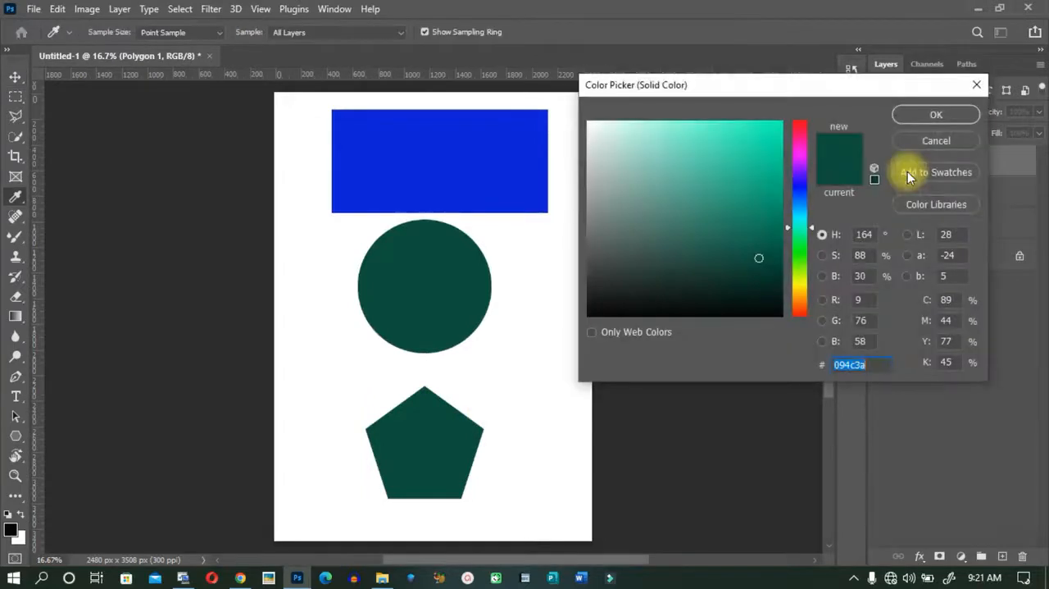
{"action": "left_click", "coordinate": [800, 130]}
{"action": "left_click", "coordinate": [756, 141]}
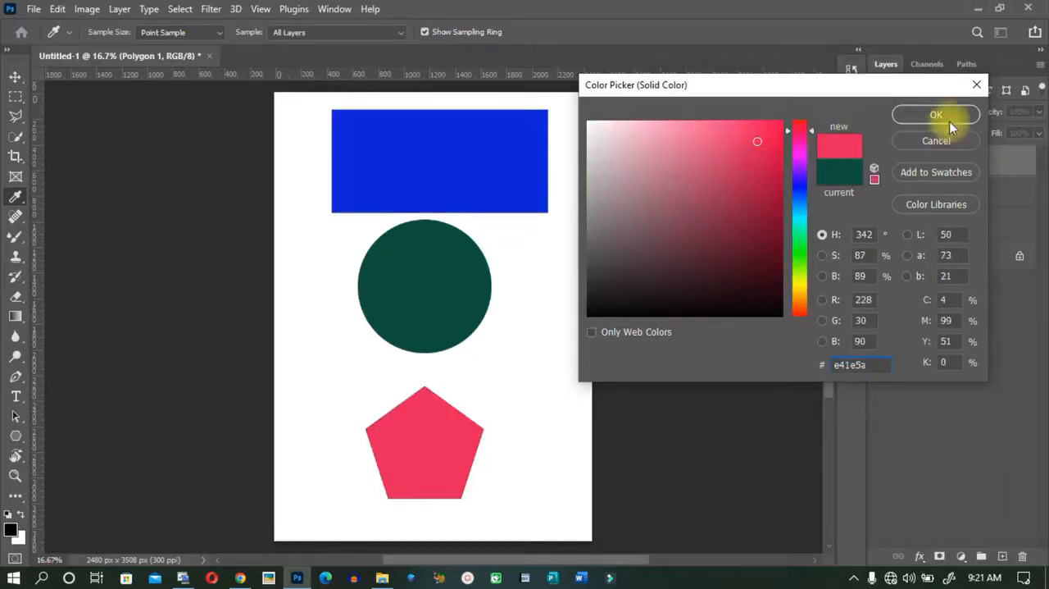
{"action": "left_click", "coordinate": [936, 114]}
{"action": "key", "text": "v"}
{"action": "mouse_move", "coordinate": [409, 271]}
{"action": "left_mouse_down"}
{"action": "mouse_move", "coordinate": [407, 296]}
{"action": "mouse_move", "coordinate": [416, 277]}
{"action": "left_mouse_up"}
Enlarge the pentagon proportionally to about 130% with Free Transform, keeping it below the circle.
{"action": "left_click", "coordinate": [428, 440]}
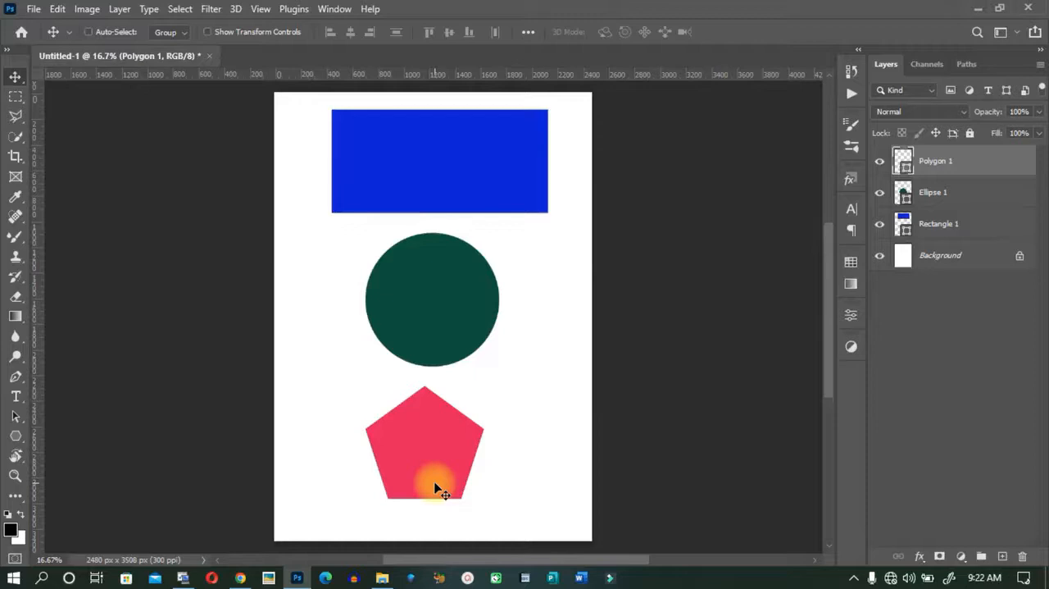
{"action": "key", "text": "ctrl+t"}
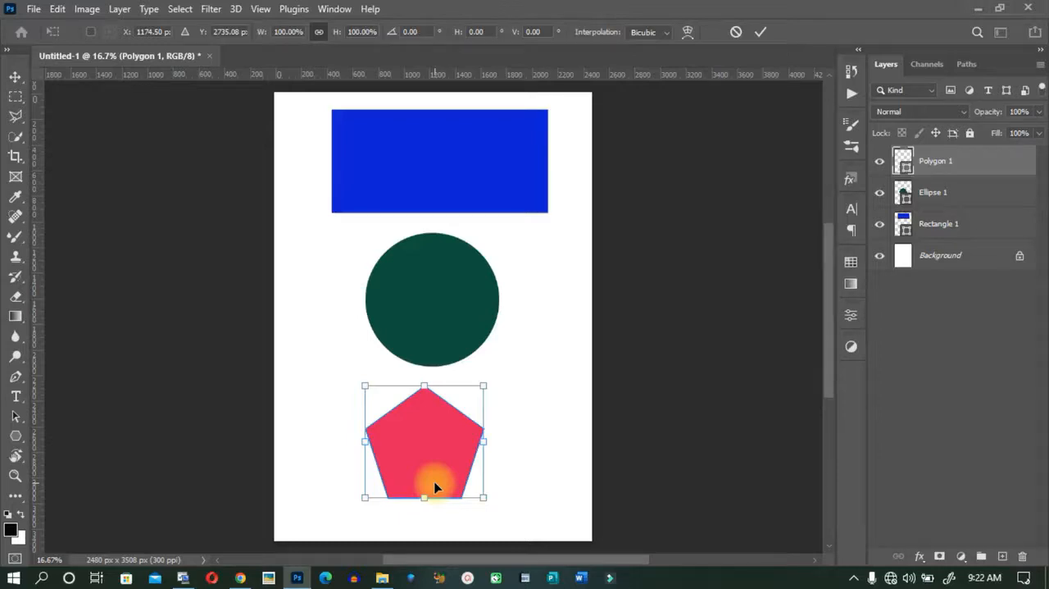
{"action": "left_click", "coordinate": [738, 32]}
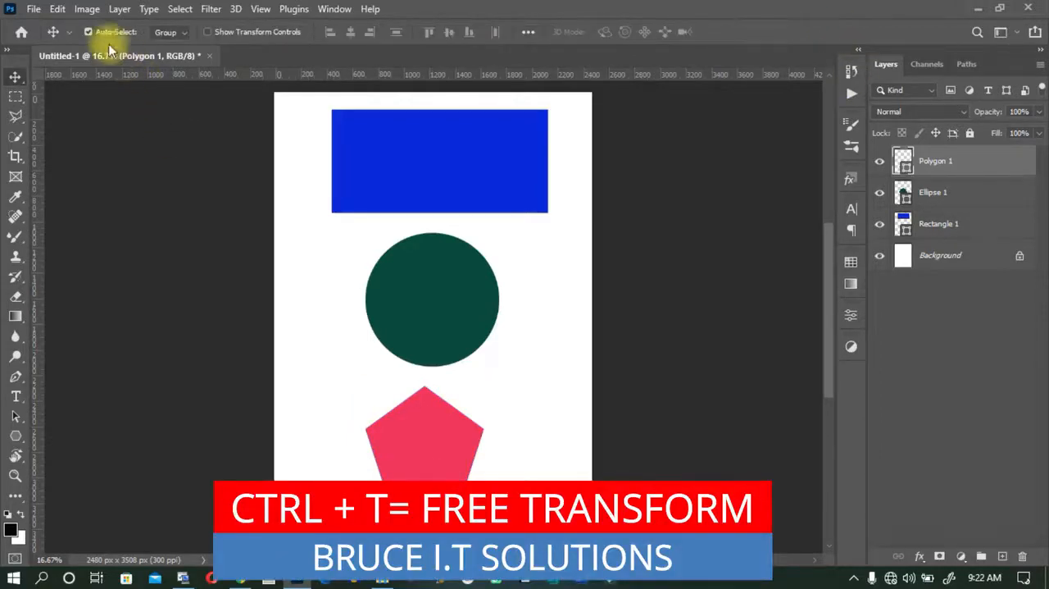
{"action": "left_click", "coordinate": [57, 9]}
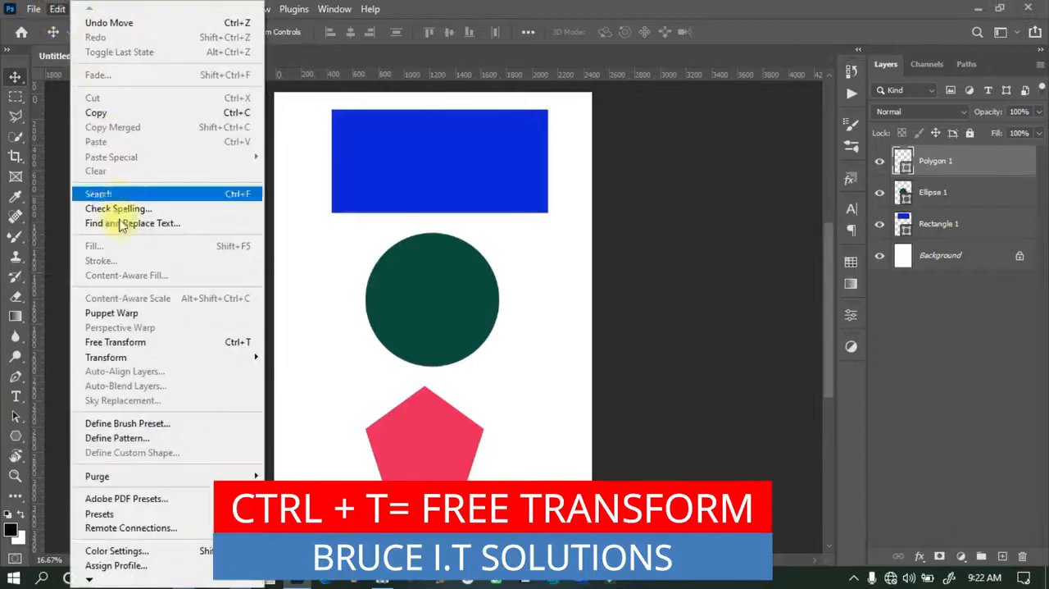
{"action": "left_click", "coordinate": [112, 344]}
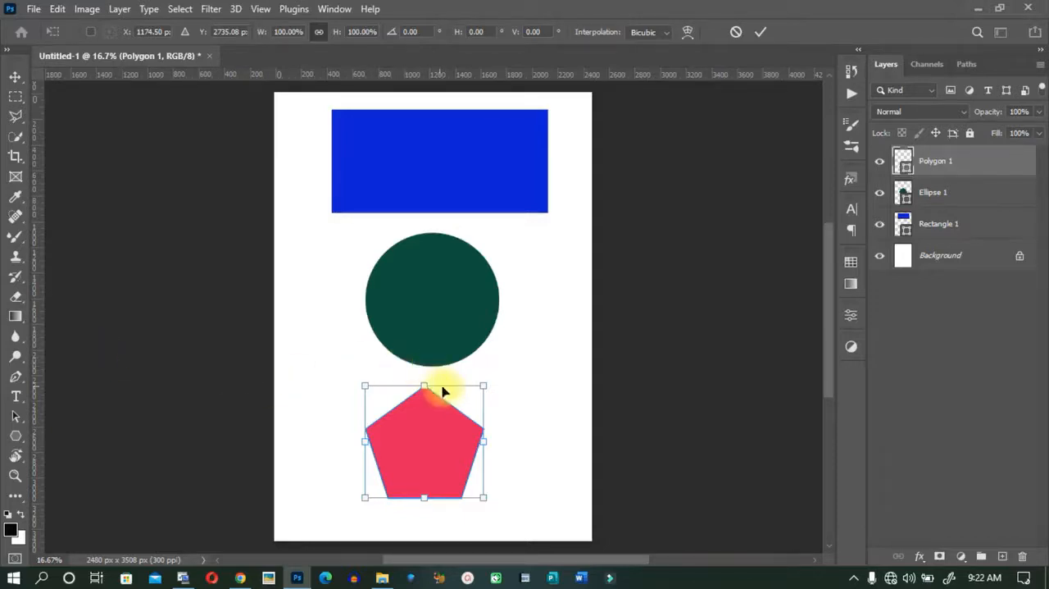
{"action": "left_click_drag", "start_coordinate": [482, 387], "coordinate": [504, 366]}
{"action": "left_click_drag", "start_coordinate": [439, 437], "coordinate": [438, 456]}
{"action": "left_click_drag", "start_coordinate": [502, 517], "coordinate": [525, 530]}
{"action": "left_click_drag", "start_coordinate": [478, 484], "coordinate": [481, 468]}
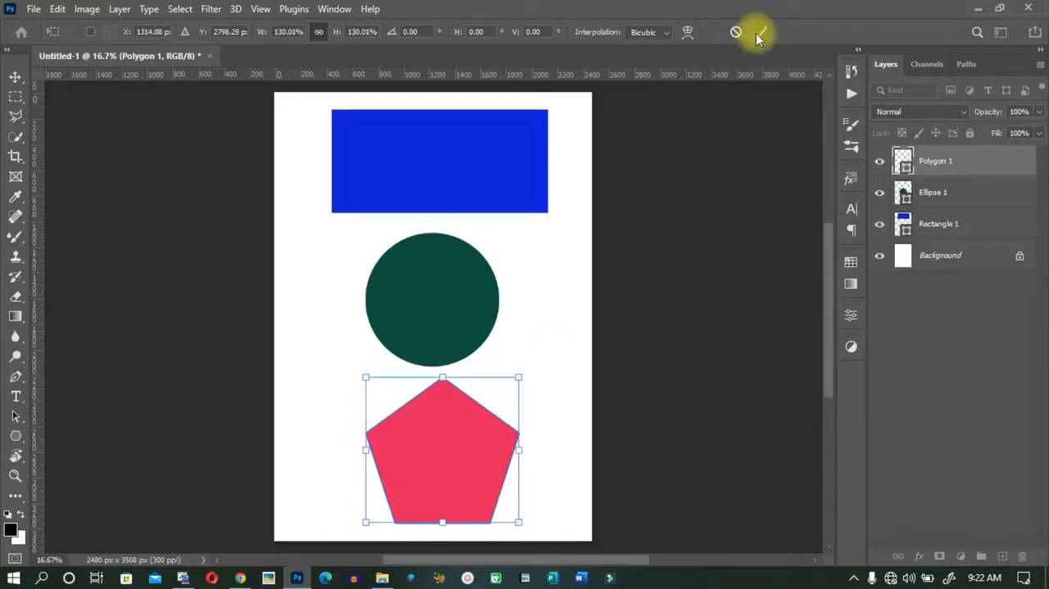
{"action": "double_click", "coordinate": [443, 473]}
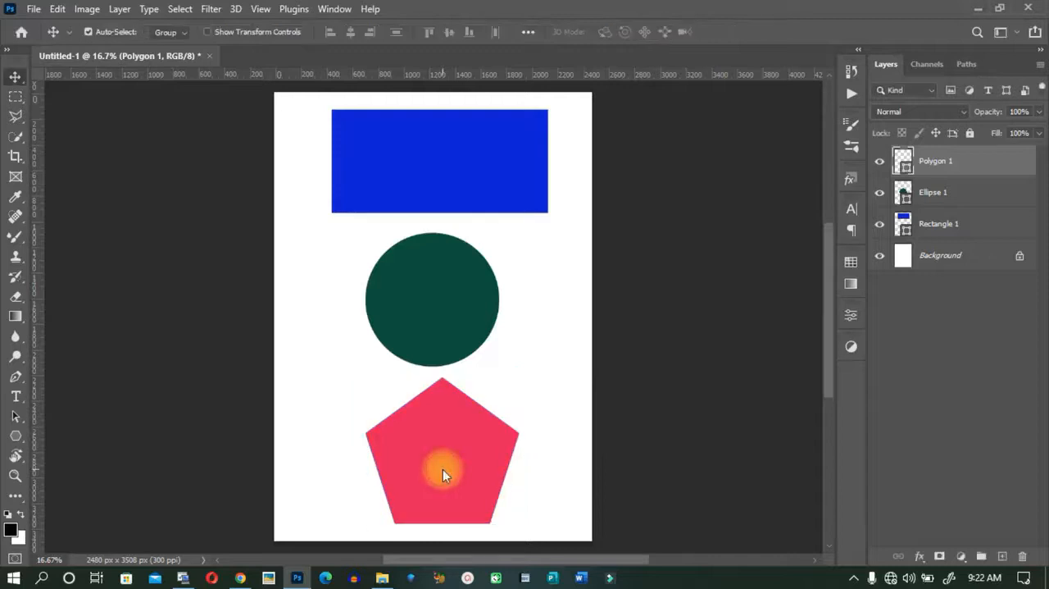
Scale the pentagon proportionally to 108% of its size with Free Transform.
{"action": "key", "text": "ctrl+t"}
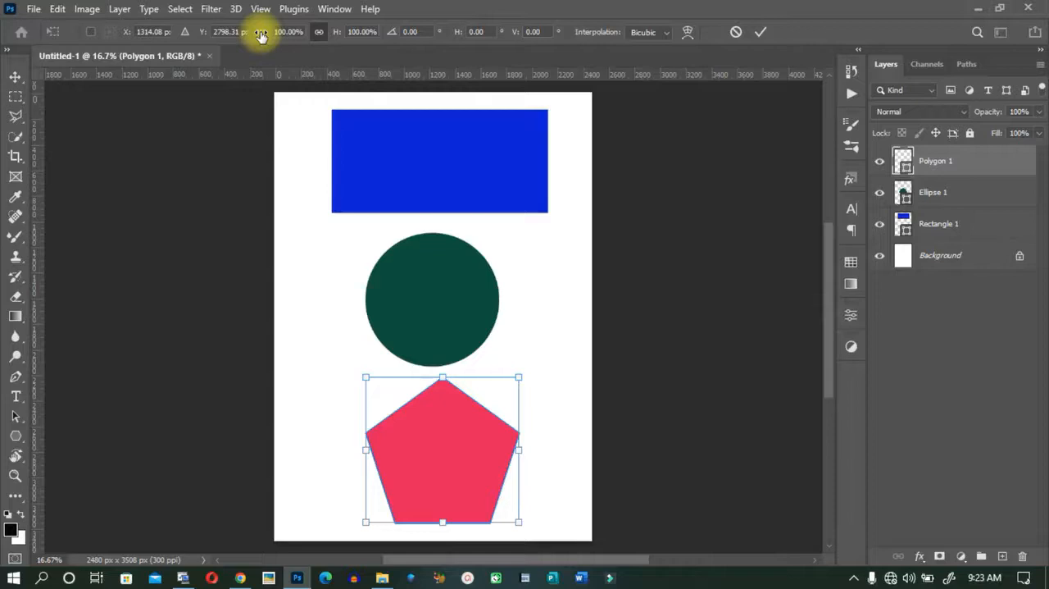
{"action": "mouse_move", "coordinate": [260, 35]}
{"action": "left_mouse_down"}
{"action": "mouse_move", "coordinate": [271, 36]}
{"action": "mouse_move", "coordinate": [212, 47]}
{"action": "mouse_move", "coordinate": [283, 42]}
{"action": "mouse_move", "coordinate": [266, 48]}
{"action": "left_mouse_up"}
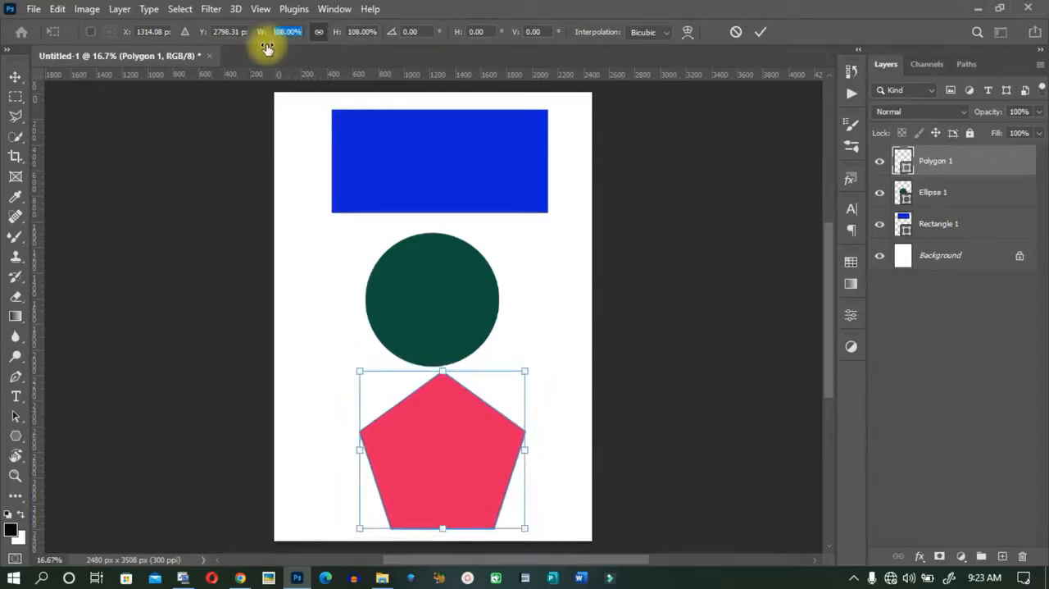
{"action": "key", "text": "Return"}
Nudge the circle upward and the pentagon slightly to the right, selecting the rectangle in between.
{"action": "left_click_drag", "start_coordinate": [440, 314], "coordinate": [453, 261]}
{"action": "left_click", "coordinate": [476, 147]}
{"action": "left_click", "coordinate": [454, 296]}
{"action": "left_click", "coordinate": [464, 175]}
{"action": "left_click_drag", "start_coordinate": [464, 415], "coordinate": [471, 416]}
{"action": "left_click_drag", "start_coordinate": [451, 316], "coordinate": [453, 304]}
{"action": "left_click", "coordinate": [482, 159]}
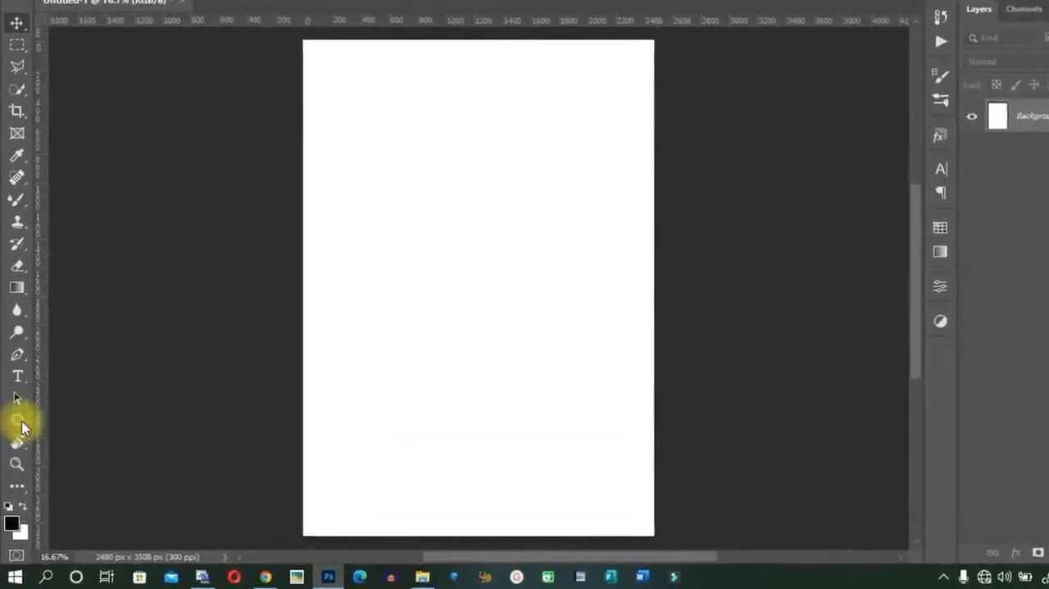
Activate the Custom Shape Tool and append the default shapes to the shape presets.
{"action": "right_click", "coordinate": [19, 436]}
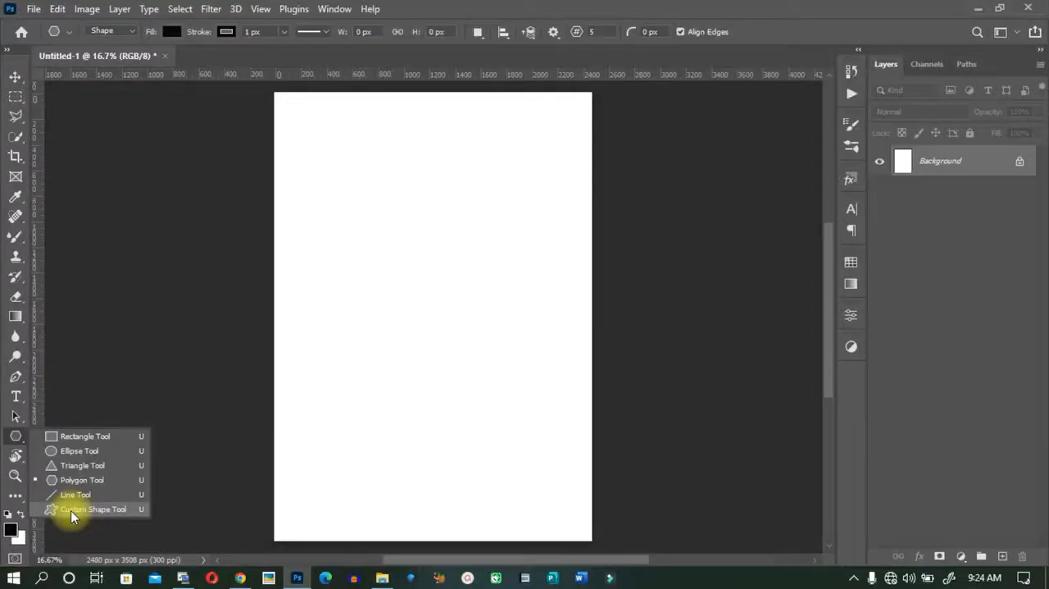
{"action": "left_click", "coordinate": [70, 510]}
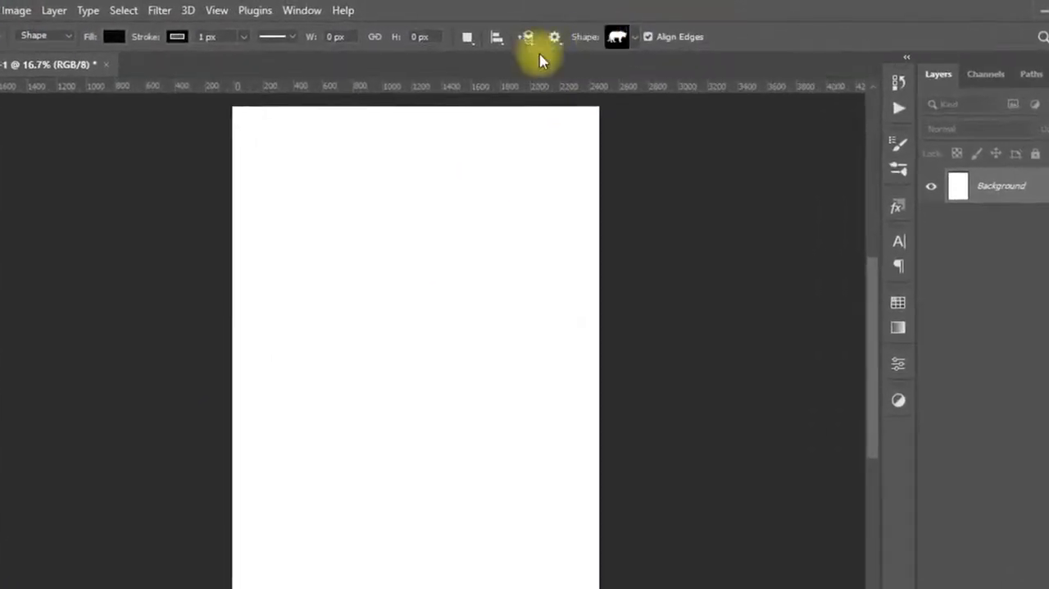
{"action": "left_click", "coordinate": [647, 41]}
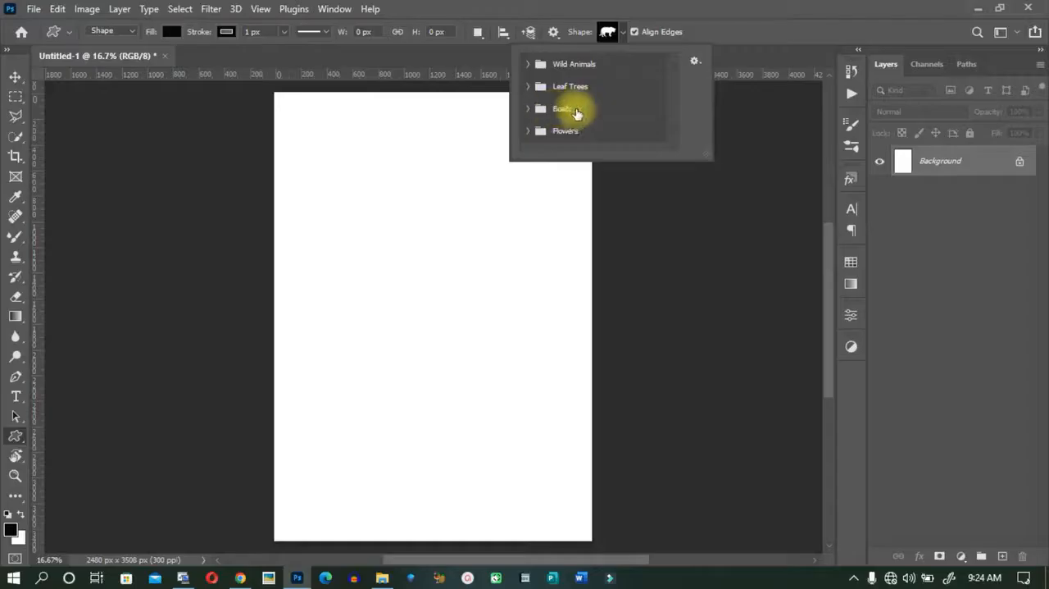
{"action": "left_click", "coordinate": [695, 61]}
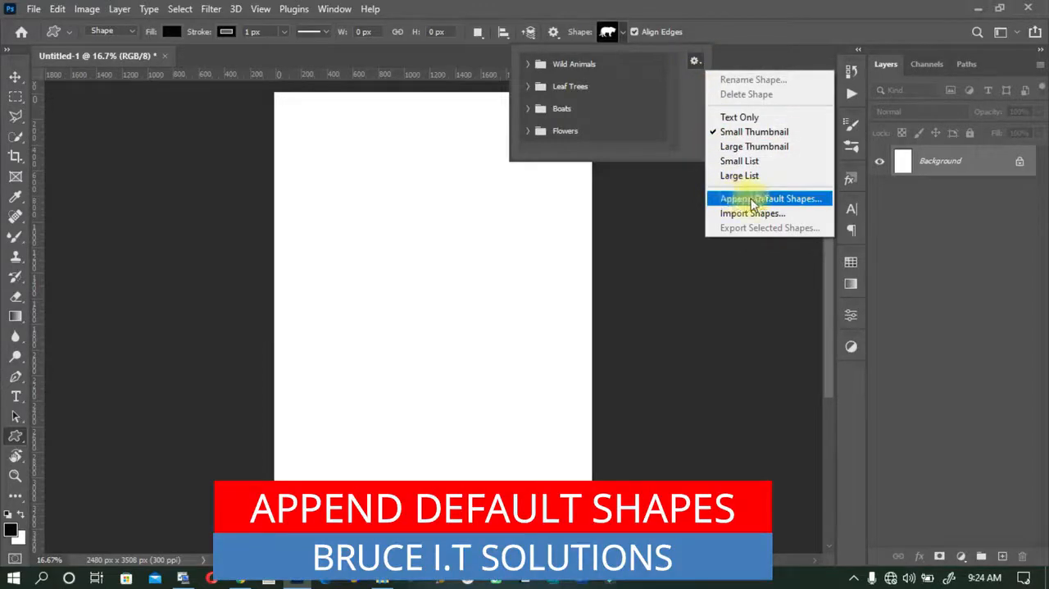
{"action": "left_click", "coordinate": [752, 201]}
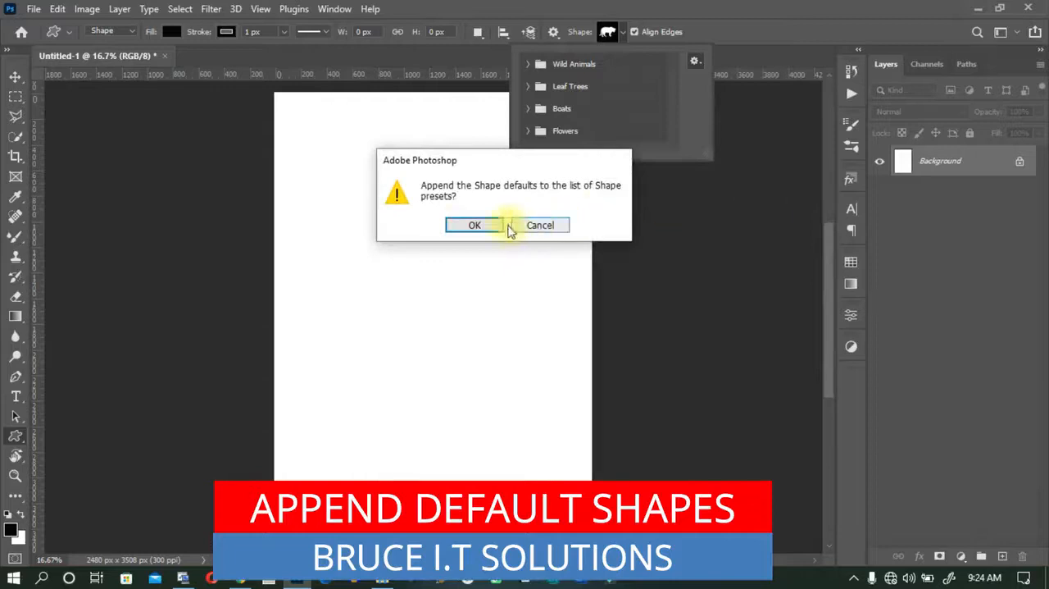
{"action": "left_click", "coordinate": [465, 226]}
Draw the olive tree shape from the Leaf Trees group about 1203 × 2397 px mid-page and collapse the Properties panel.
{"action": "scroll", "coordinate": [549, 128], "scroll_direction": "down", "scroll_amount": 1}
{"action": "scroll", "coordinate": [554, 127], "scroll_direction": "down", "scroll_amount": 3}
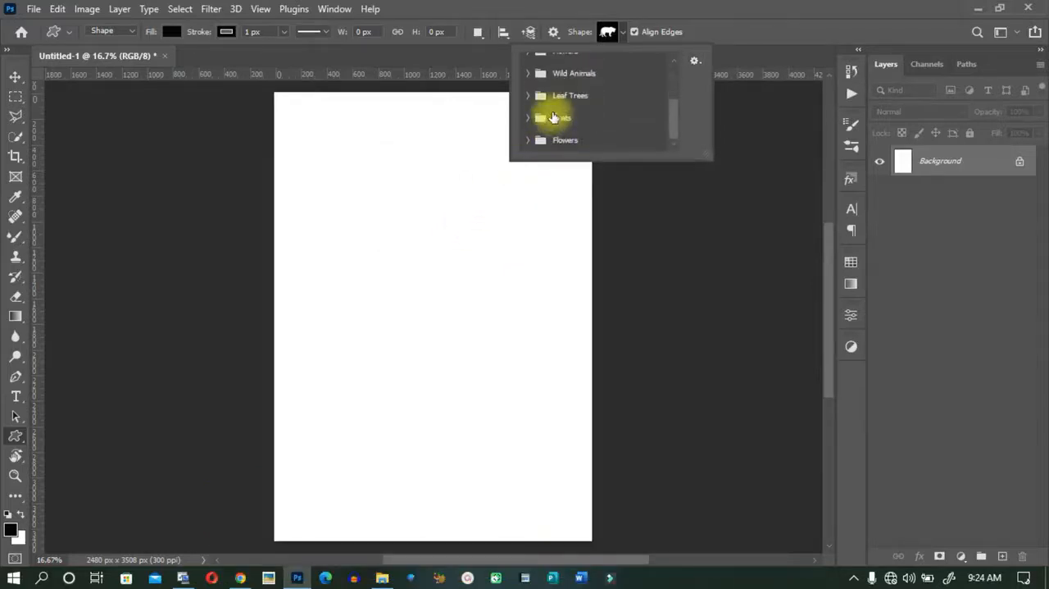
{"action": "scroll", "coordinate": [553, 116], "scroll_direction": "up", "scroll_amount": 3}
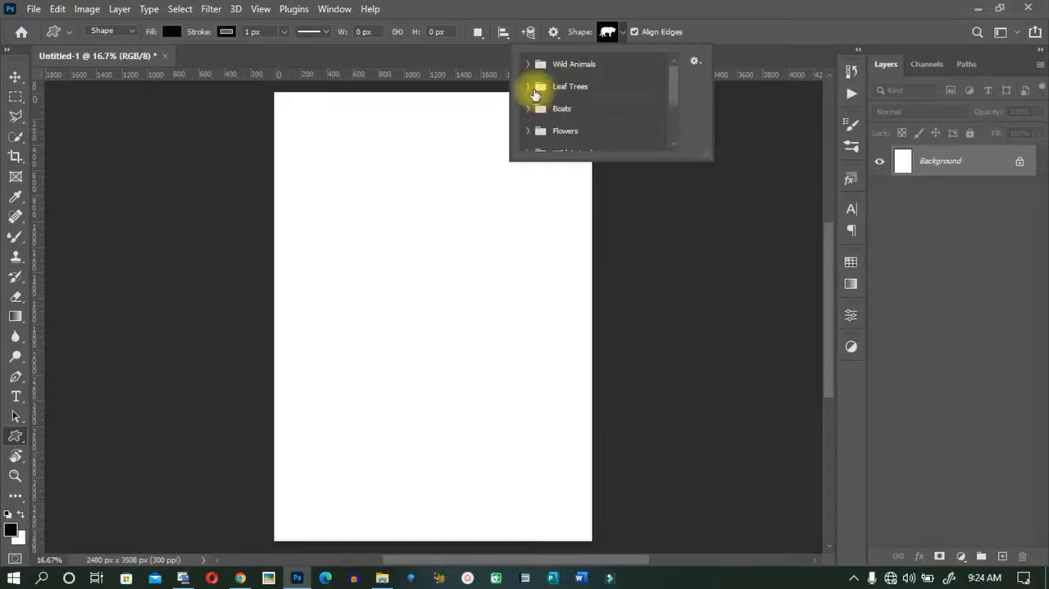
{"action": "left_click", "coordinate": [529, 88]}
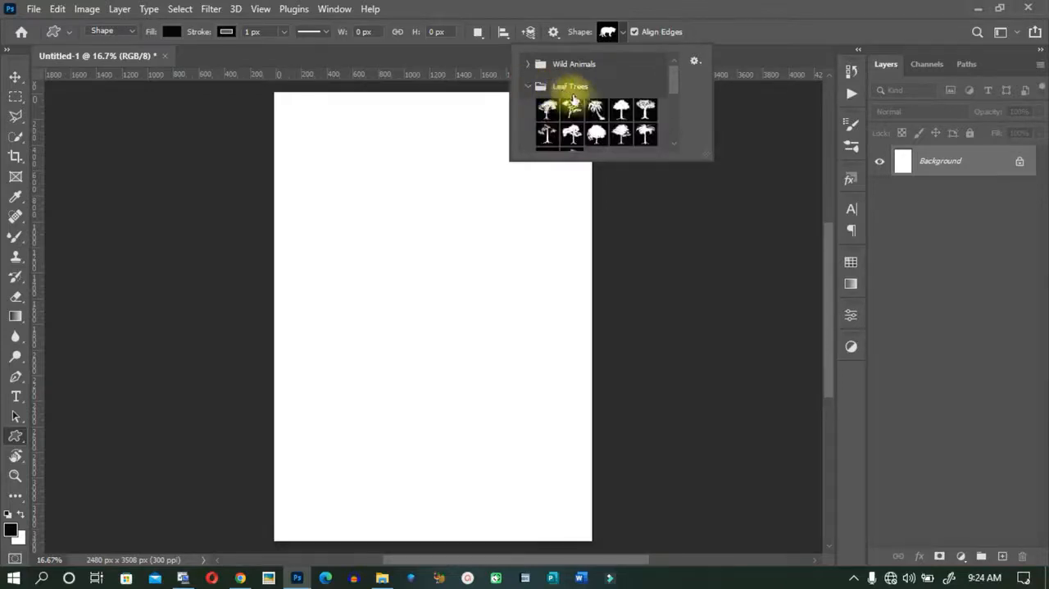
{"action": "left_click", "coordinate": [623, 109]}
{"action": "left_click_drag", "start_coordinate": [358, 177], "coordinate": [512, 489]}
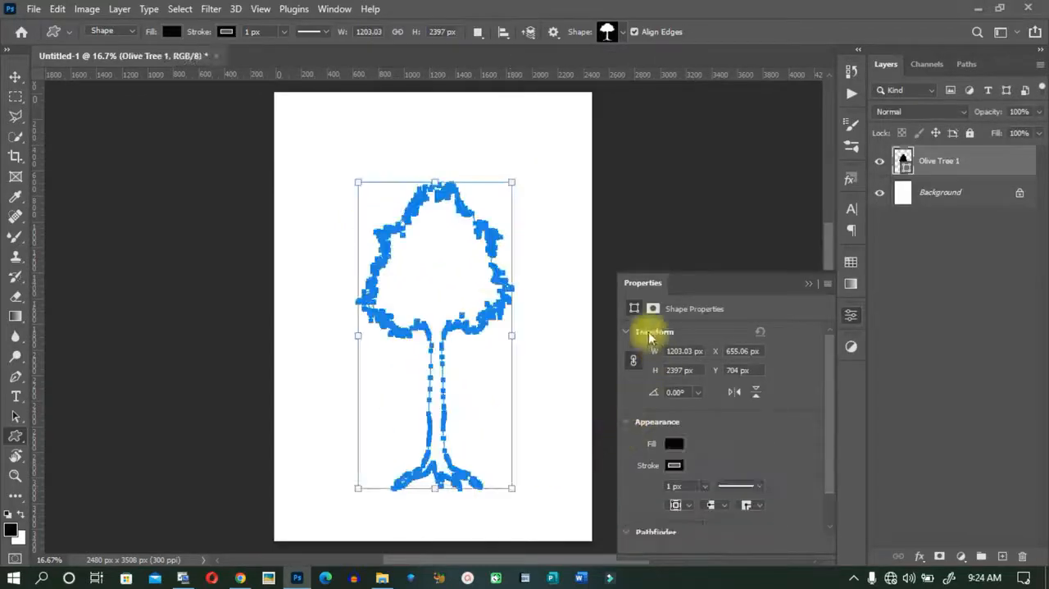
{"action": "left_click", "coordinate": [803, 283]}
Recolour the tree to green 317135 and move it up on the page.
{"action": "key", "text": "v"}
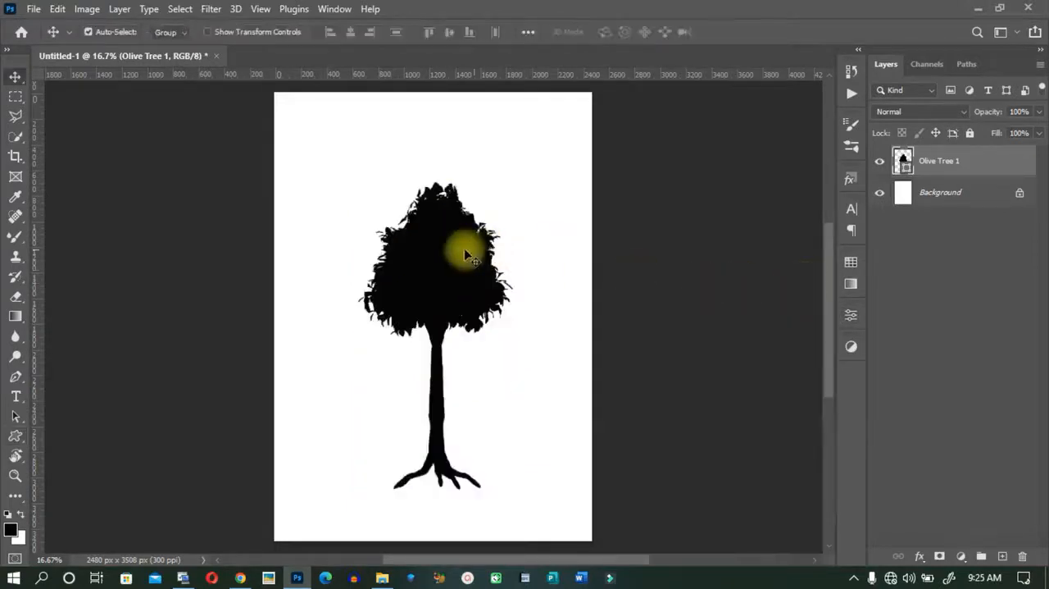
{"action": "mouse_move", "coordinate": [436, 286]}
{"action": "left_mouse_down"}
{"action": "mouse_move", "coordinate": [441, 237]}
{"action": "mouse_move", "coordinate": [461, 260]}
{"action": "mouse_move", "coordinate": [460, 271]}
{"action": "mouse_move", "coordinate": [439, 274]}
{"action": "left_mouse_up"}
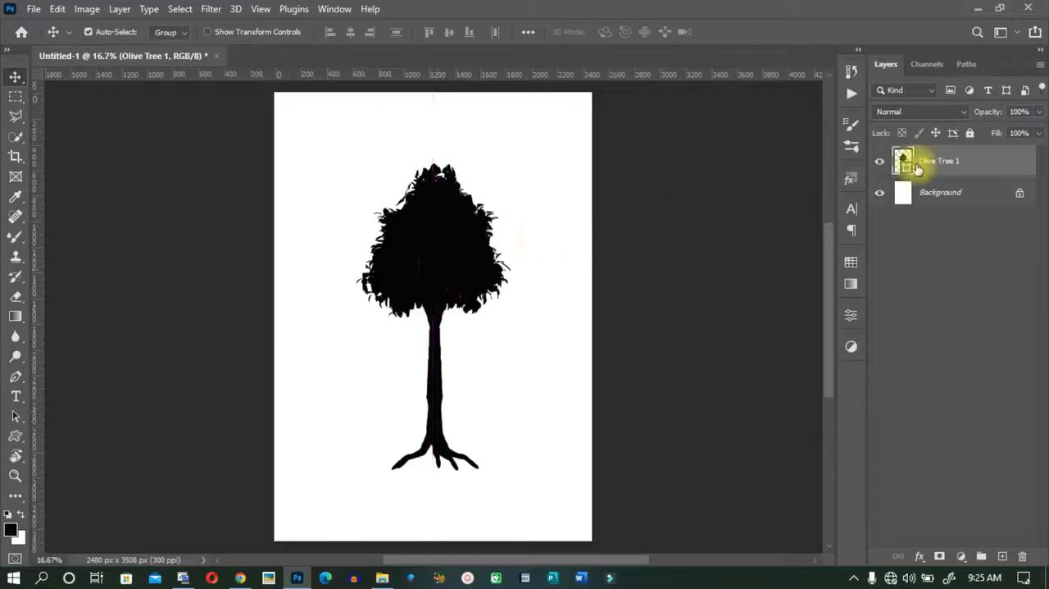
{"action": "double_click", "coordinate": [906, 169]}
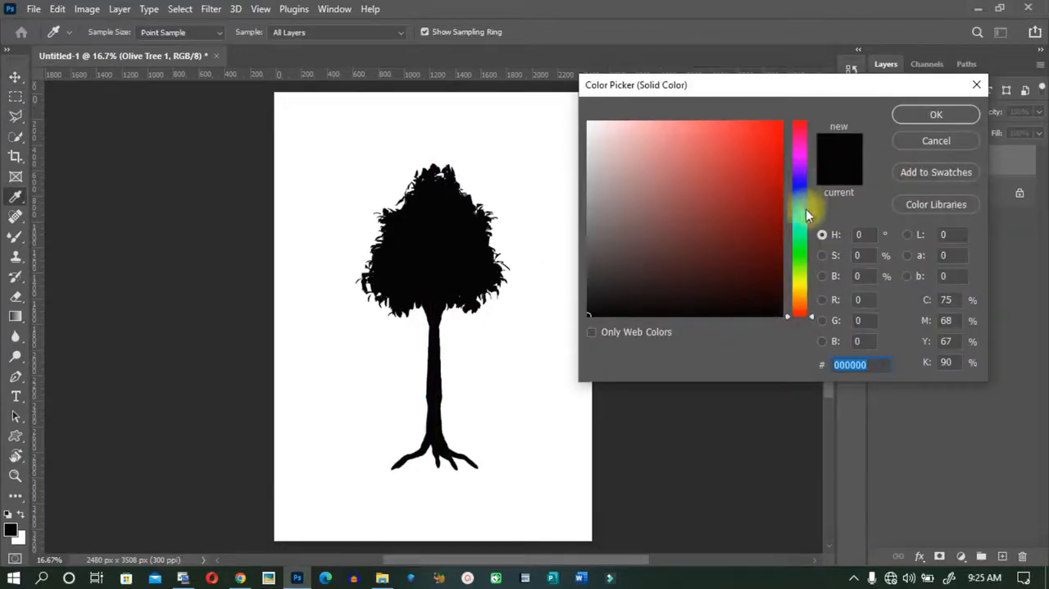
{"action": "left_click", "coordinate": [799, 250]}
{"action": "left_click", "coordinate": [758, 247]}
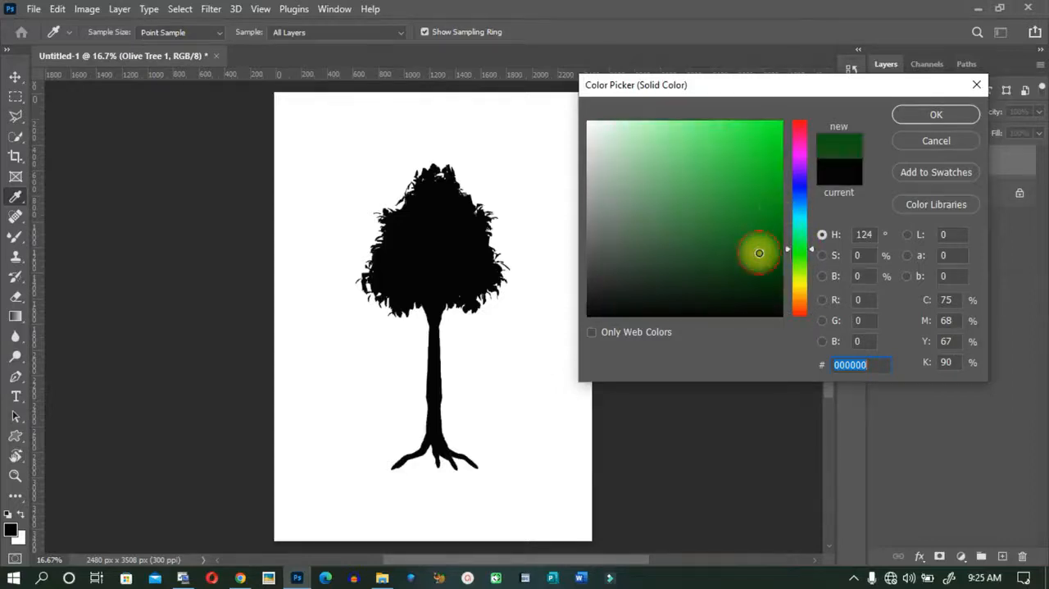
{"action": "mouse_move", "coordinate": [757, 247]}
{"action": "left_mouse_down"}
{"action": "mouse_move", "coordinate": [768, 180]}
{"action": "mouse_move", "coordinate": [726, 256]}
{"action": "mouse_move", "coordinate": [623, 307]}
{"action": "mouse_move", "coordinate": [614, 243]}
{"action": "mouse_move", "coordinate": [698, 231]}
{"action": "left_mouse_up"}
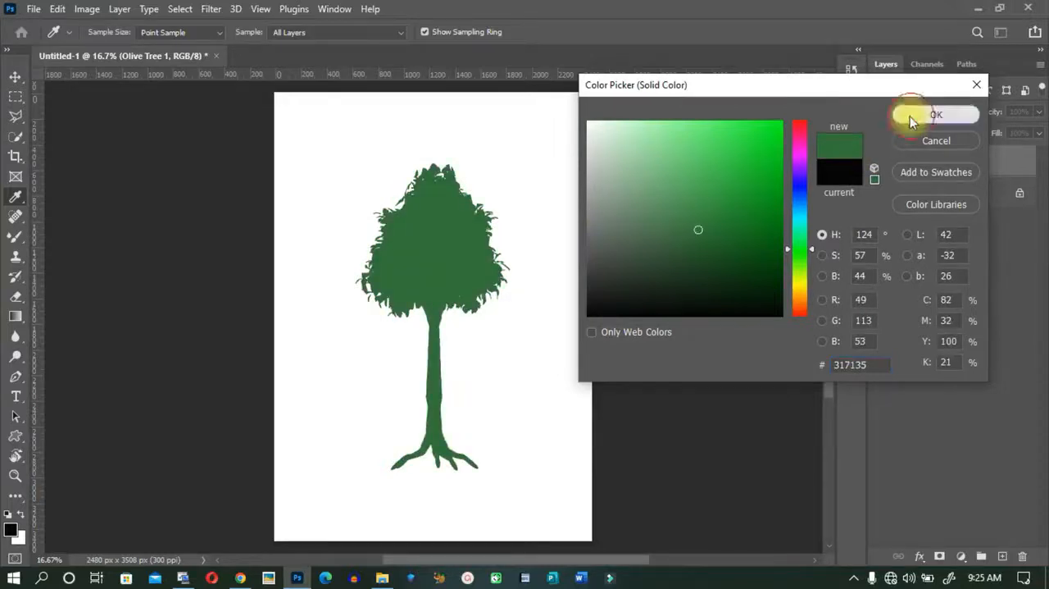
{"action": "left_click", "coordinate": [913, 116]}
{"action": "left_click_drag", "start_coordinate": [461, 298], "coordinate": [473, 257]}
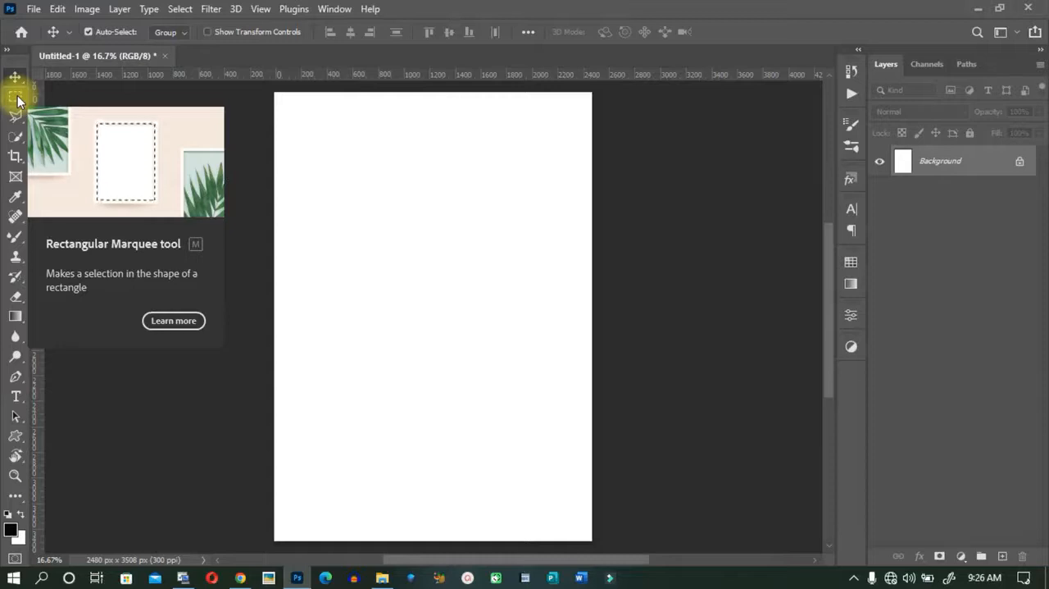
{"action": "left_click", "coordinate": [18, 100]}
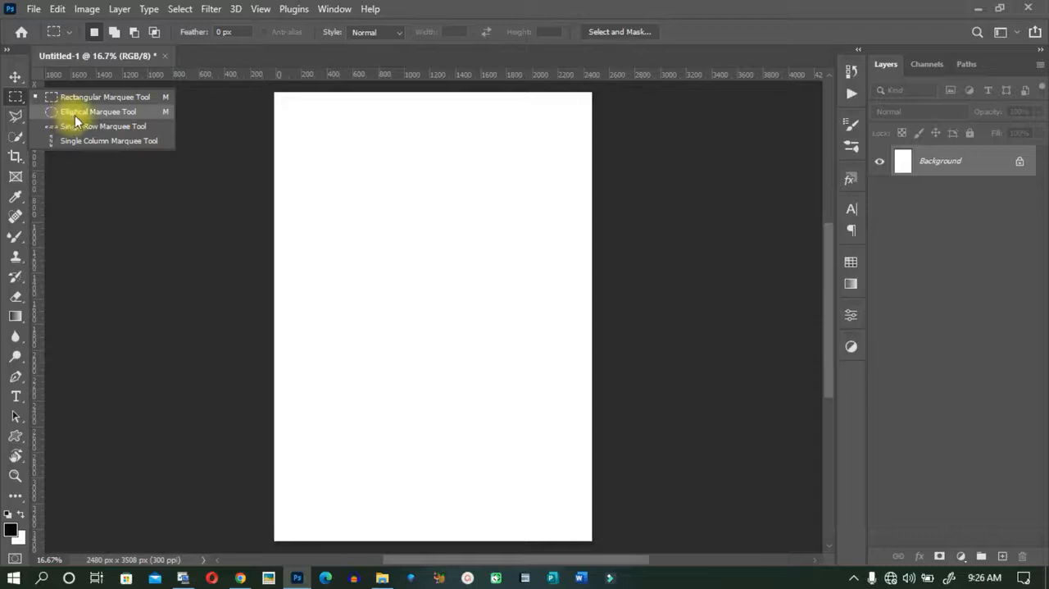
{"action": "left_click", "coordinate": [19, 96]}
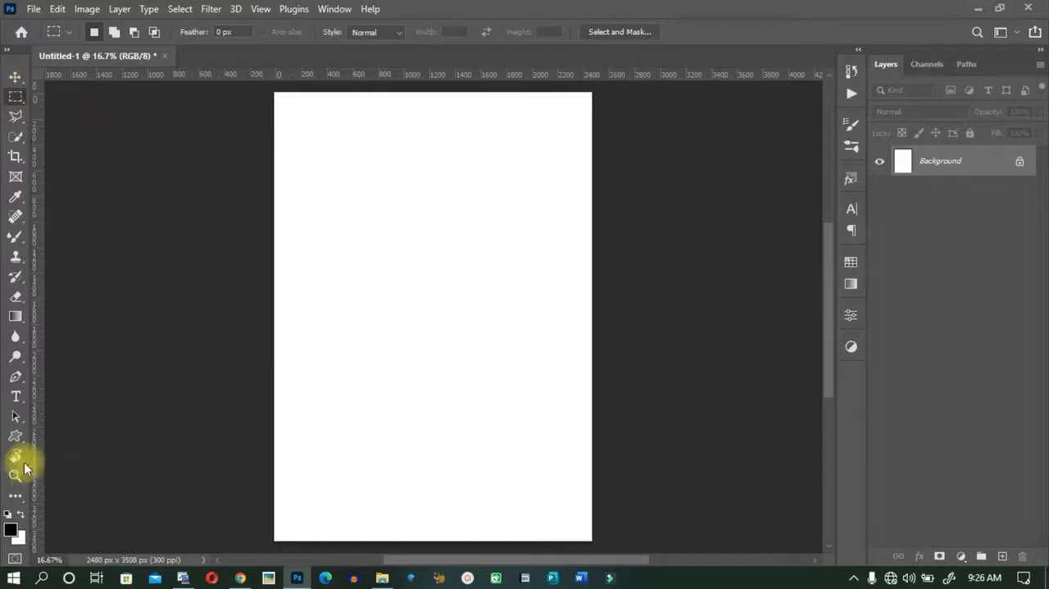
Draw a black rectangle about 1723 × 765 px above the page's middle, collapse its properties and move it slightly down and left.
{"action": "left_click", "coordinate": [15, 436]}
{"action": "left_click", "coordinate": [49, 433]}
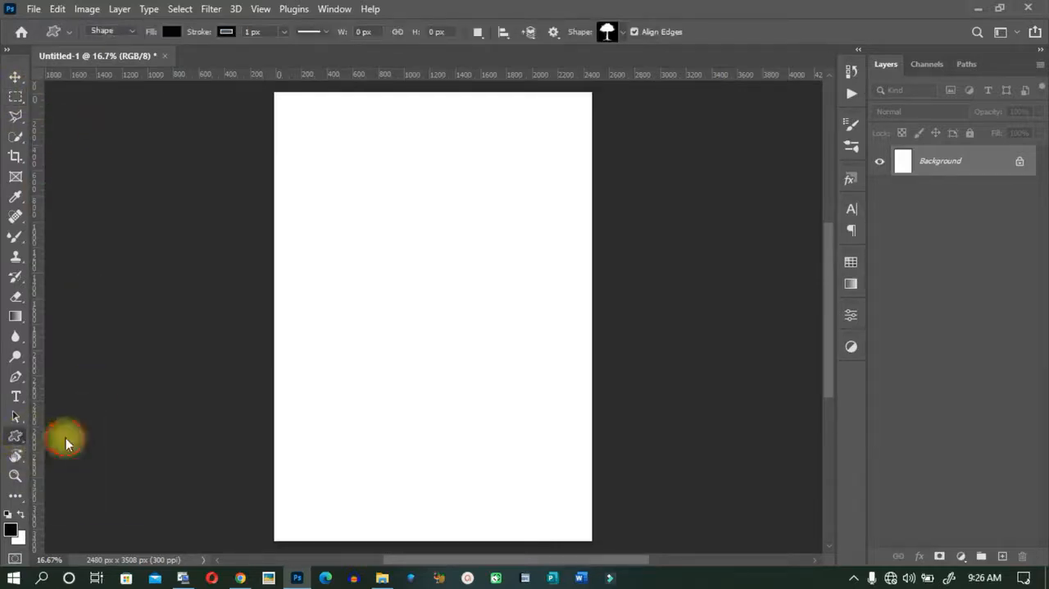
{"action": "left_click_drag", "start_coordinate": [329, 229], "coordinate": [550, 328]}
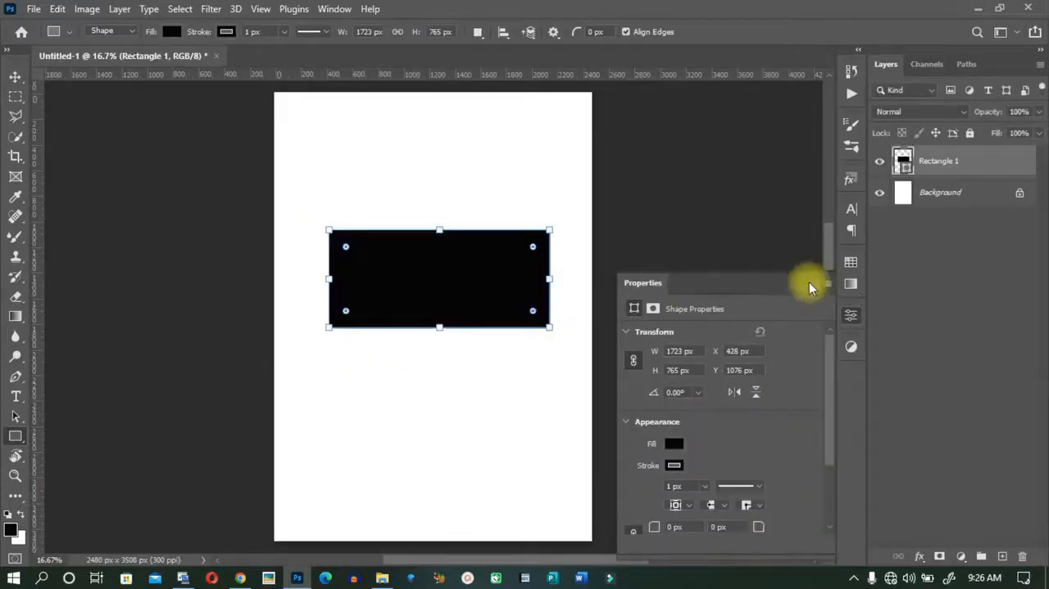
{"action": "left_click", "coordinate": [808, 284]}
{"action": "key", "text": "v"}
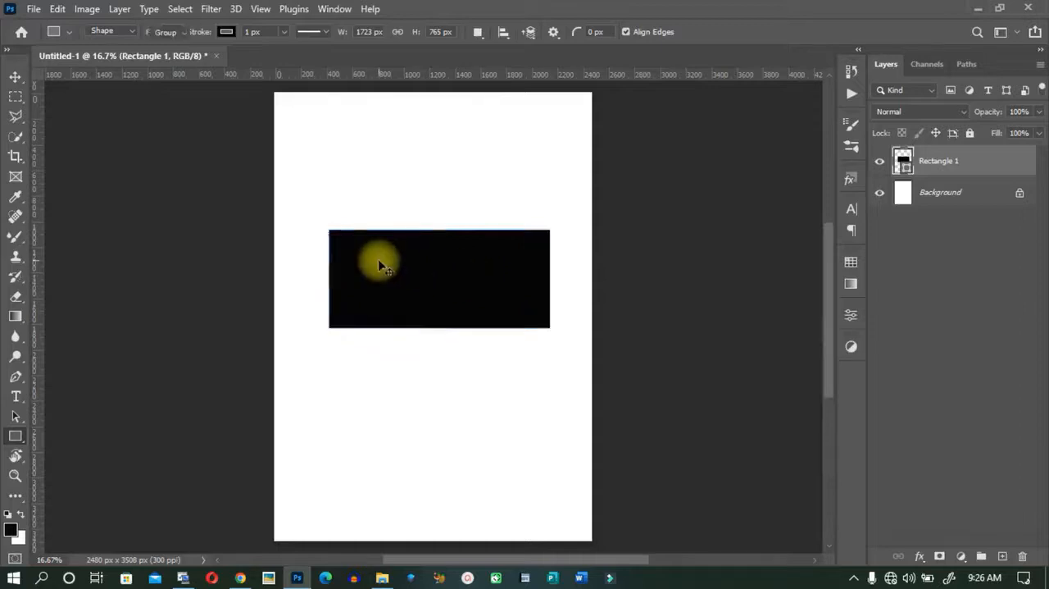
{"action": "left_click_drag", "start_coordinate": [426, 281], "coordinate": [408, 295]}
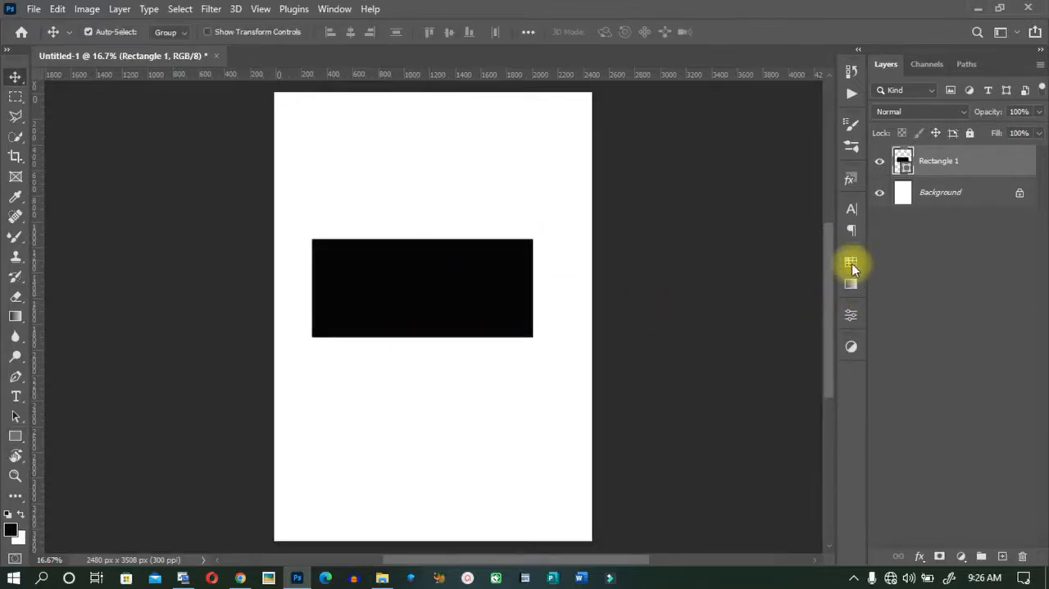
Move the rectangle down to about X 378.5 px, Y 1447.5 px and set its fill to no color.
{"action": "left_click", "coordinate": [851, 318]}
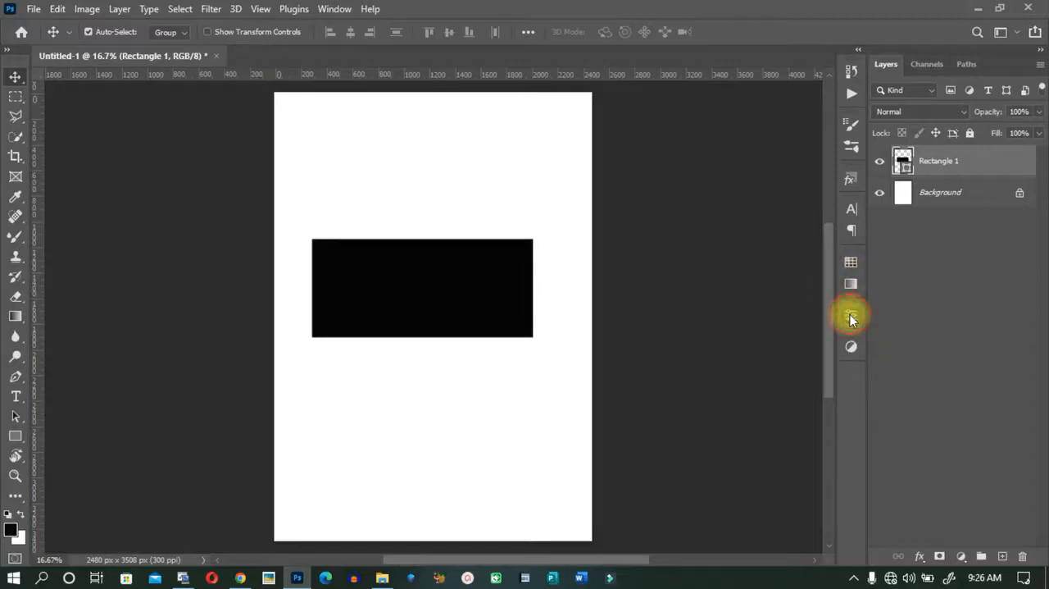
{"action": "left_click_drag", "start_coordinate": [475, 276], "coordinate": [475, 305]}
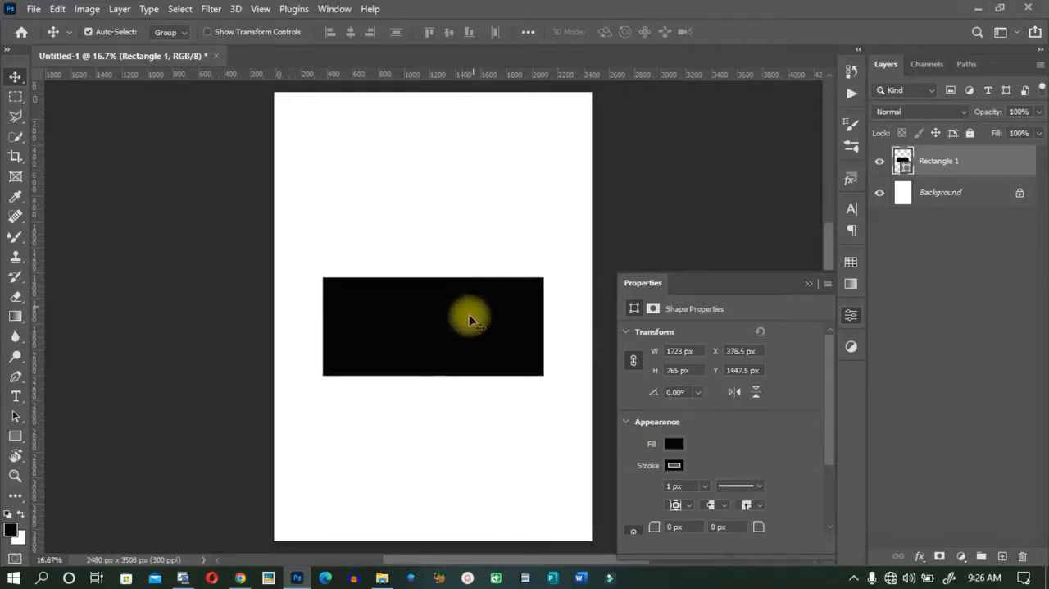
{"action": "left_click", "coordinate": [675, 443]}
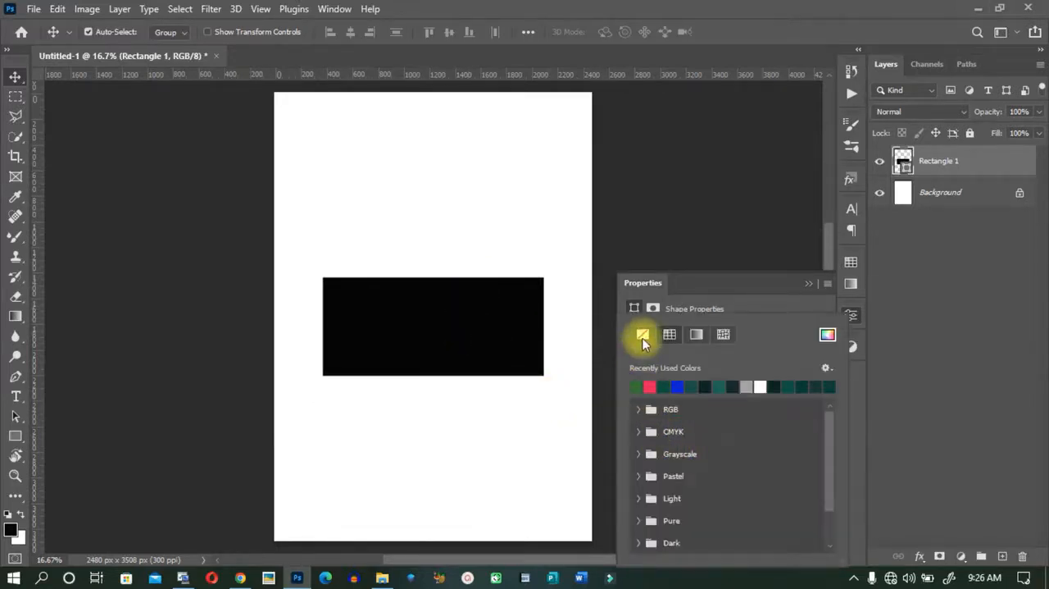
{"action": "left_click", "coordinate": [643, 337]}
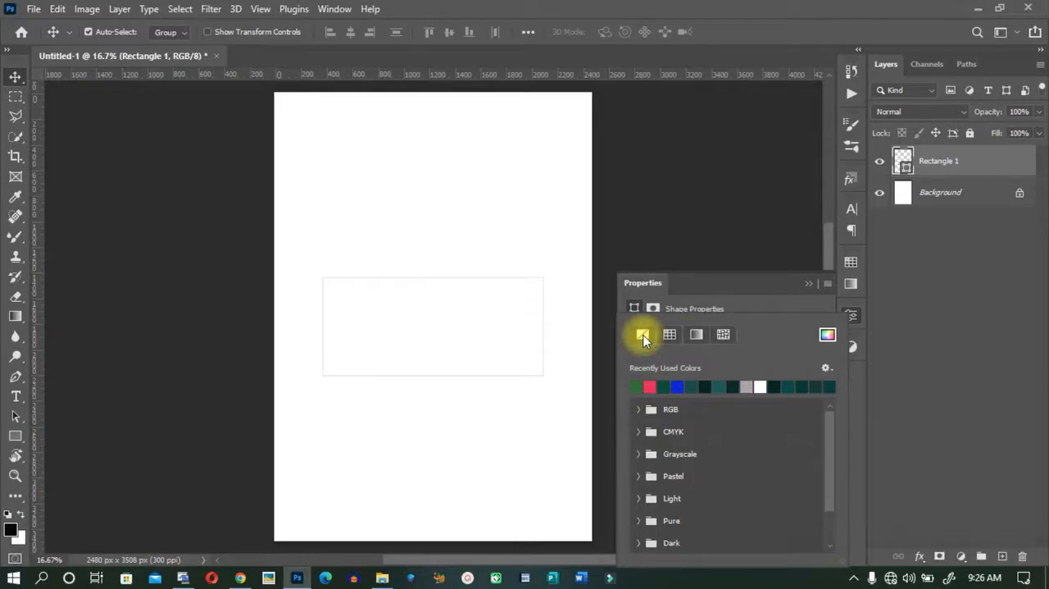
{"action": "left_click", "coordinate": [703, 301]}
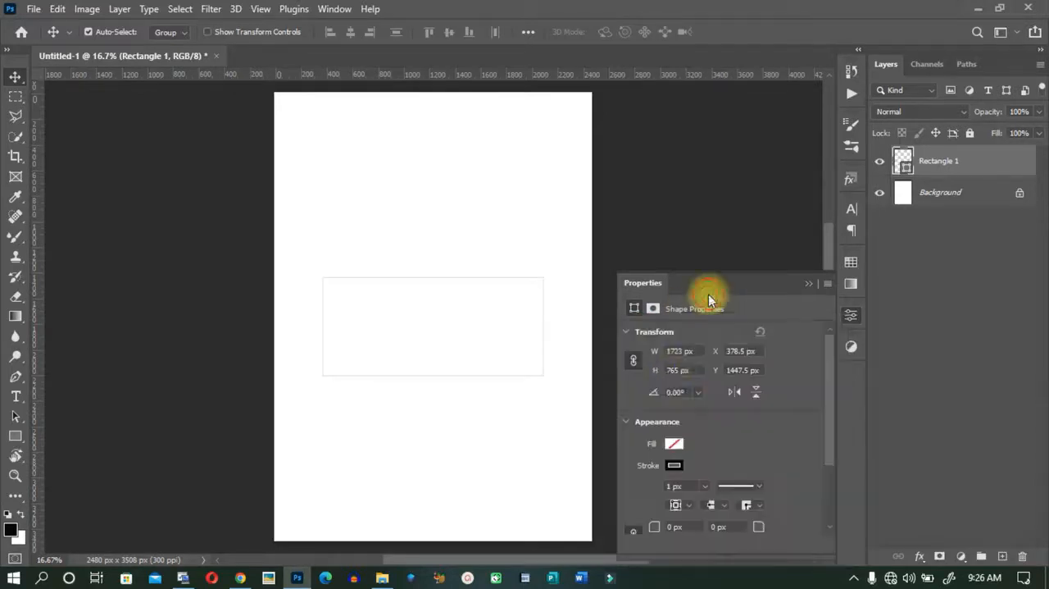
Set the rectangle's stroke color to red f50e0e.
{"action": "left_click", "coordinate": [673, 466]}
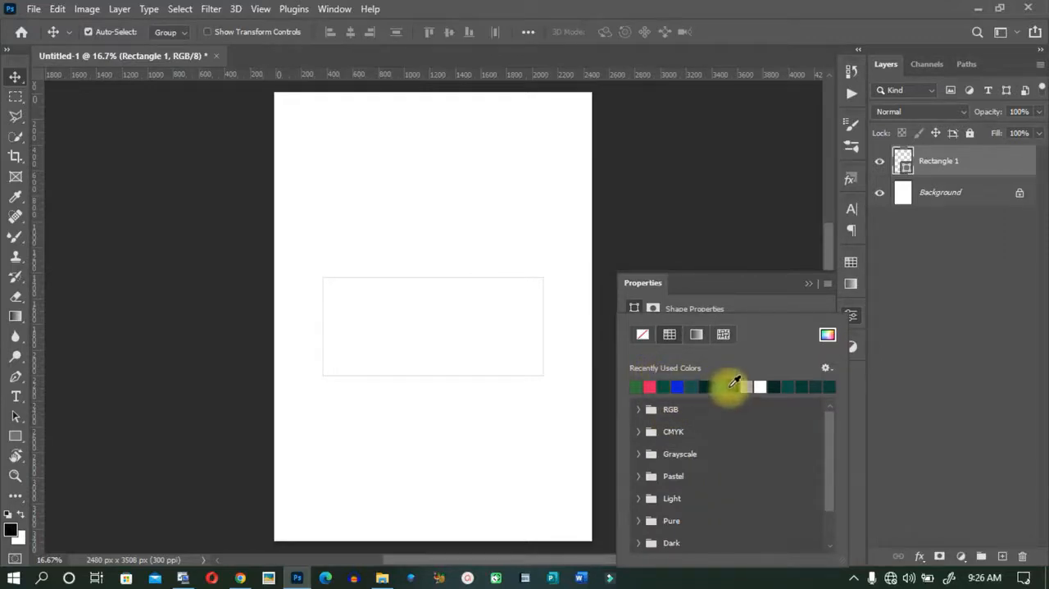
{"action": "left_click", "coordinate": [827, 334]}
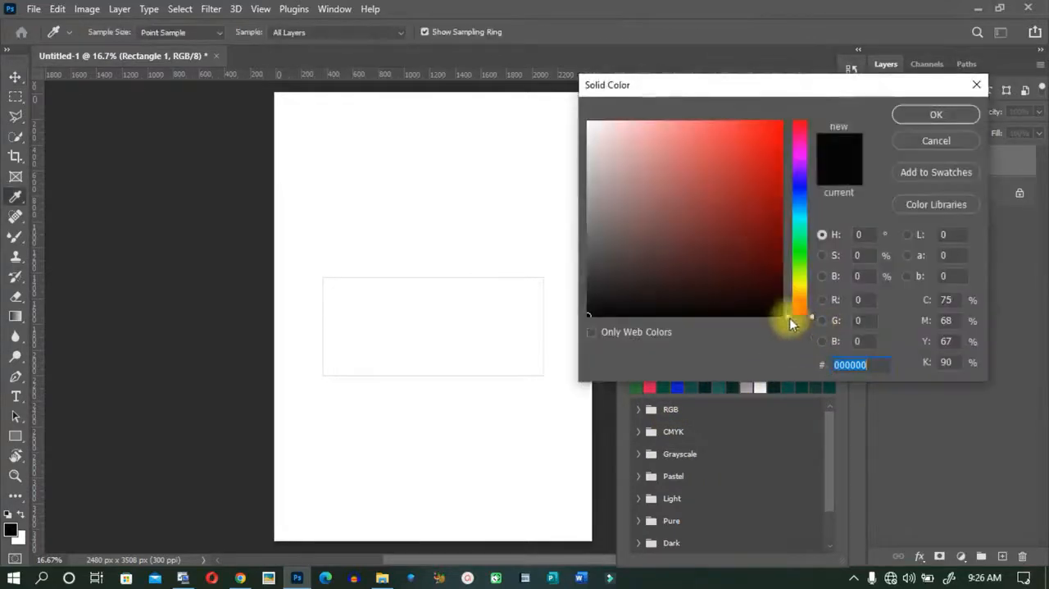
{"action": "left_click", "coordinate": [772, 130]}
{"action": "left_click", "coordinate": [932, 115]}
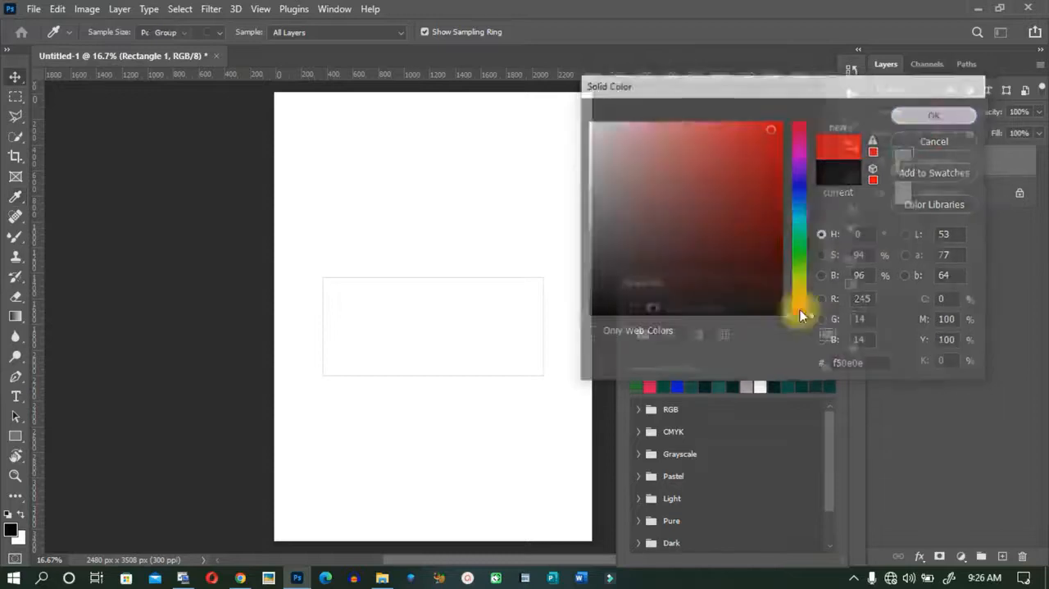
{"action": "left_click", "coordinate": [772, 309]}
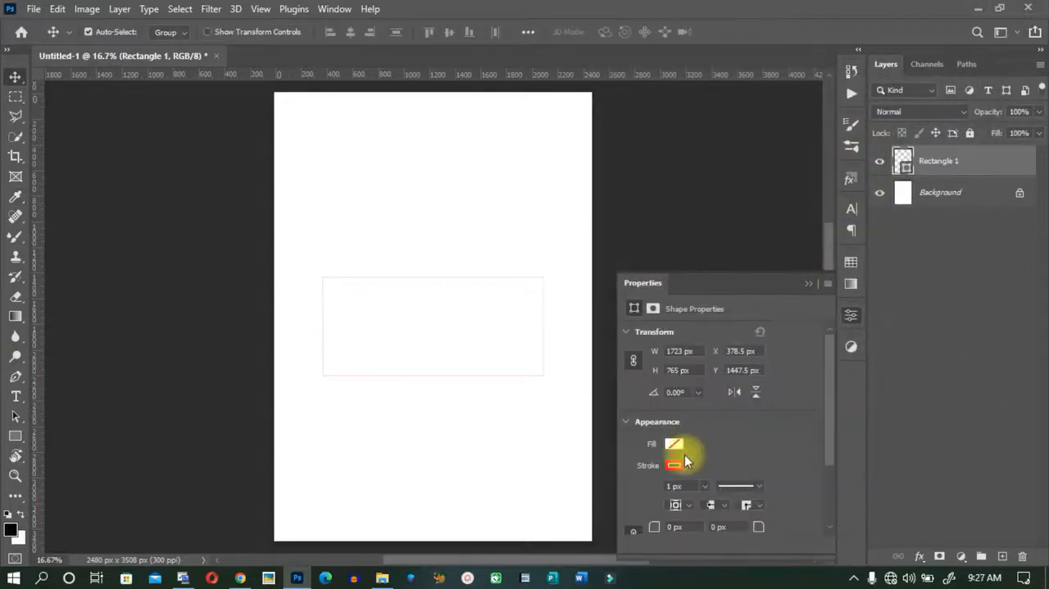
Thicken the rectangle's red stroke to somewhat less than 32 px and collapse its properties.
{"action": "scroll", "coordinate": [685, 454], "scroll_direction": "down", "scroll_amount": 1}
{"action": "left_click", "coordinate": [706, 463]}
{"action": "left_click_drag", "start_coordinate": [702, 481], "coordinate": [715, 478]}
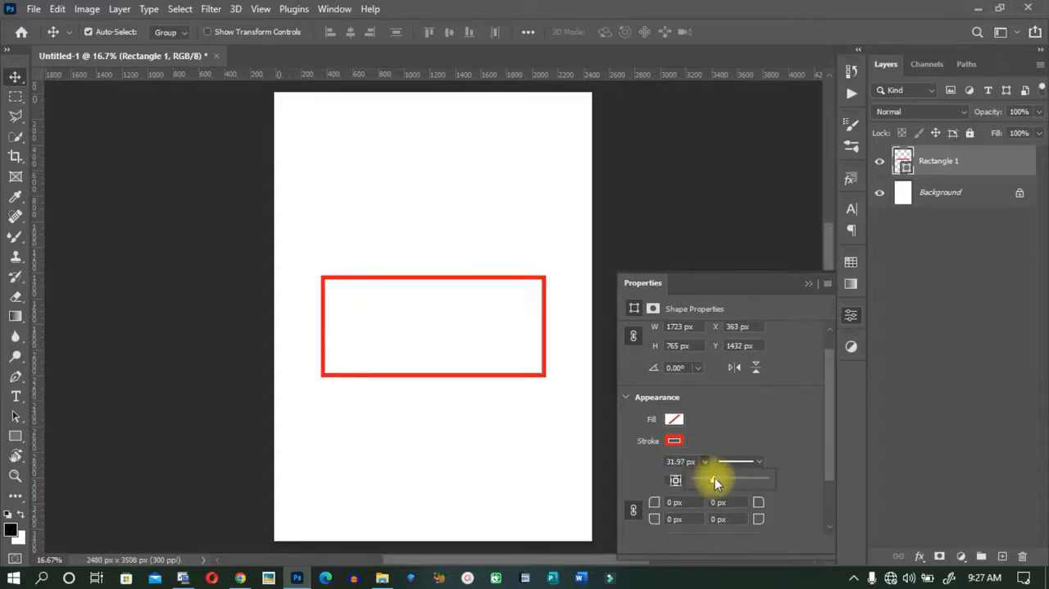
{"action": "left_click_drag", "start_coordinate": [715, 477], "coordinate": [710, 478]}
{"action": "left_click", "coordinate": [813, 284]}
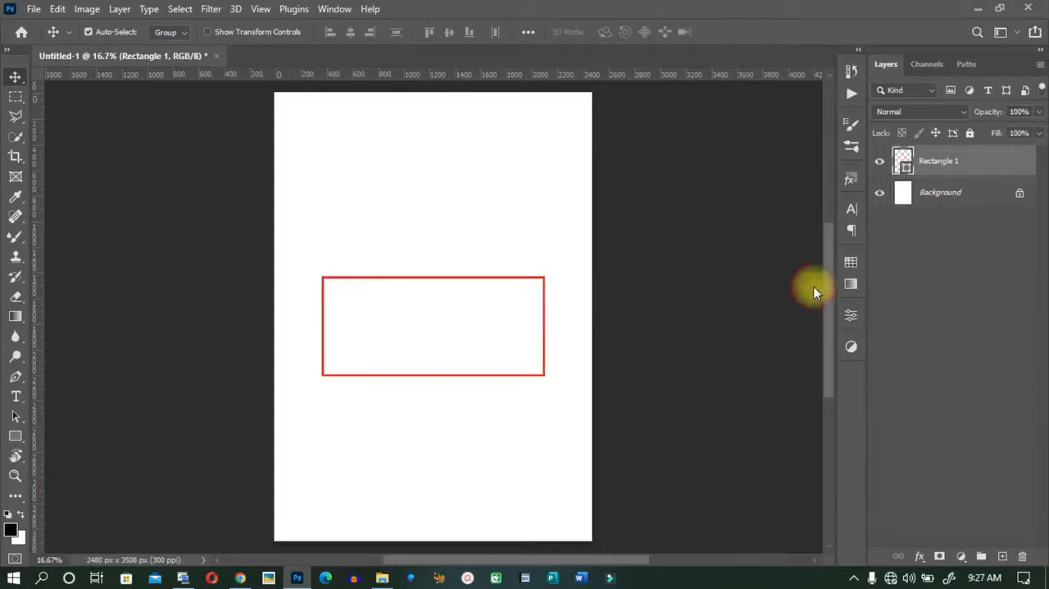
{"action": "mouse_move", "coordinate": [436, 283]}
{"action": "left_mouse_down"}
{"action": "mouse_move", "coordinate": [421, 276]}
{"action": "mouse_move", "coordinate": [433, 280]}
{"action": "left_mouse_up"}
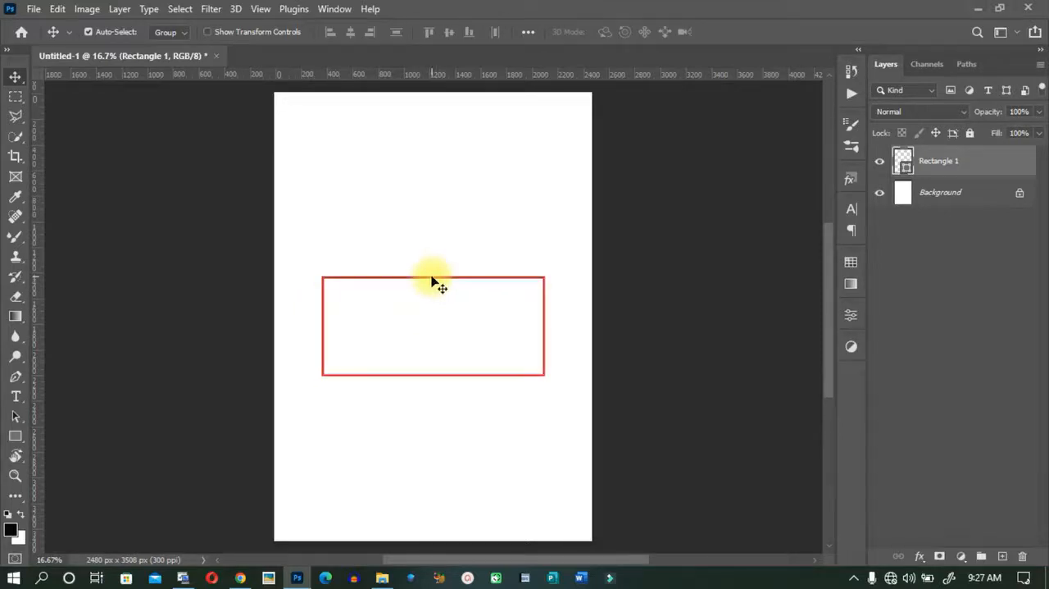
{"action": "left_click_drag", "start_coordinate": [431, 278], "coordinate": [431, 273]}
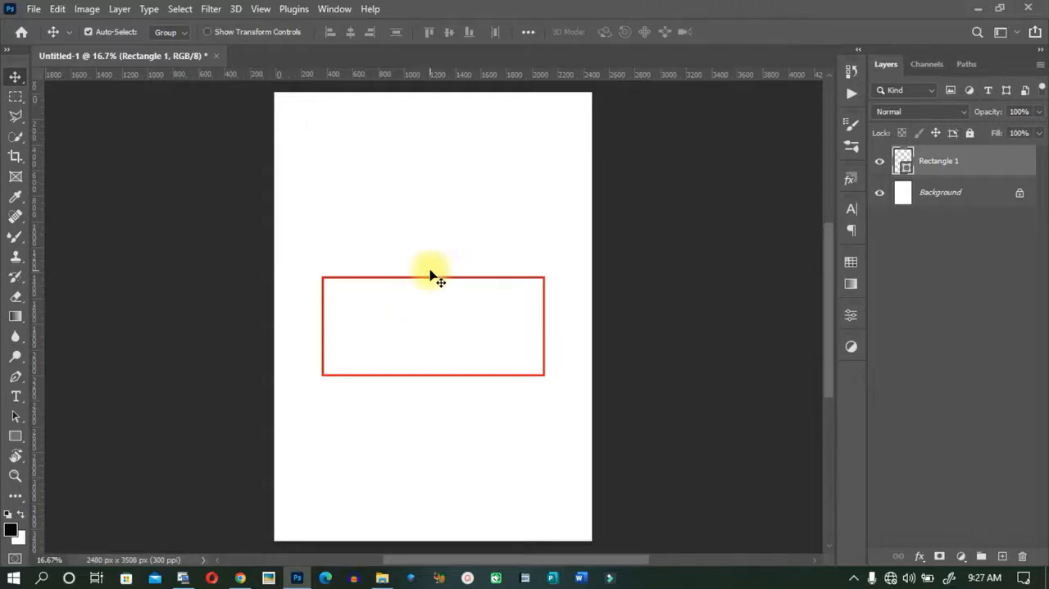
Make a rectangular marquee selection from the page's left edge across the left part of the red rectangle.
{"action": "left_click", "coordinate": [14, 97]}
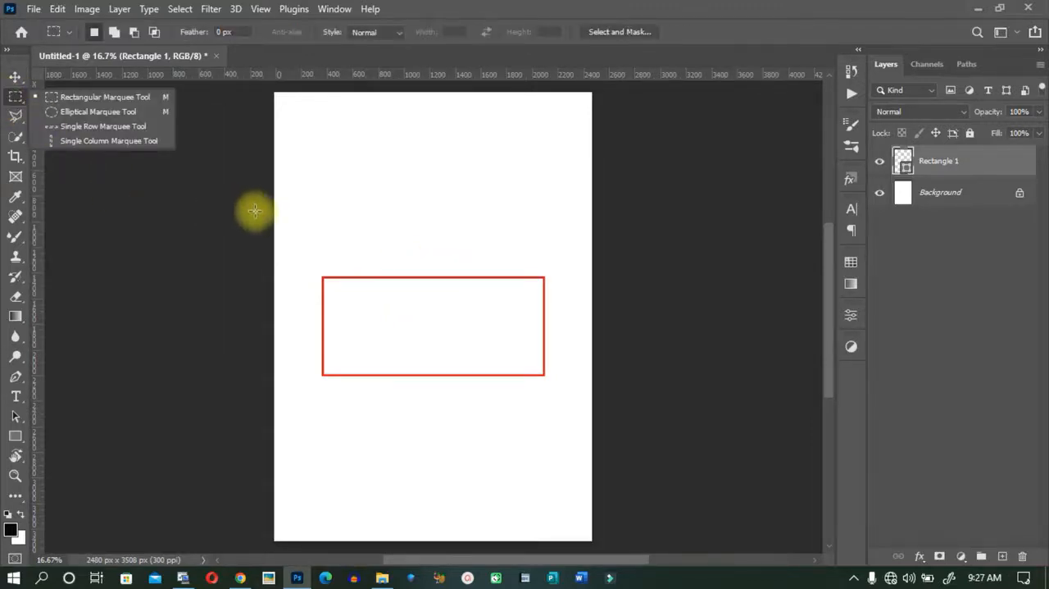
{"action": "left_click_drag", "start_coordinate": [274, 206], "coordinate": [390, 440]}
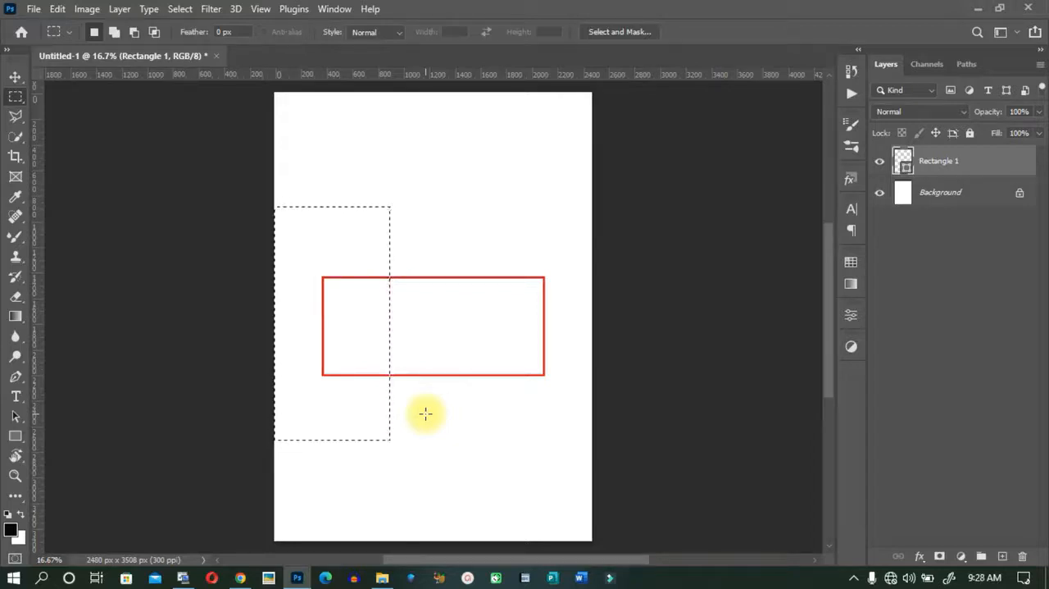
Rasterize the Rectangle 1 layer and undo the rasterization.
{"action": "right_click", "coordinate": [974, 165]}
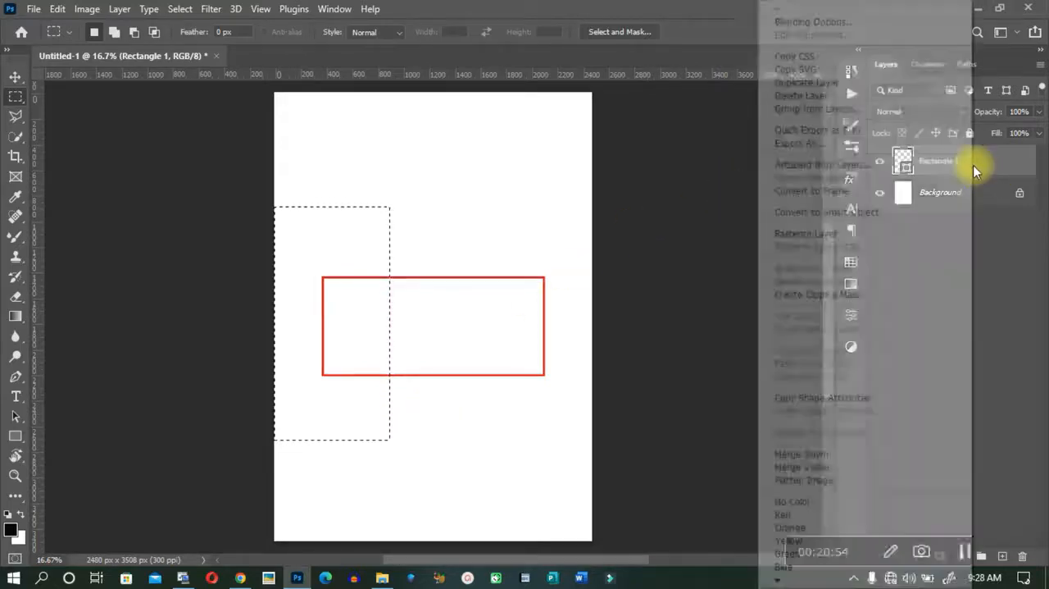
{"action": "left_click", "coordinate": [831, 233]}
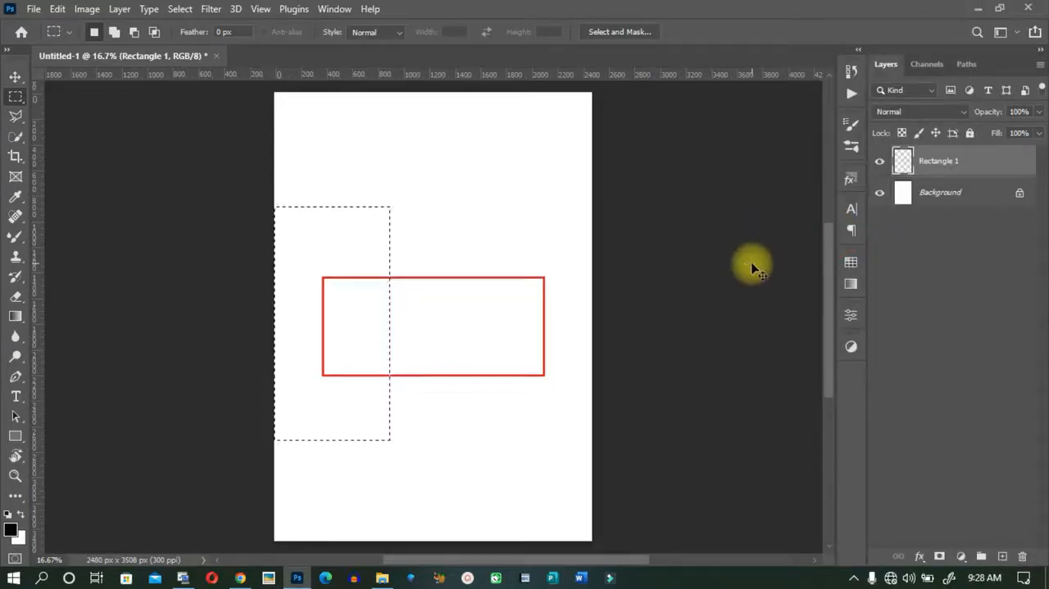
{"action": "key", "text": "ctrl+z"}
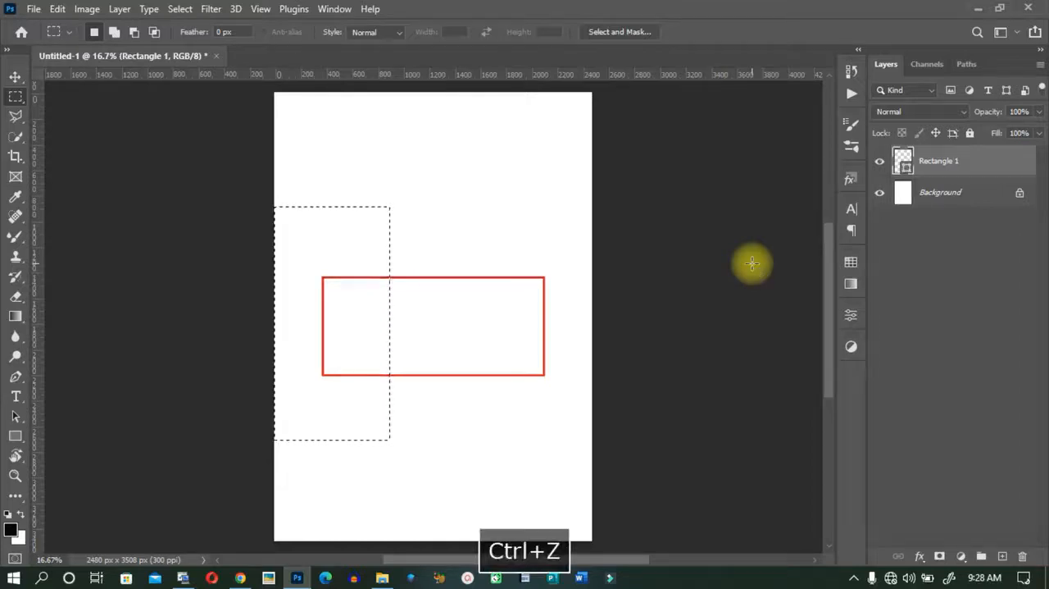
Try to delete the selected left part of the rectangle while it is still a shape layer.
{"action": "mouse_move", "coordinate": [296, 577]}
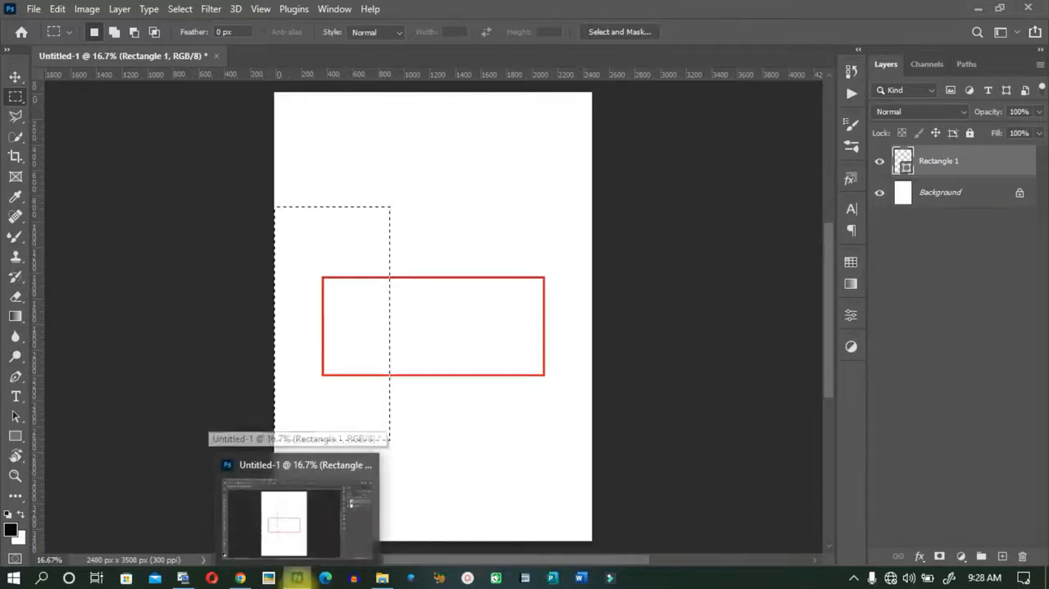
{"action": "key", "text": "Delete"}
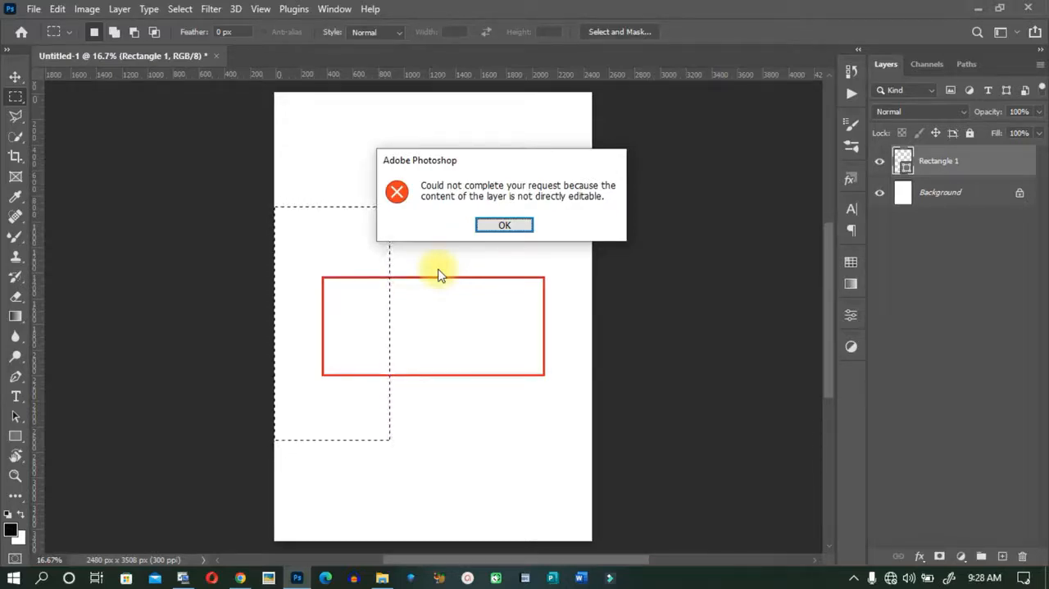
{"action": "left_click", "coordinate": [505, 225]}
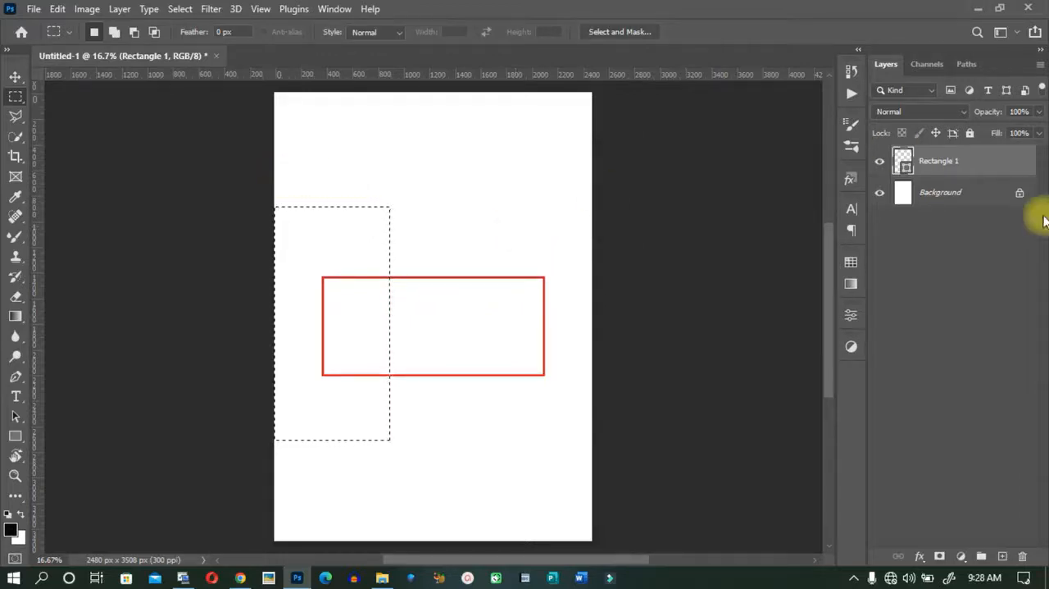
Rasterize the Rectangle 1 layer, delete the selected left part of the outline and deselect.
{"action": "right_click", "coordinate": [1002, 155]}
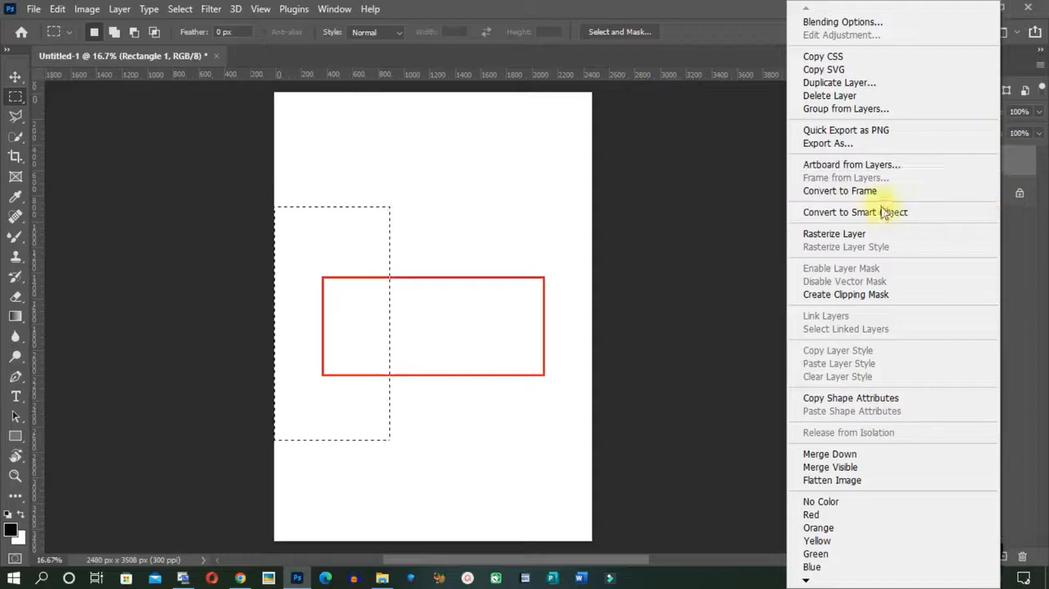
{"action": "left_click", "coordinate": [842, 236]}
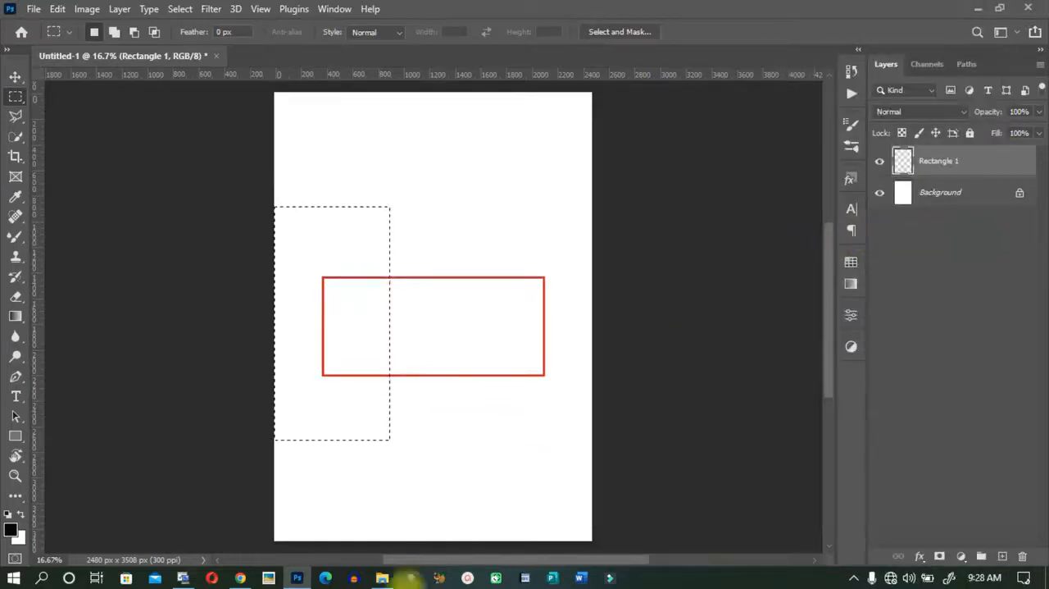
{"action": "key", "text": "Delete"}
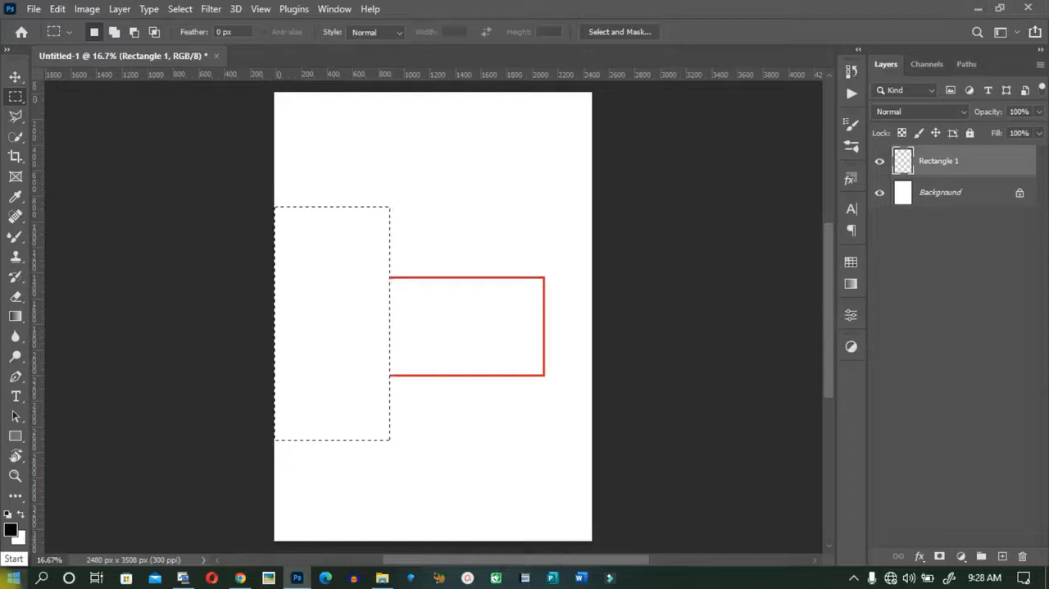
{"action": "key", "text": "ctrl+d"}
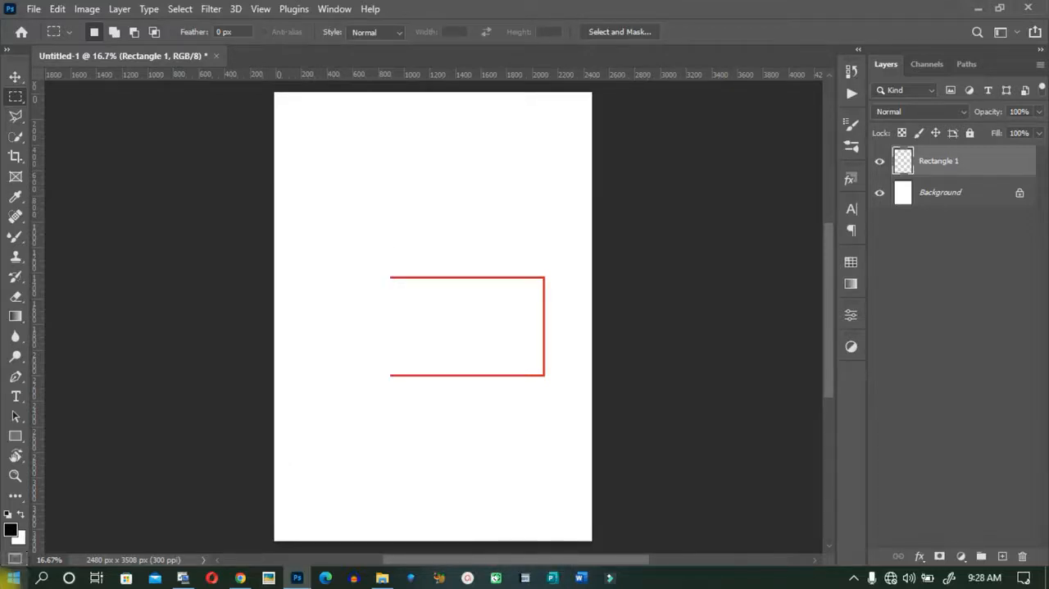
Select the right end of the red outline with a rectangular marquee, delete it and deselect.
{"action": "left_click_drag", "start_coordinate": [514, 218], "coordinate": [636, 453]}
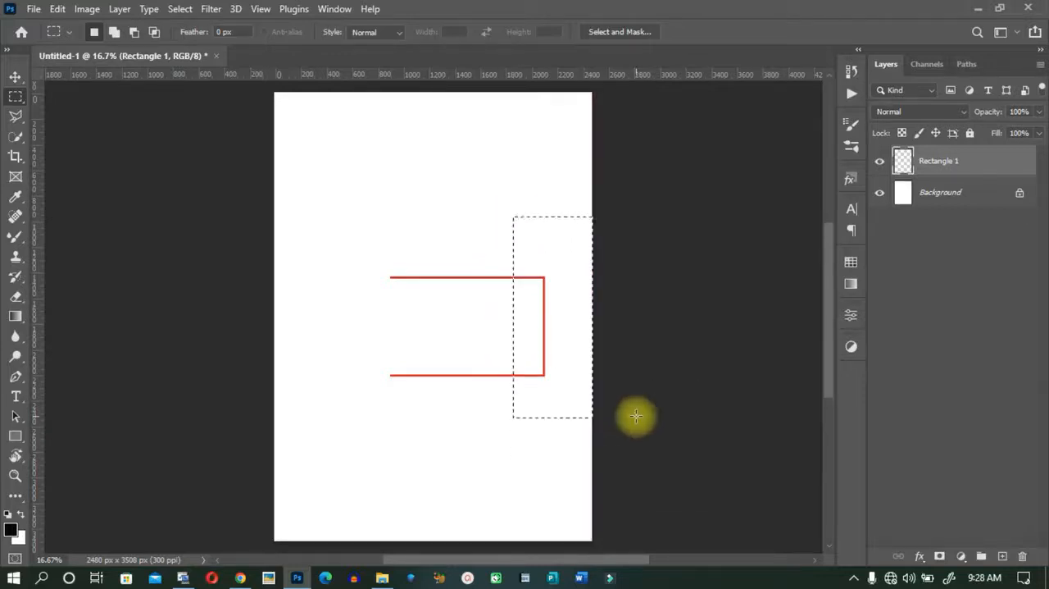
{"action": "key", "text": "Delete"}
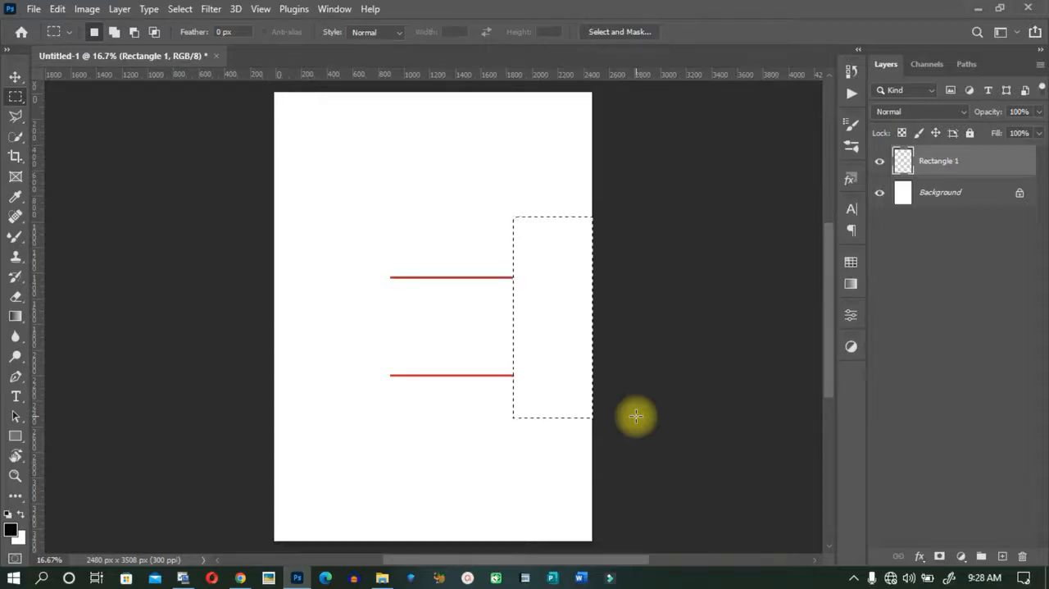
{"action": "key", "text": "ctrl+d"}
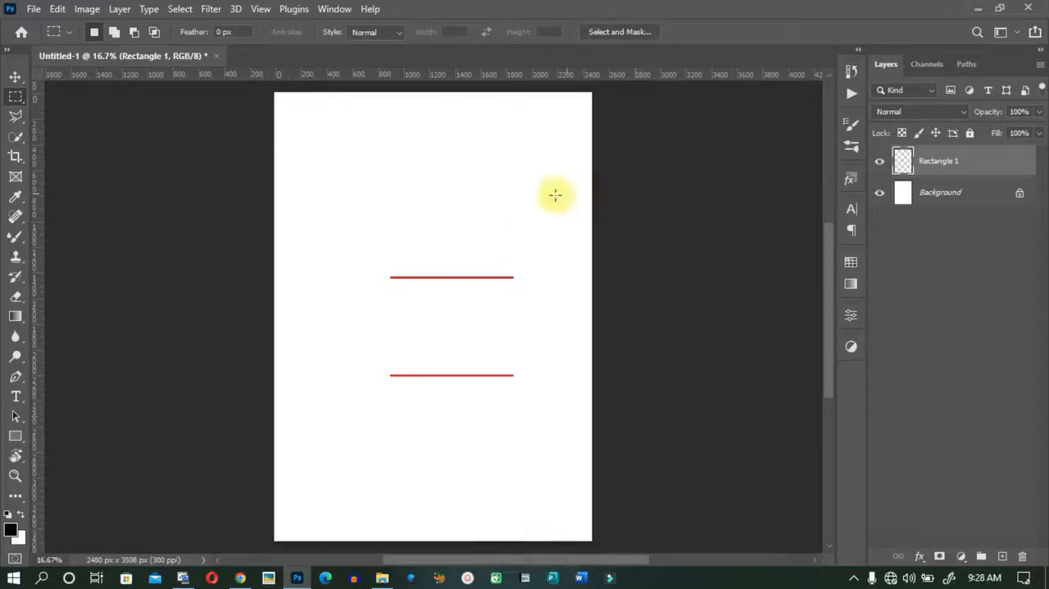
Activate the Lasso tool, and crop the document to about 1666 × 2092 px around the two red lines.
{"action": "left_click", "coordinate": [16, 116]}
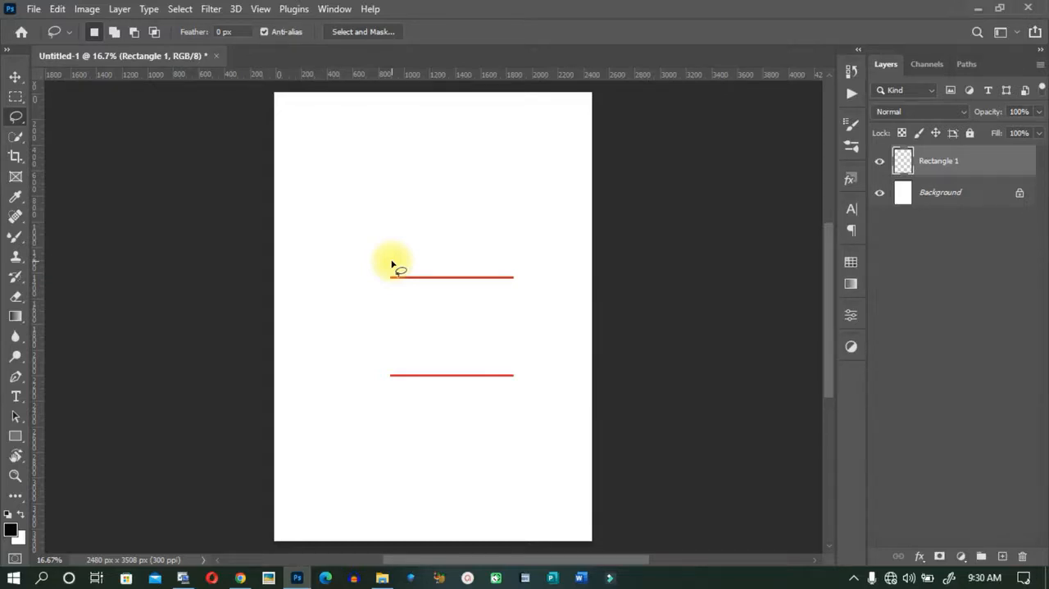
{"action": "left_click", "coordinate": [799, 31]}
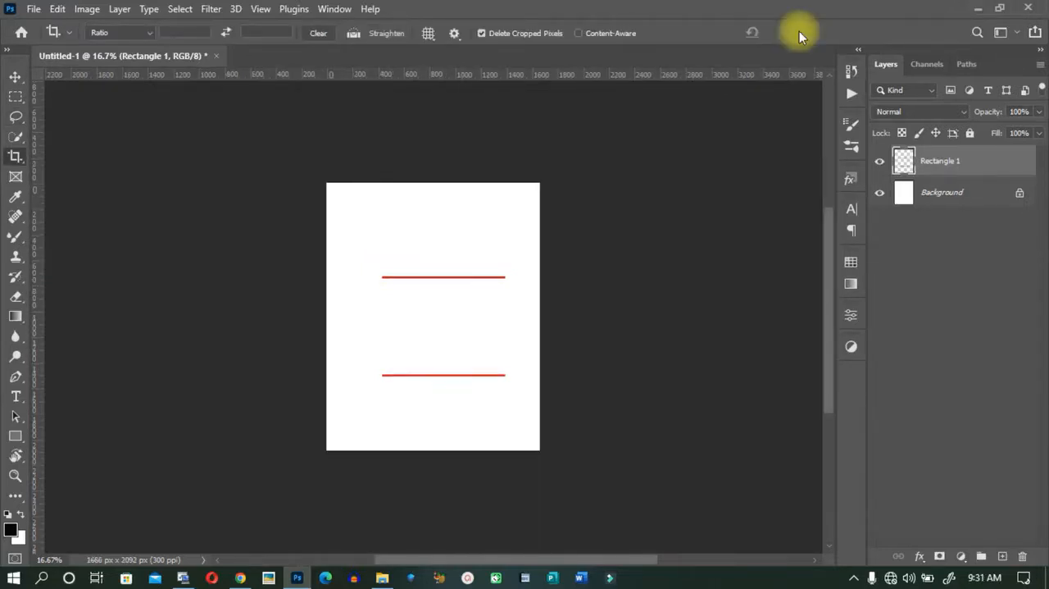